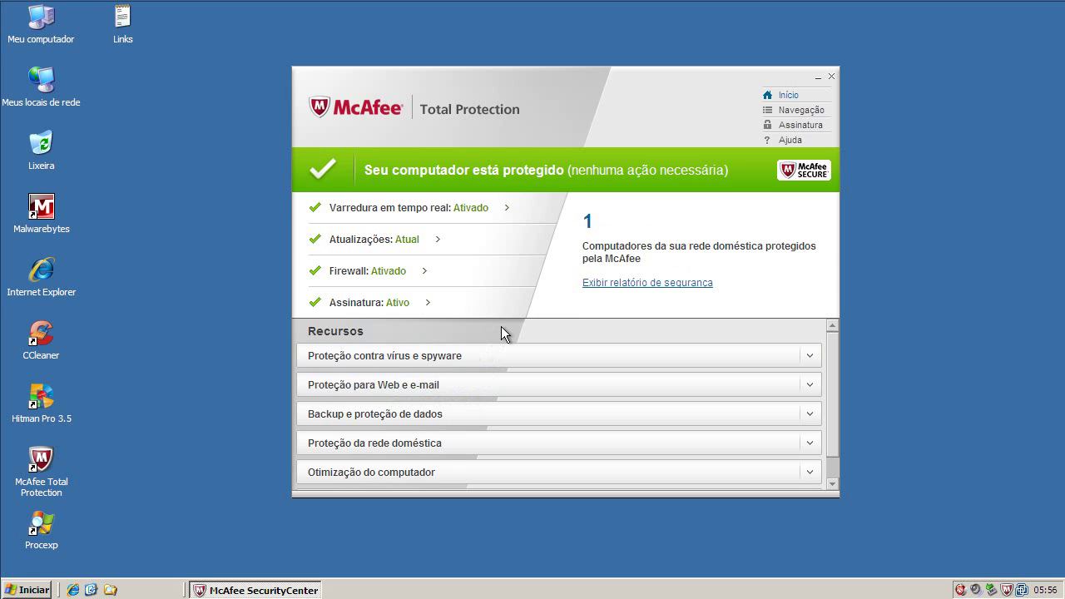
# Close the McAfee Total Protection window, run its update check from the notification area, and close the update results.
pyautogui.click(831, 77)
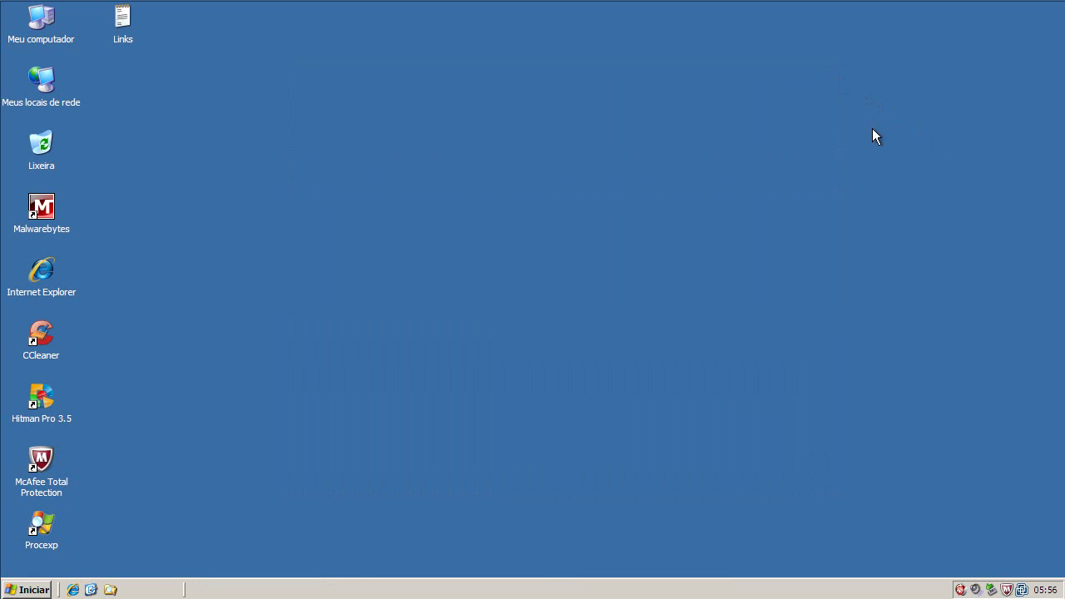
pyautogui.rightClick(1011, 591)
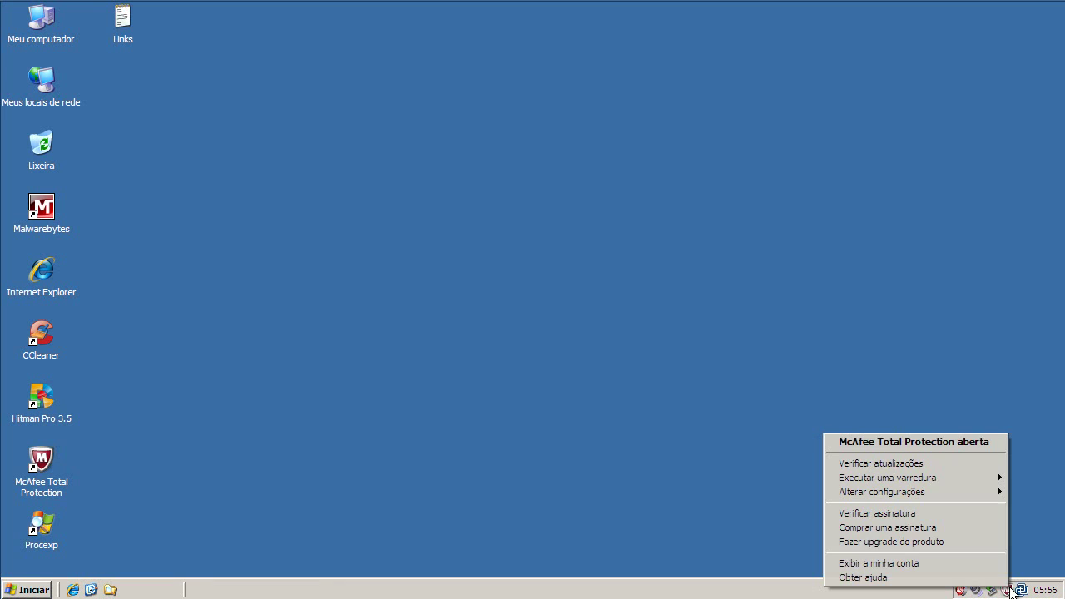
pyautogui.click(936, 465)
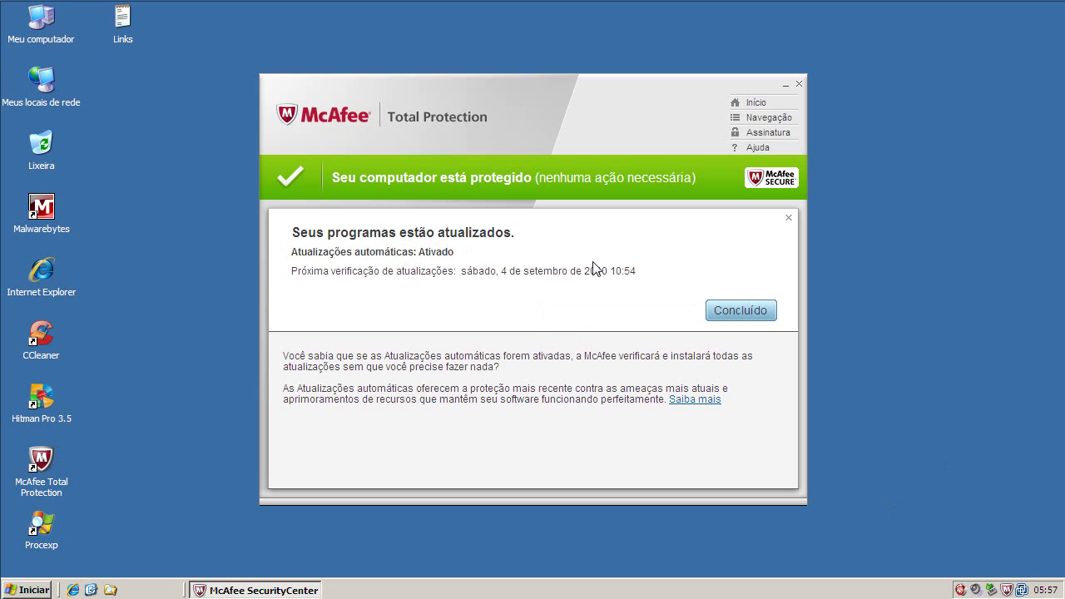
pyautogui.click(800, 85)
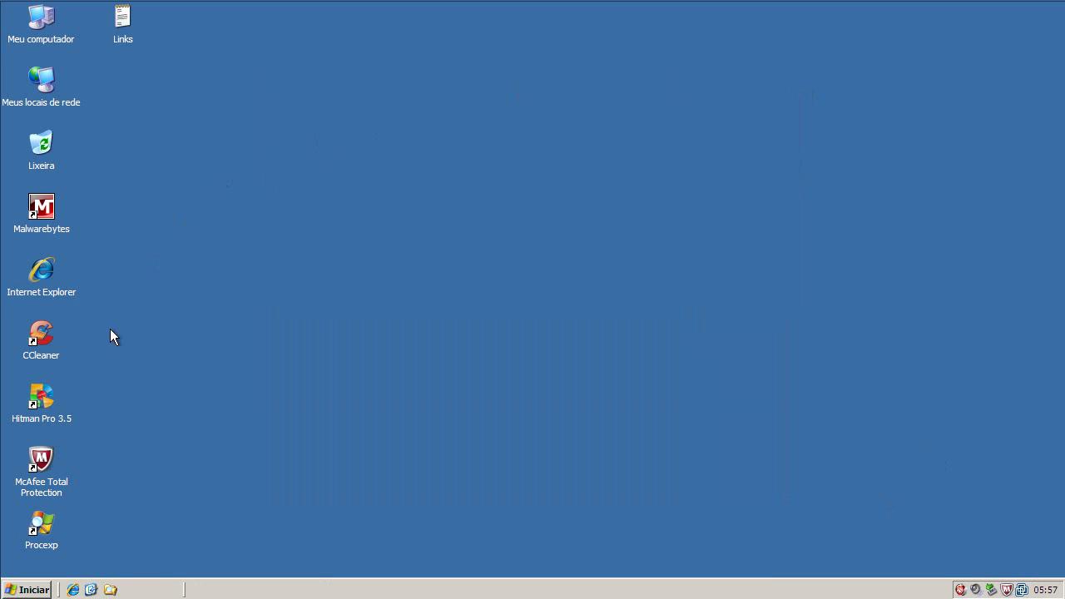
# Open Process Explorer and sort the running processes by company name.
pyautogui.doubleClick(42, 522)
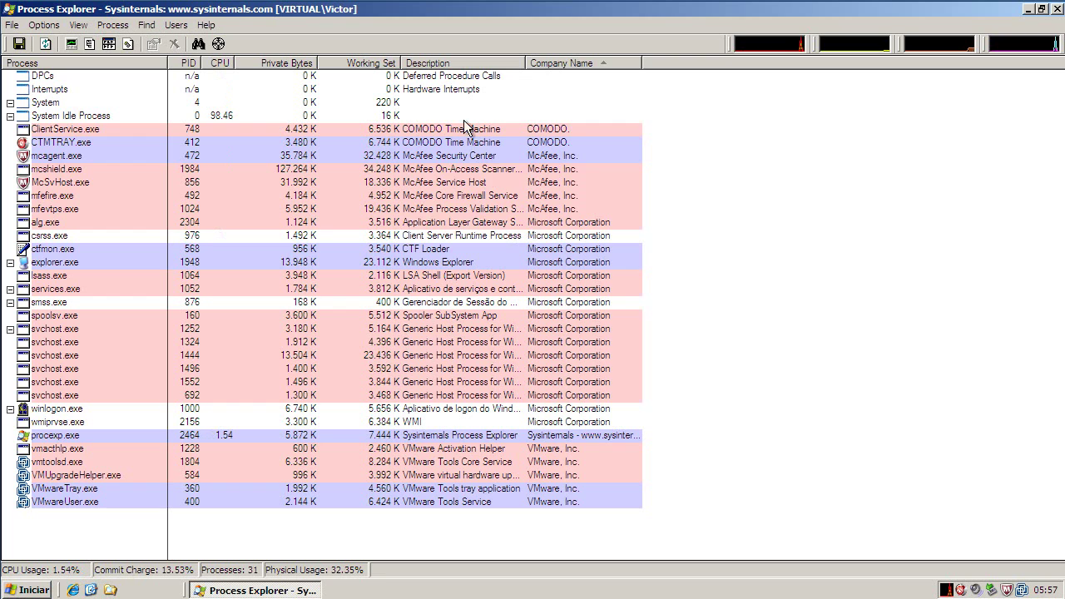
pyautogui.click(460, 64)
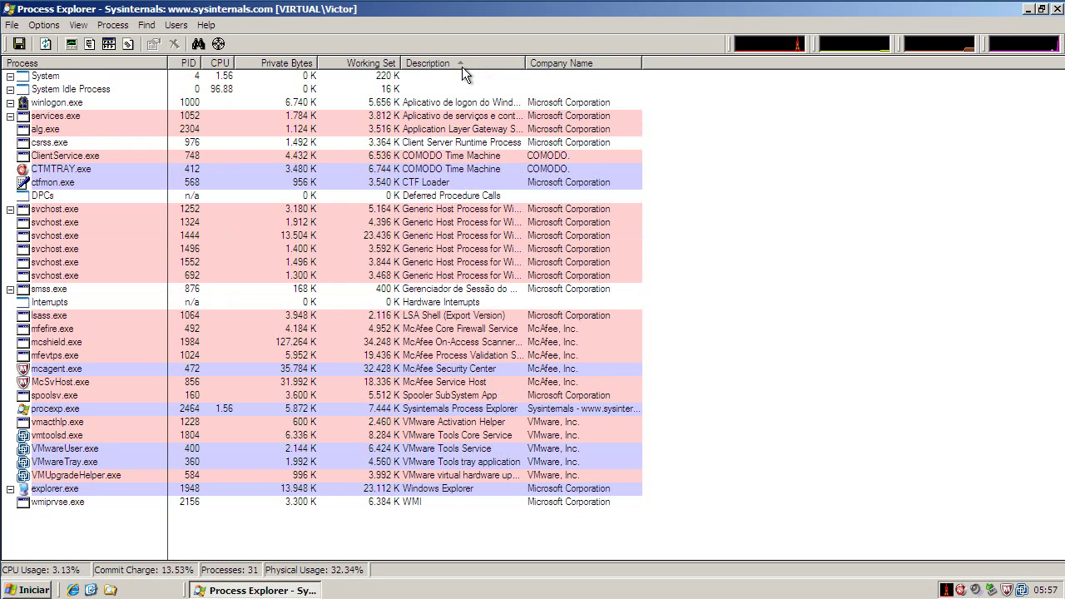
pyautogui.click(549, 62)
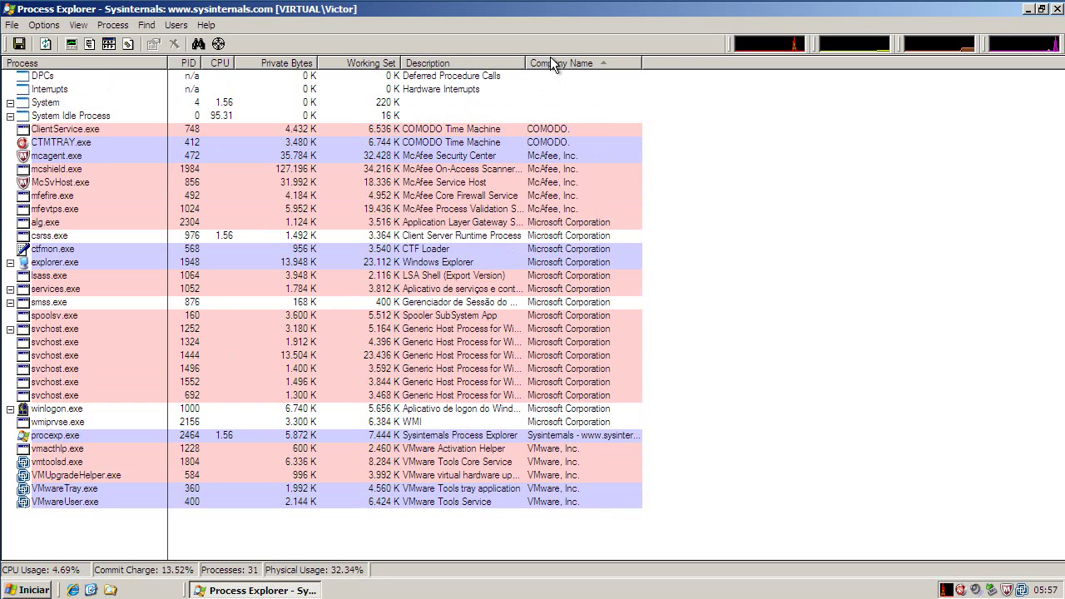
# Examine the memory use of the McAfee processes, including mcshield.exe and mcagent.exe, and minimize Process Explorer.
pyautogui.click(557, 211)
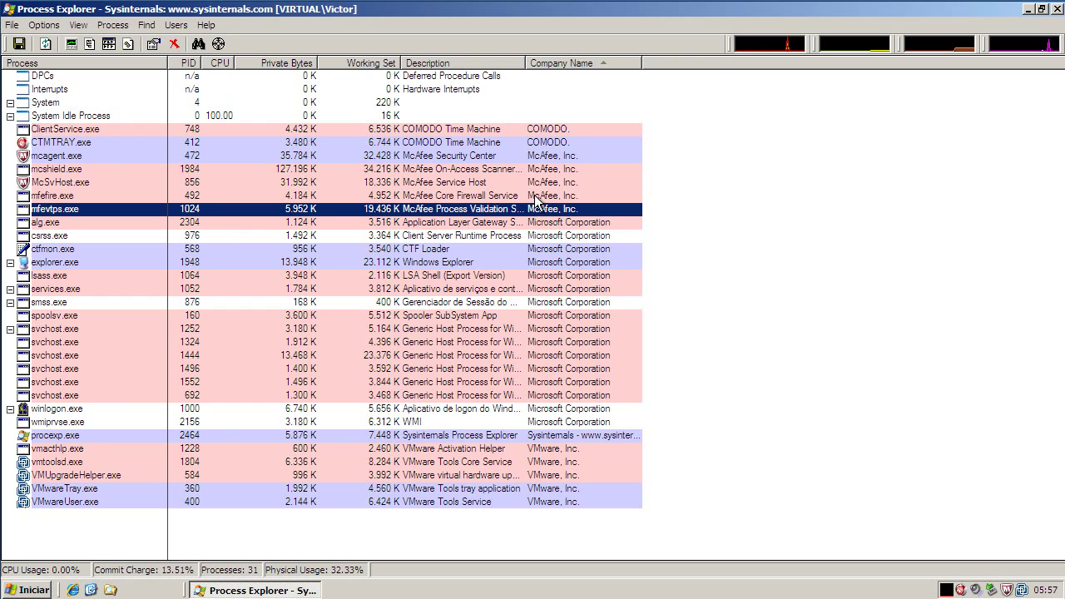
pyautogui.click(537, 197)
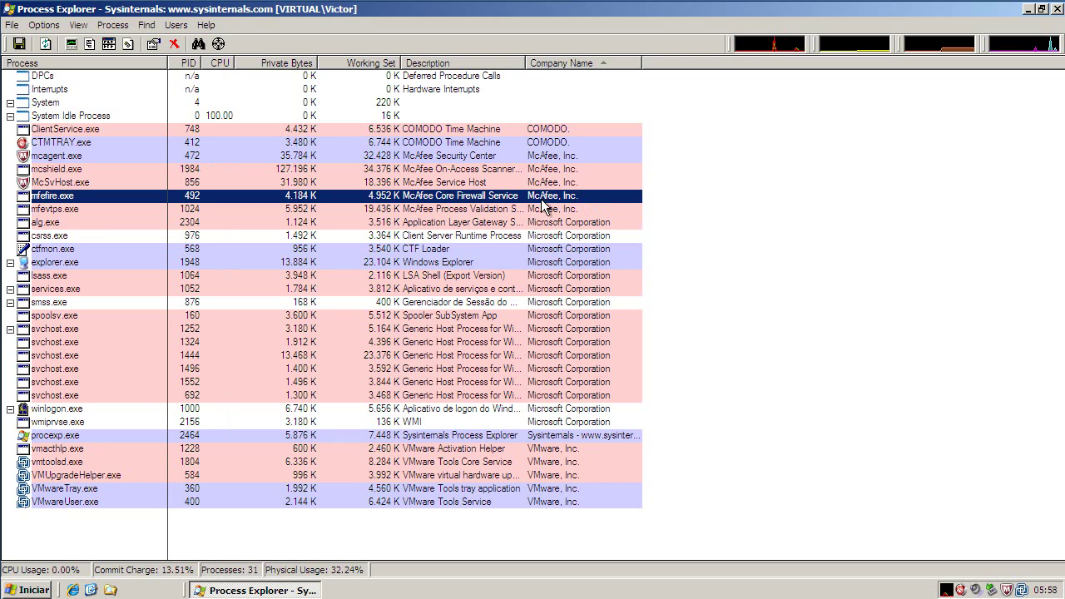
pyautogui.click(540, 212)
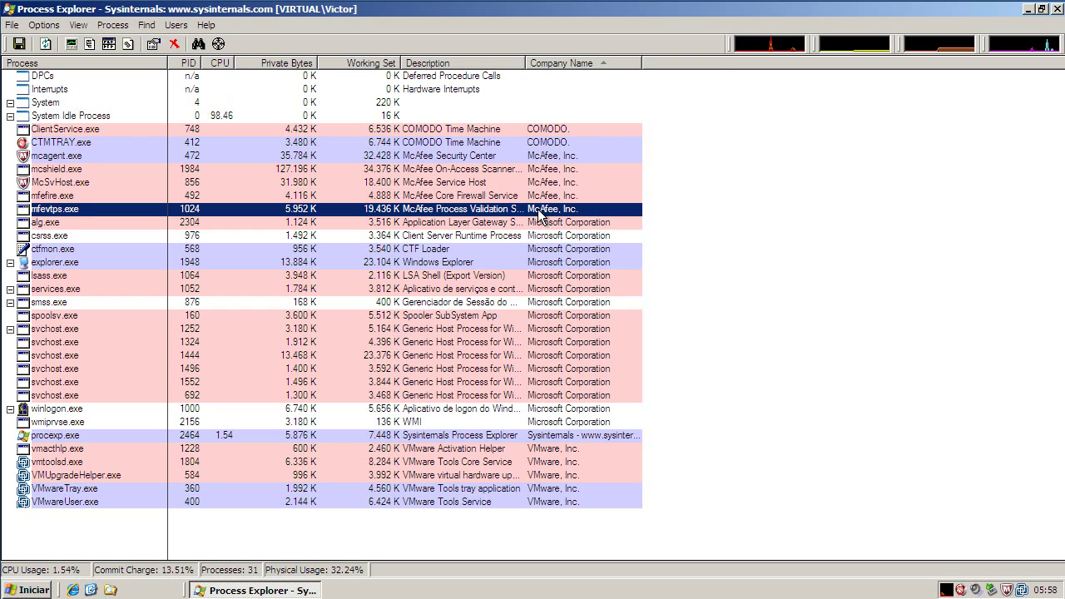
pyautogui.click(538, 183)
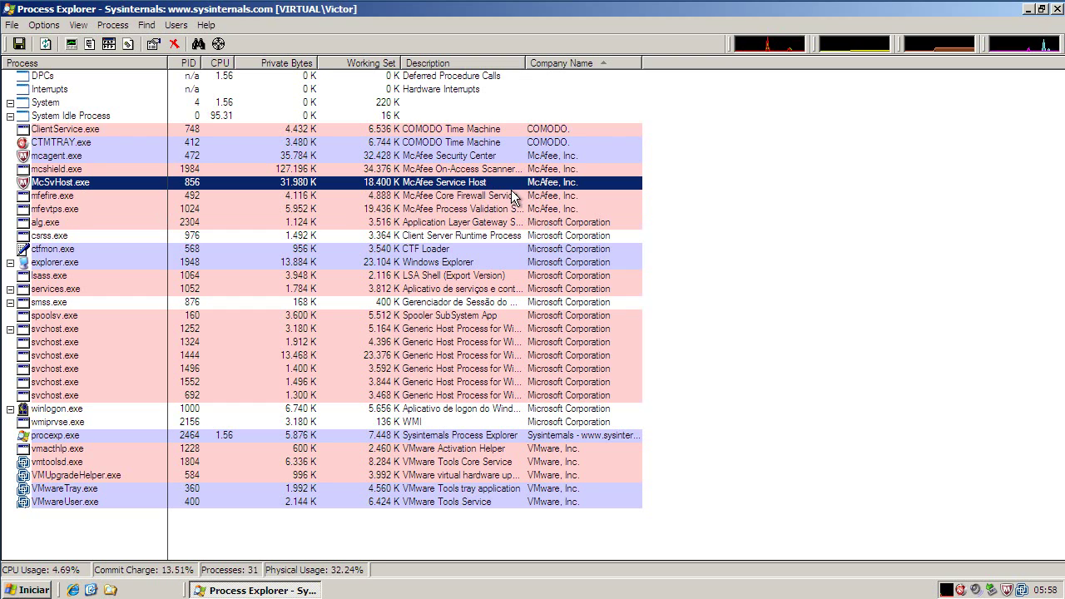
pyautogui.click(383, 196)
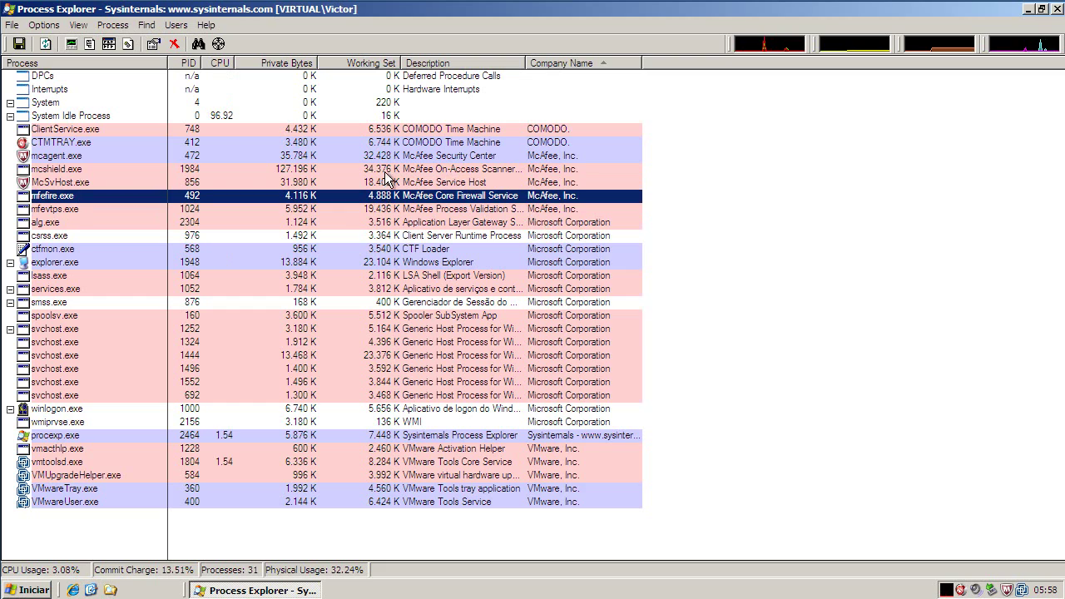
pyautogui.click(389, 171)
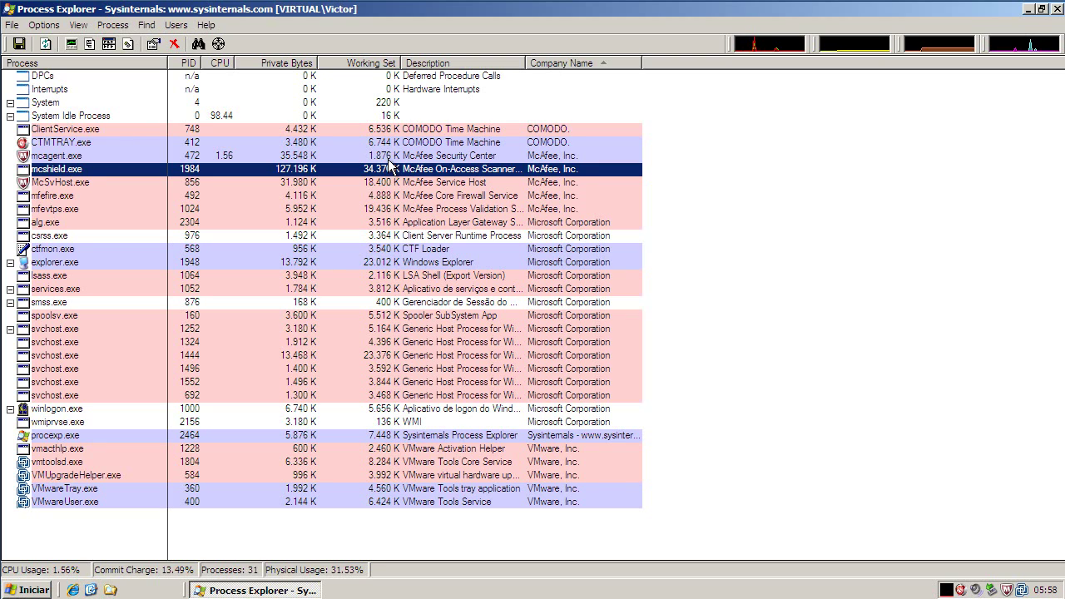
pyautogui.click(389, 158)
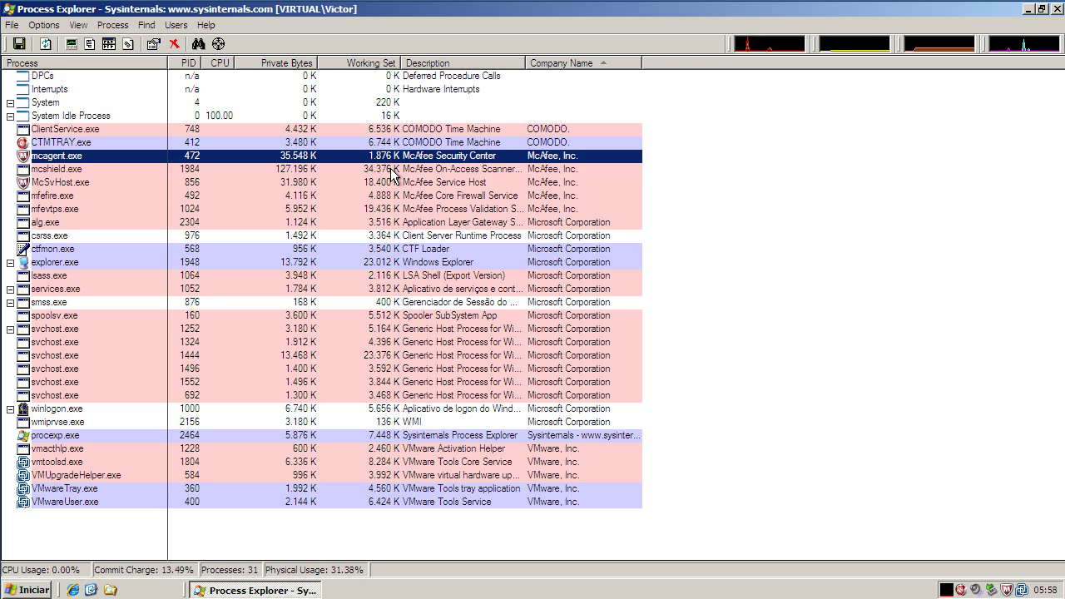
pyautogui.click(390, 170)
pyautogui.click(388, 158)
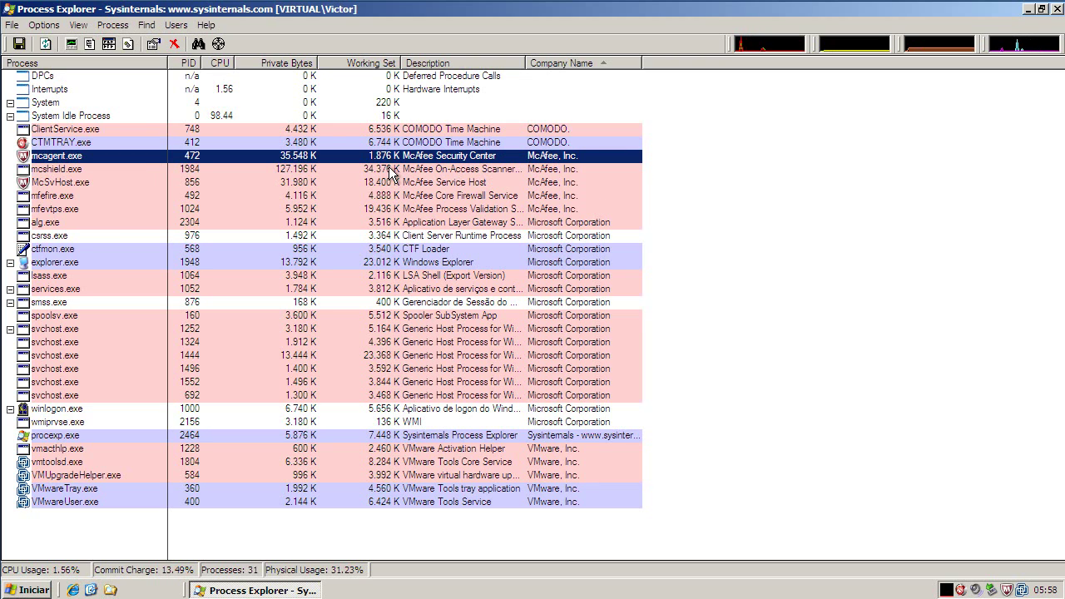
pyautogui.click(468, 171)
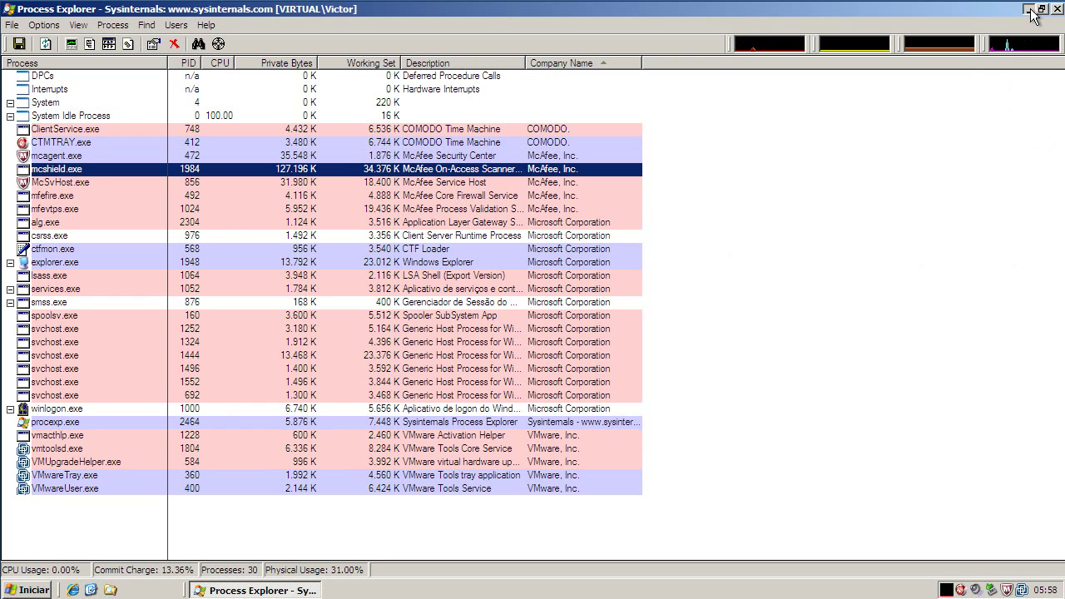
pyautogui.click(1030, 10)
# Open the Links text file on the desktop and copy the link manopikal.com/eu5.exe.
pyautogui.doubleClick(122, 20)
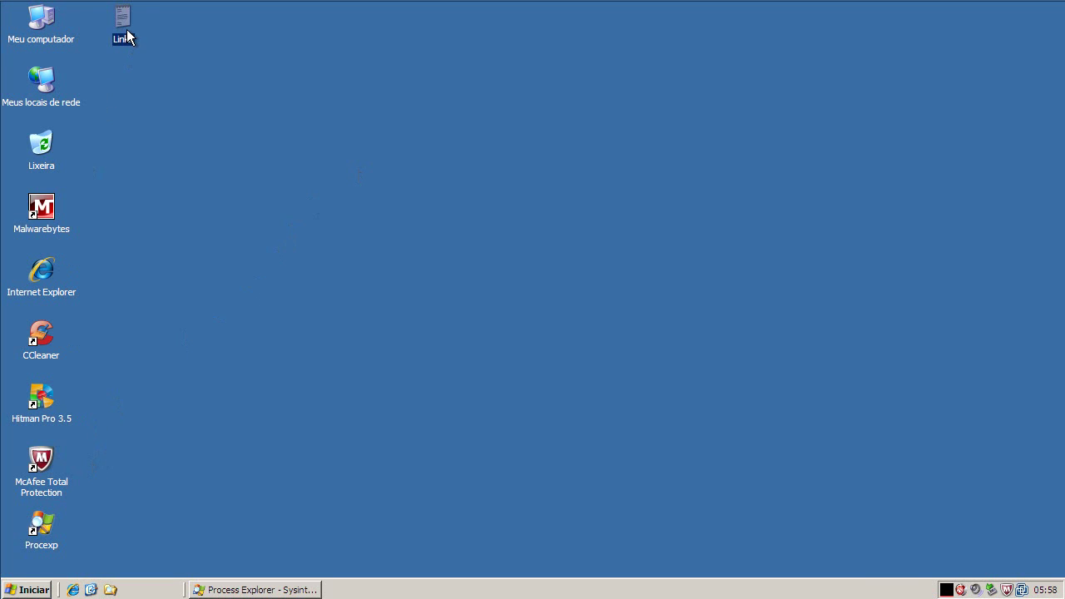
pyautogui.doubleClick(167, 123)
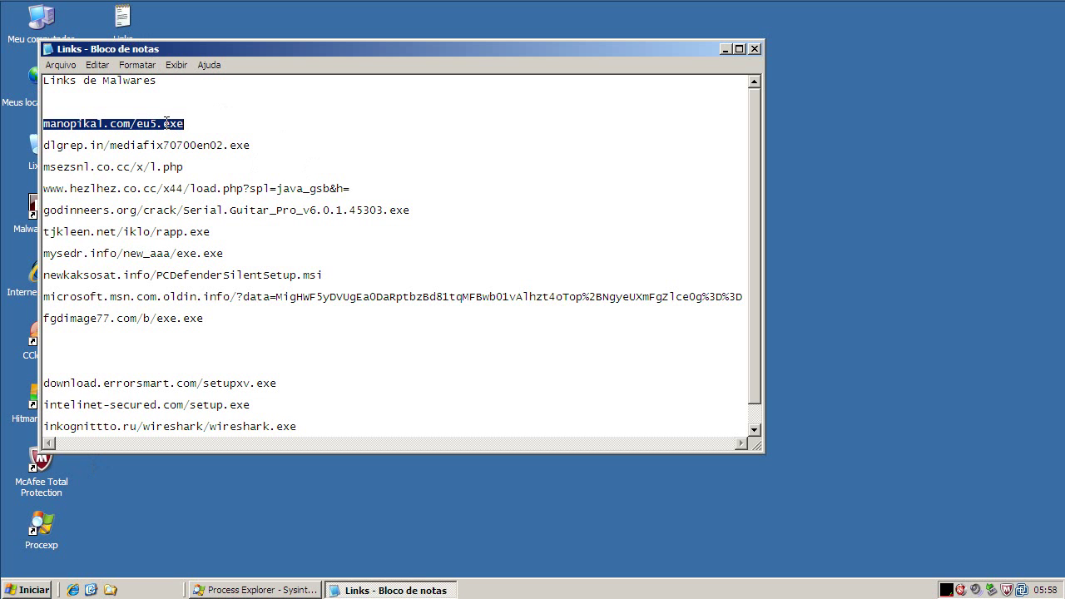
pyautogui.rightClick(167, 124)
pyautogui.click(189, 169)
# Switch to Internet Explorer, go to the copied eu5.exe link, and run the downloaded file.
pyautogui.click(73, 590)
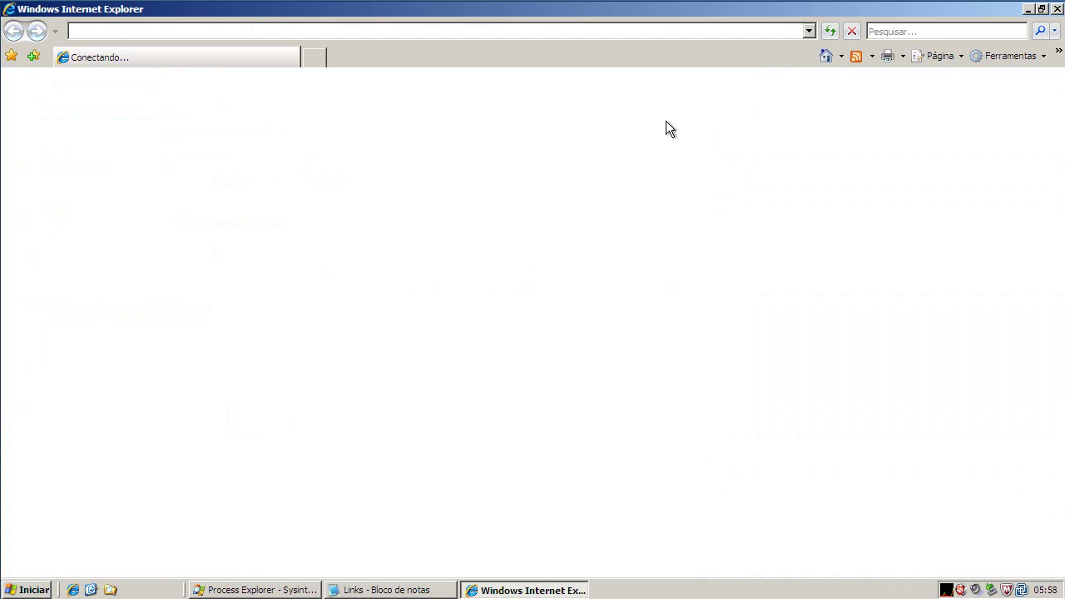
pyautogui.click(166, 31)
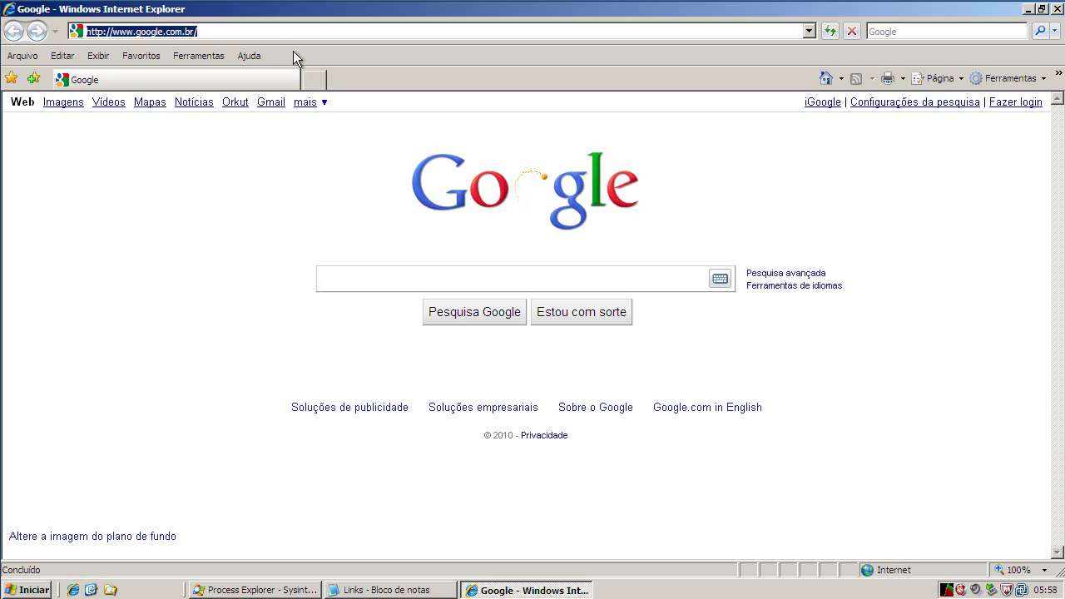
pyautogui.hotkey('ctrl', 'v')
pyautogui.press('Return')
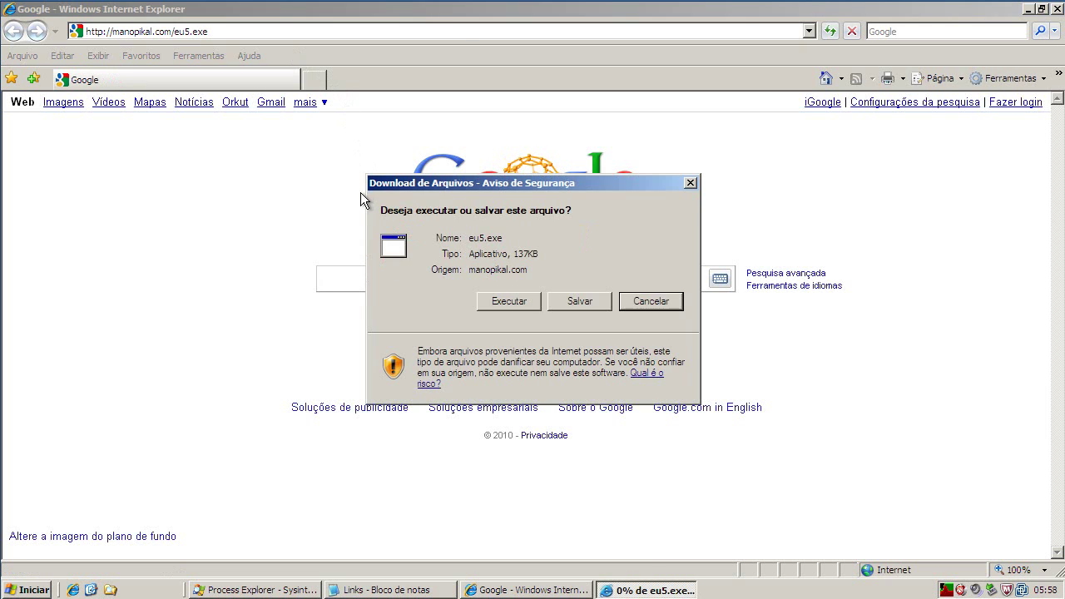
pyautogui.click(500, 301)
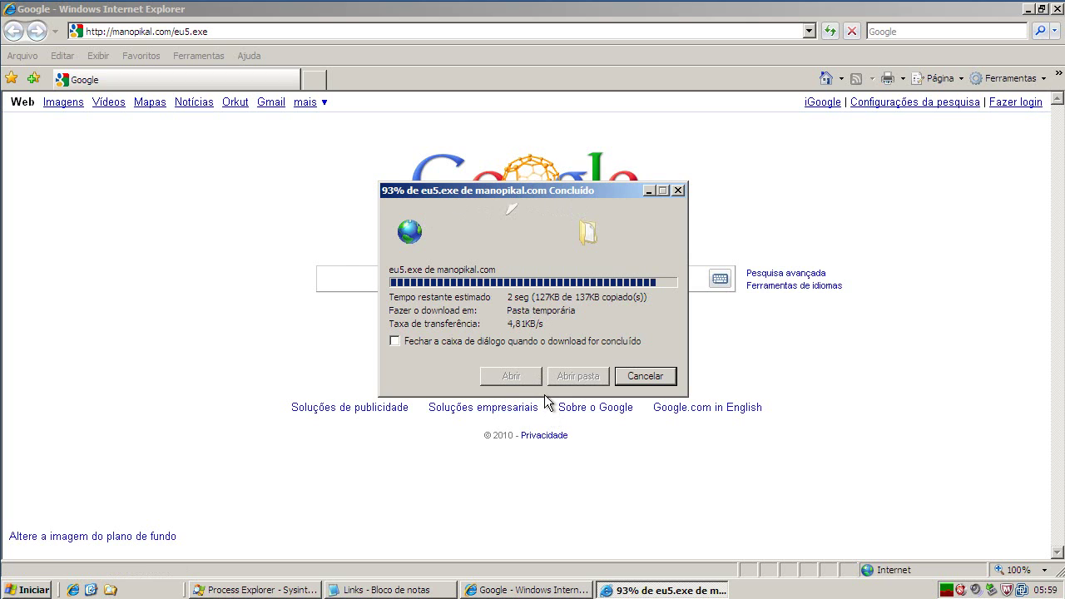
pyautogui.click(601, 278)
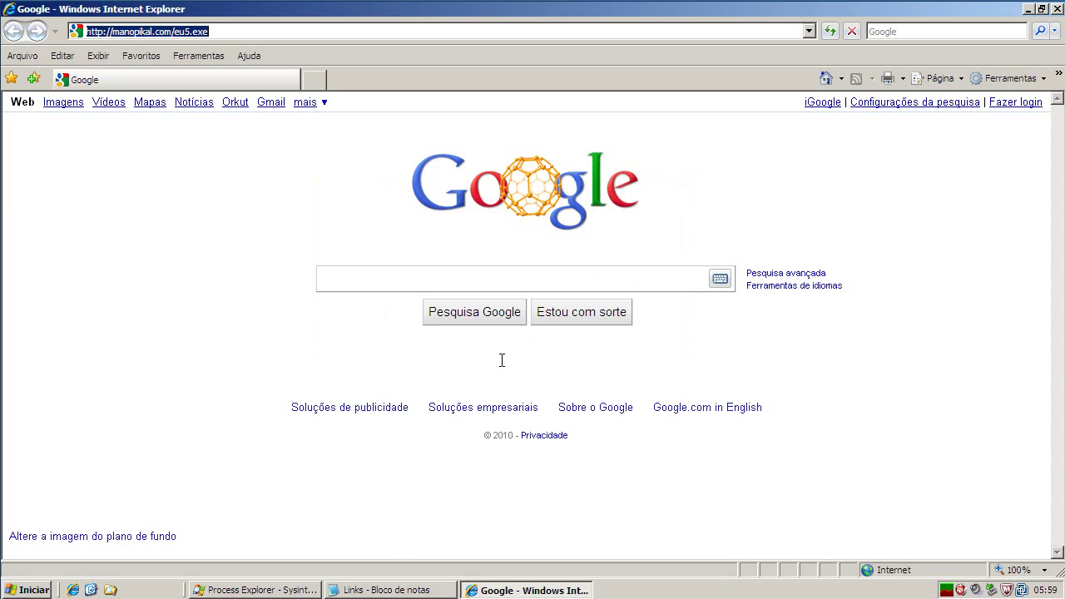
# Inspect the running processes in Process Explorer for activity from eu5.exe, with its window restored to a smaller size, and minimize it.
pyautogui.click(254, 590)
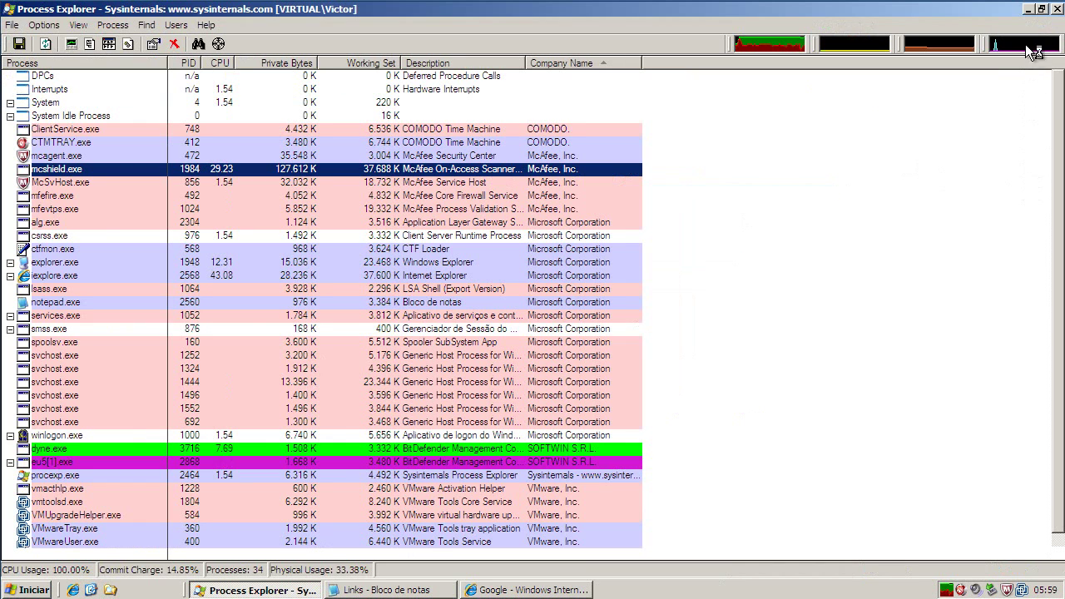
pyautogui.click(1041, 8)
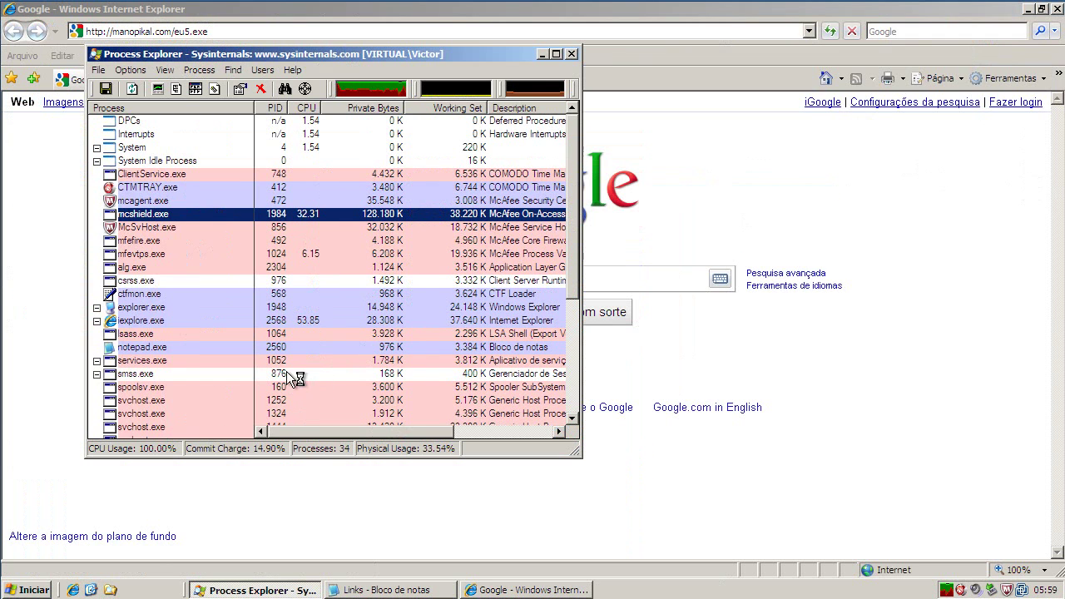
pyautogui.moveTo(573, 221); pyautogui.dragTo(593, 314)
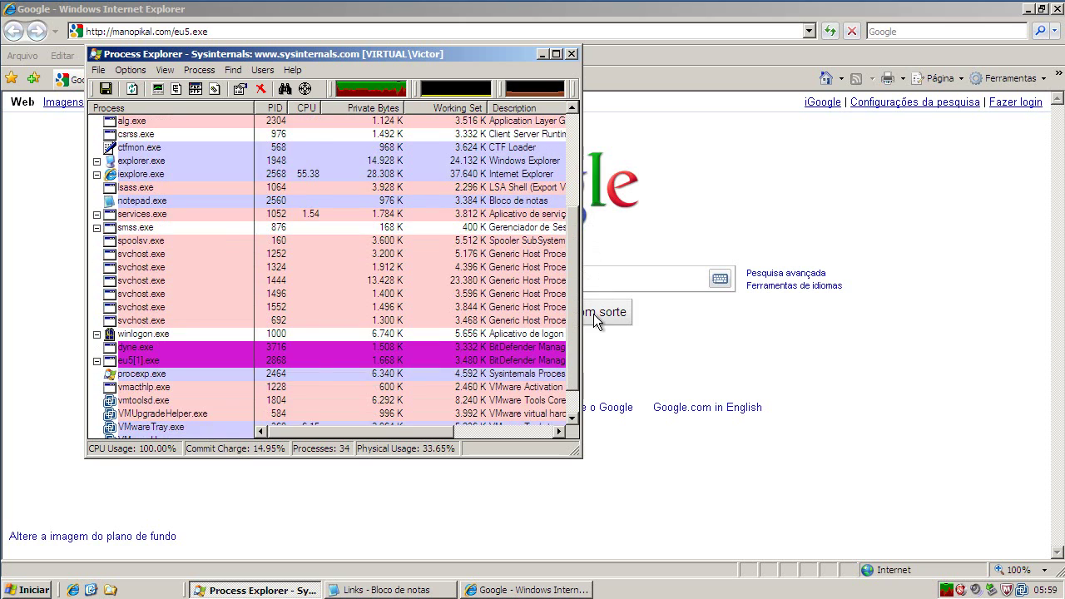
pyautogui.click(186, 333)
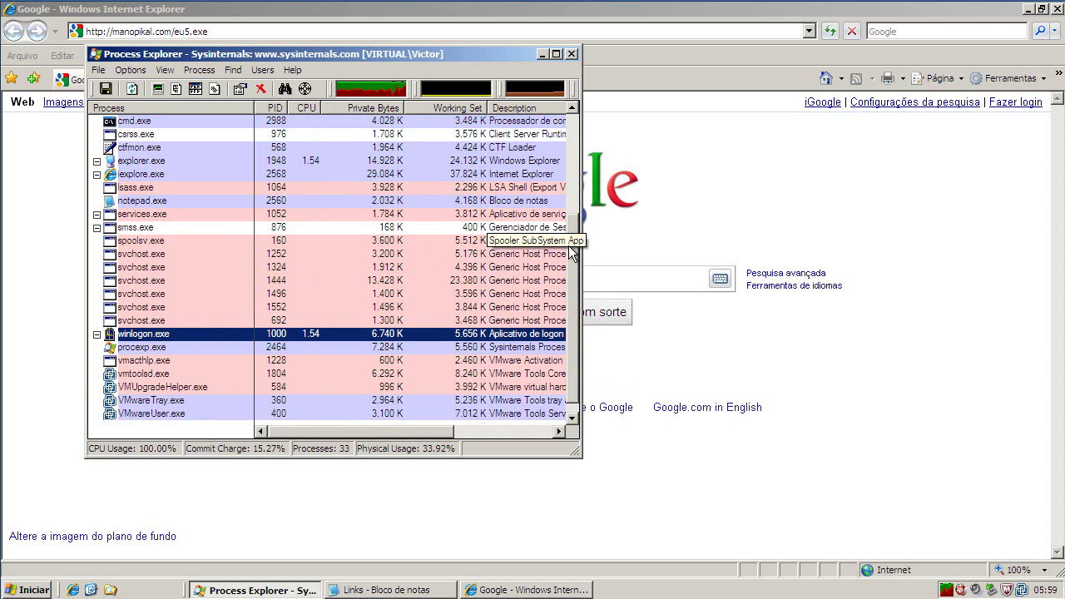
pyautogui.scroll(4, 580, 238)
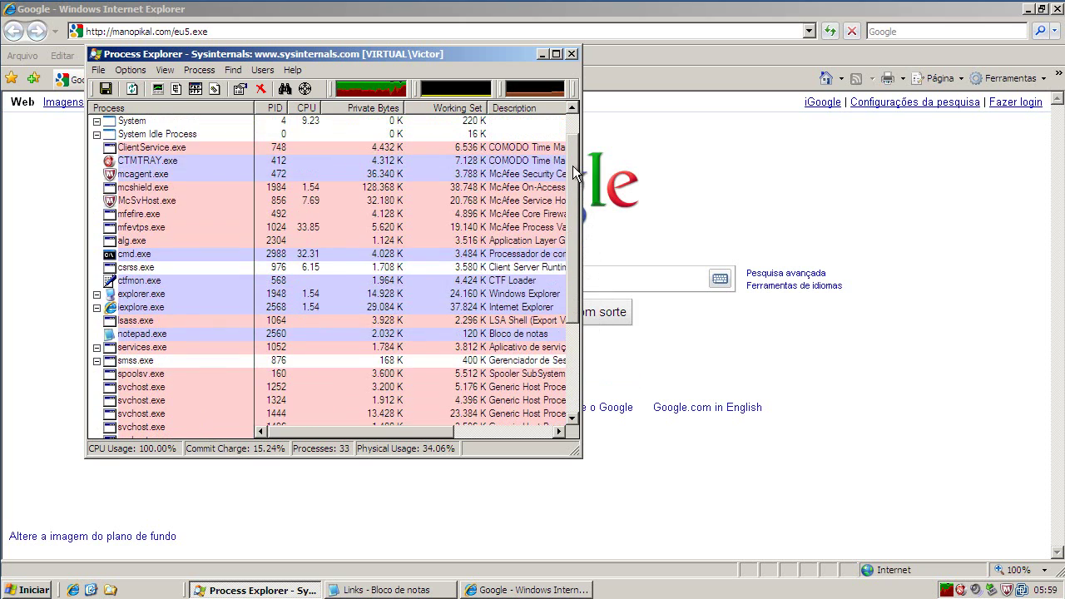
pyautogui.click(540, 53)
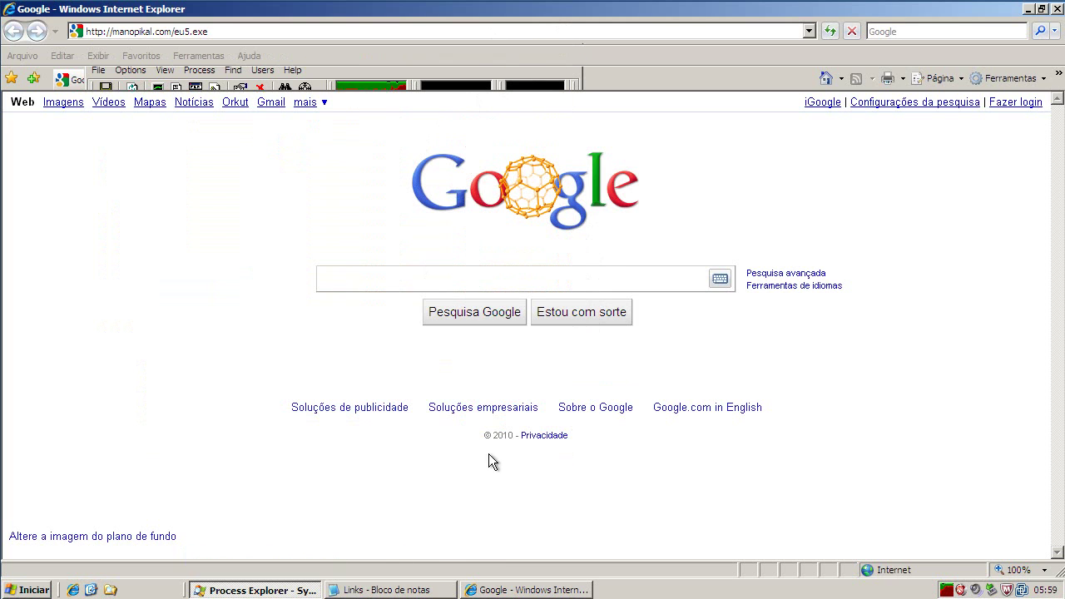
# Copy the link dlgrep.in/mediafix70700en02.exe from the Links text file and minimize Notepad.
pyautogui.click(408, 590)
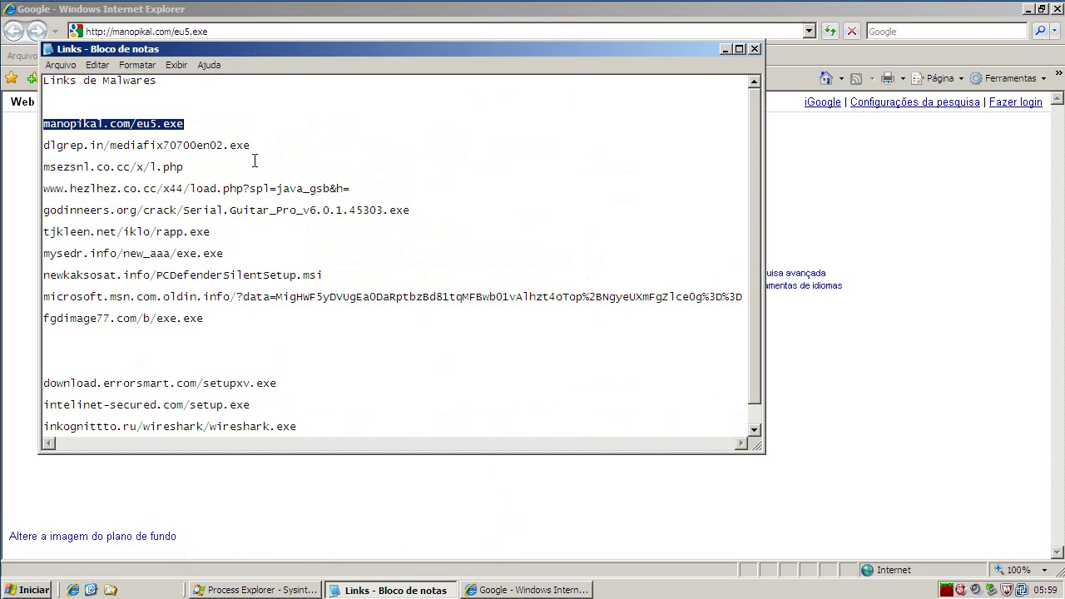
pyautogui.doubleClick(245, 147)
pyautogui.rightClick(246, 147)
pyautogui.click(272, 188)
pyautogui.click(727, 49)
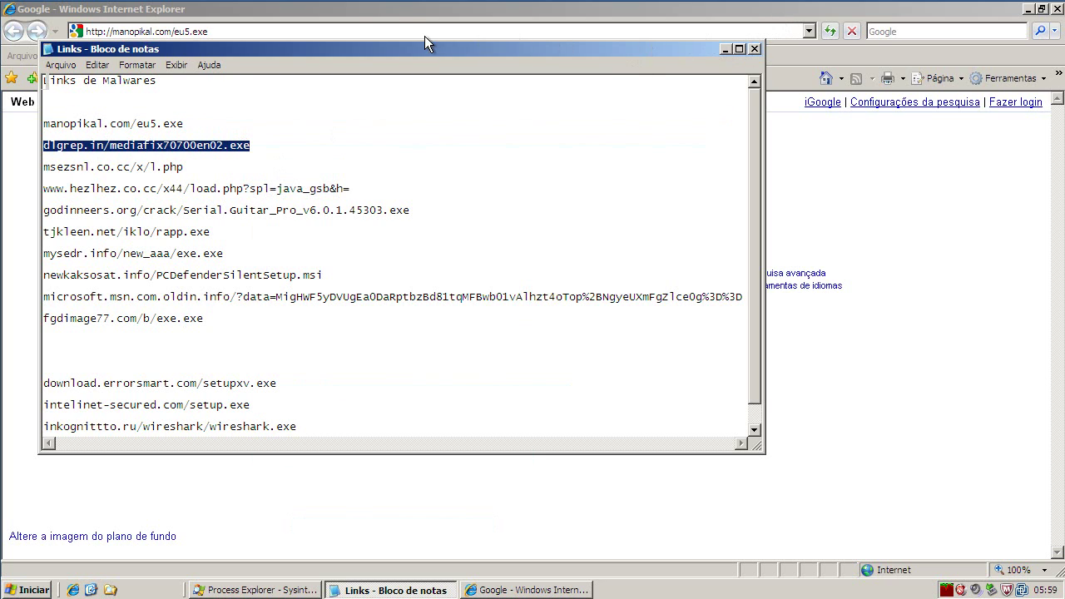
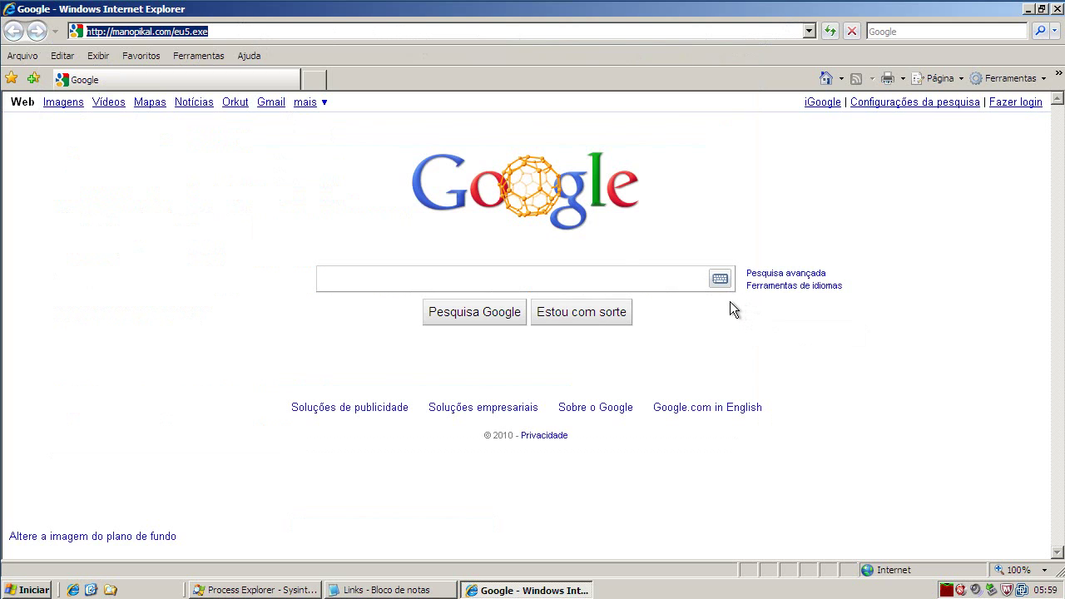
# Load dlgrep.in/mediafix70700en02.exe in Internet Explorer to request the file download.
pyautogui.write('dlgrep.in/mediafix70700en02.exe')
pyautogui.hotkey('ctrl', 'a')
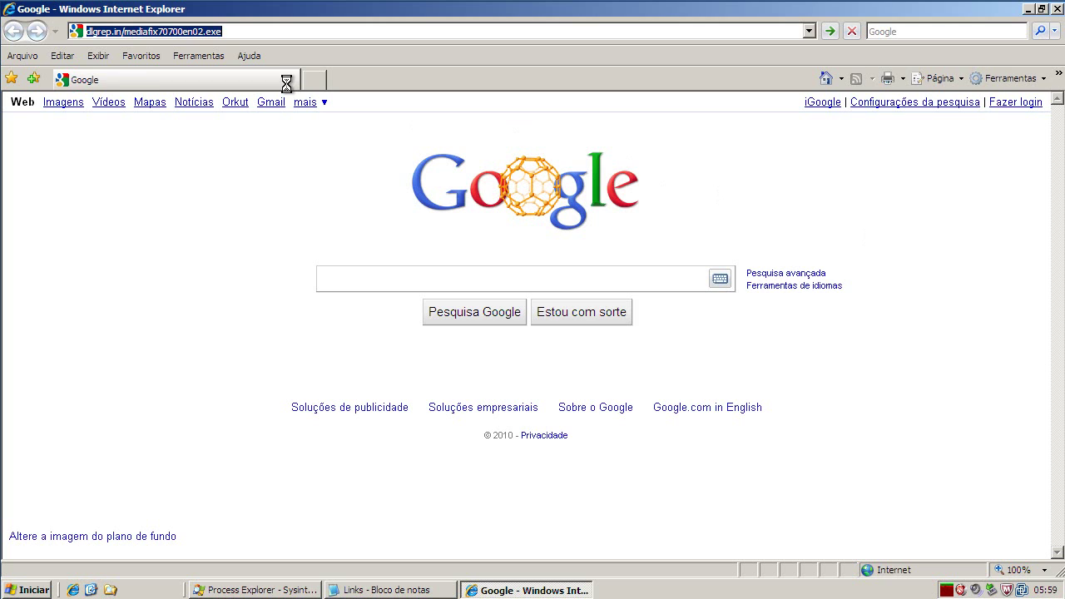
pyautogui.press('Return')
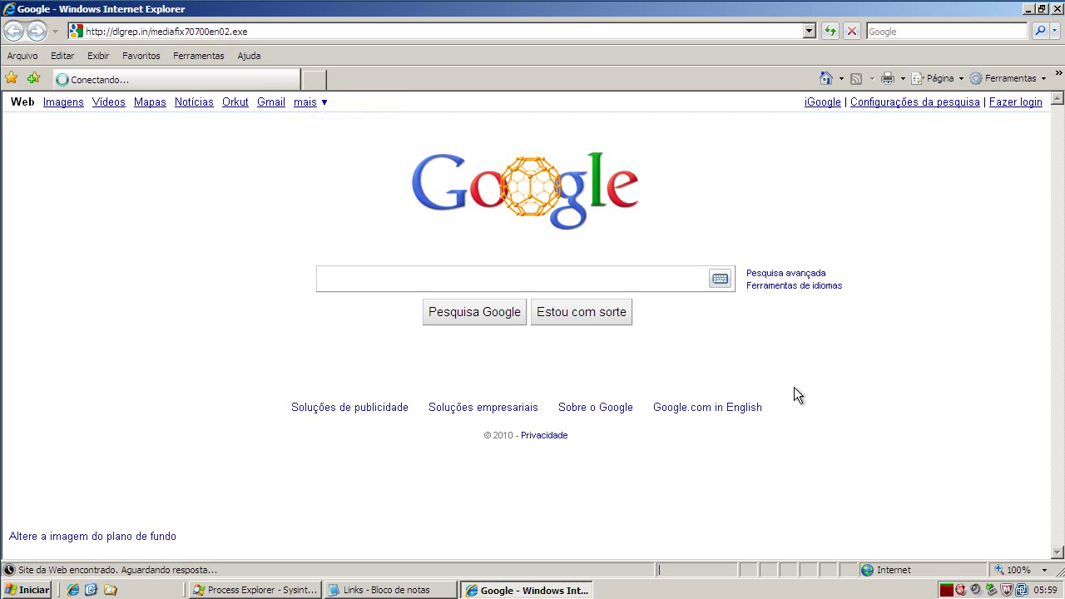
pyautogui.moveTo(946, 592)
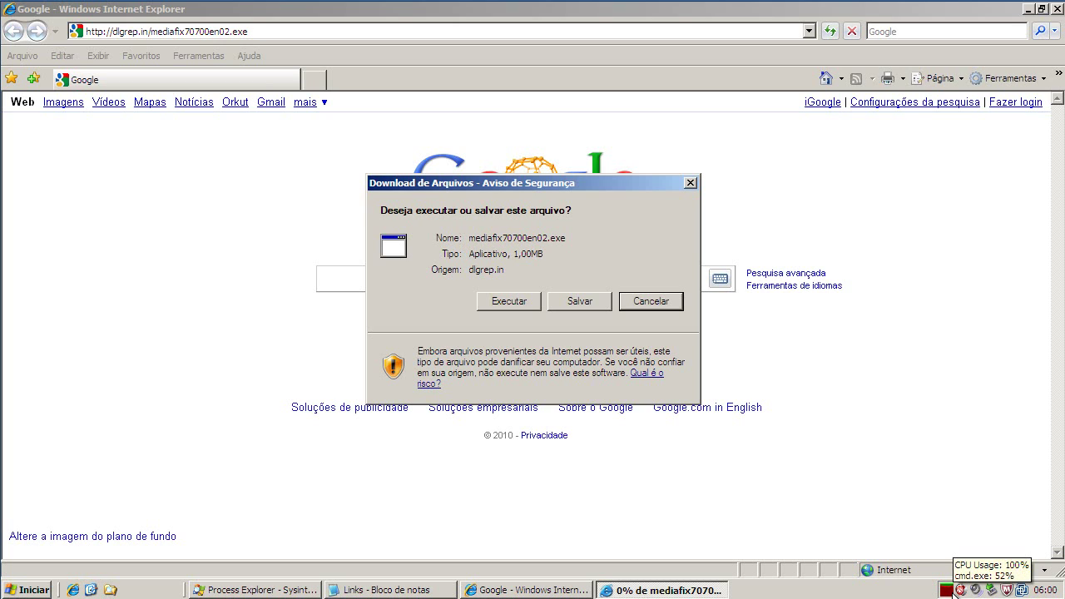
# Run the downloaded mediafix70700en02.exe, accept the unverified publisher warning, and close the Antimalware Doctor window.
pyautogui.click(509, 301)
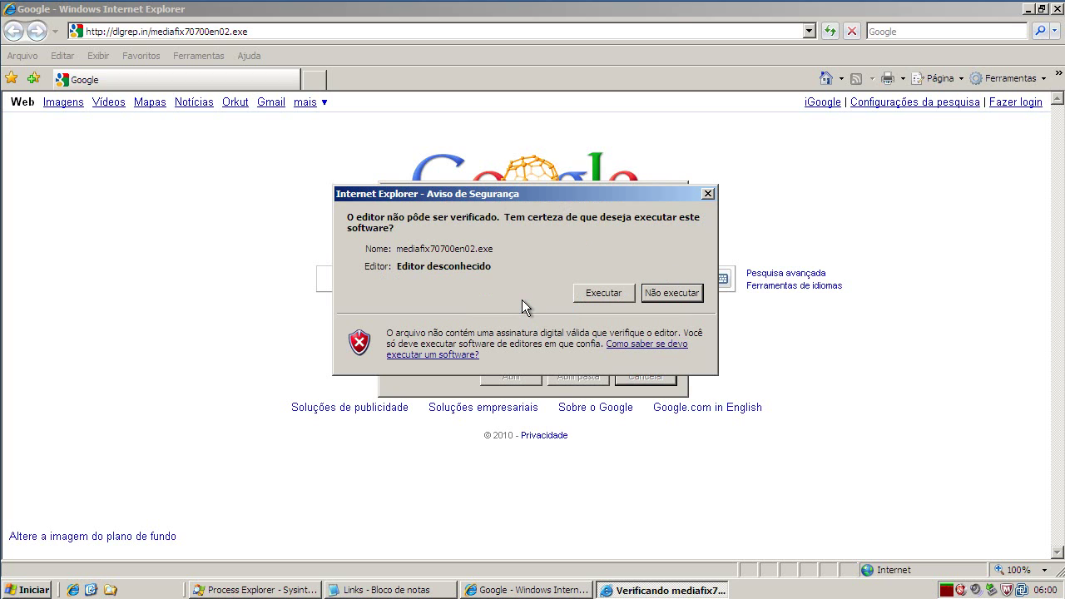
pyautogui.click(595, 292)
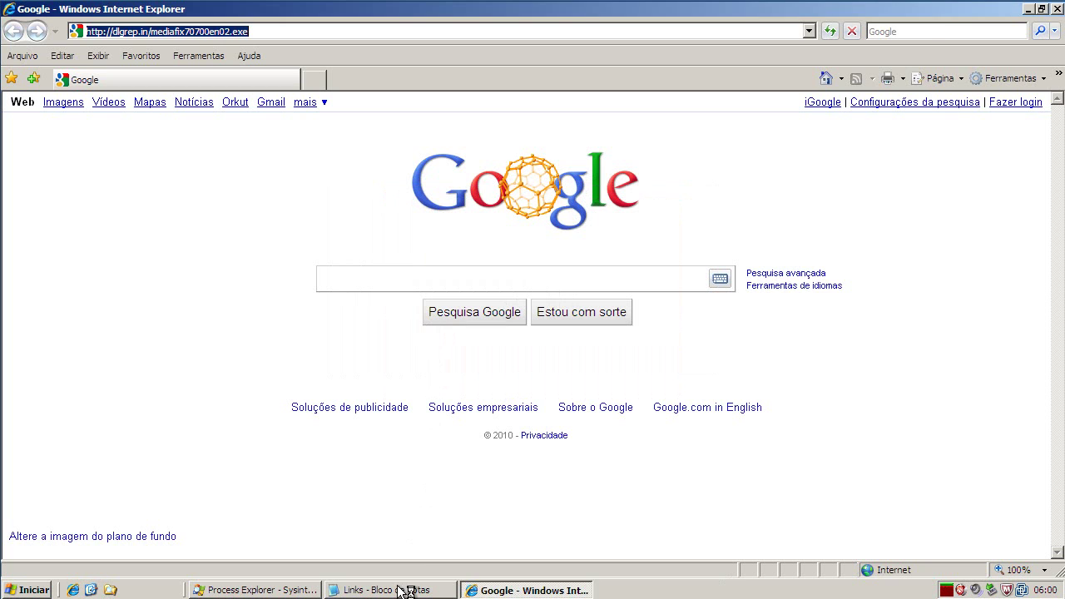
pyautogui.click(303, 592)
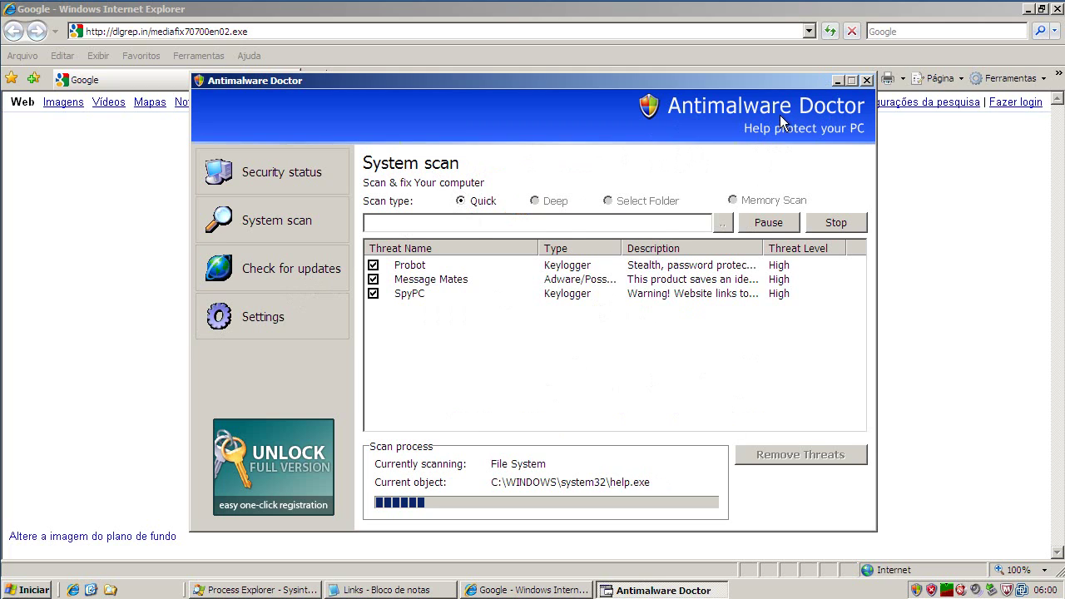
pyautogui.click(866, 81)
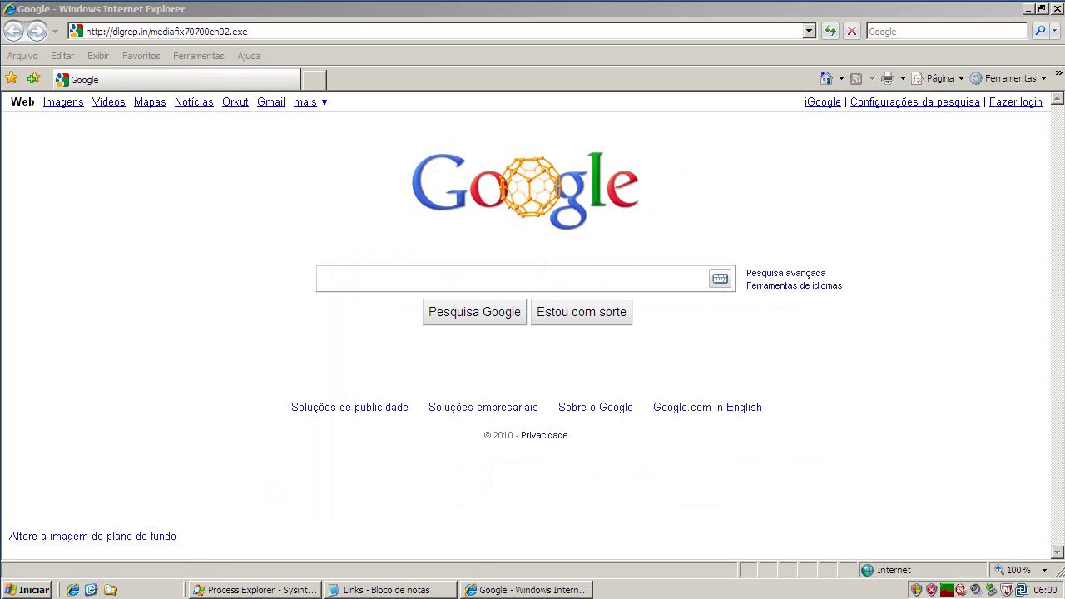
# Copy the link msezsnl.co.cc/x/l.php from the Links text file and load it in Internet Explorer.
pyautogui.click(378, 590)
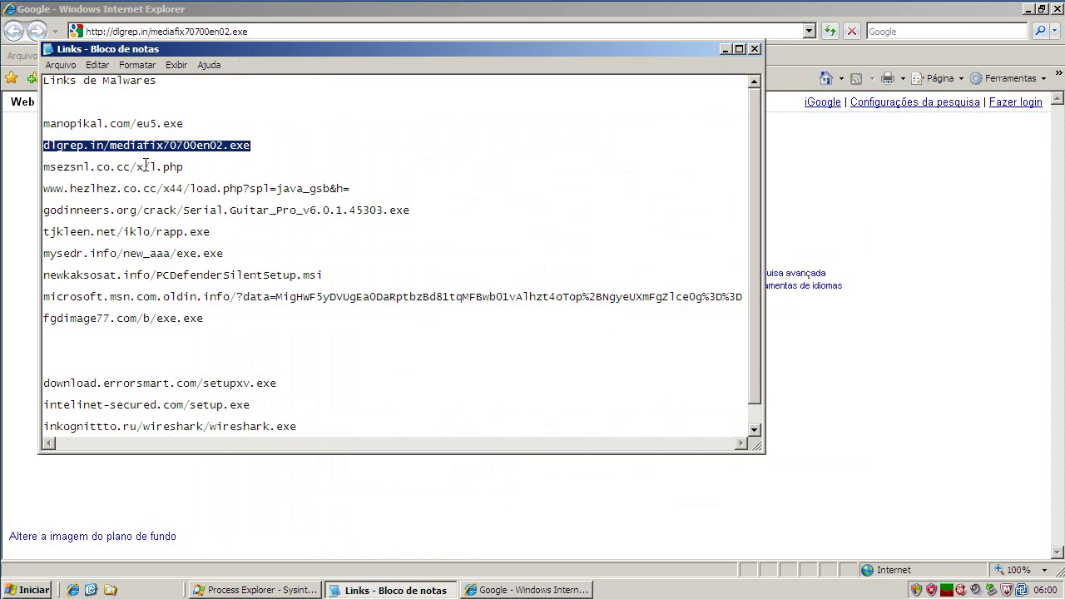
pyautogui.doubleClick(146, 166)
pyautogui.rightClick(146, 165)
pyautogui.click(175, 213)
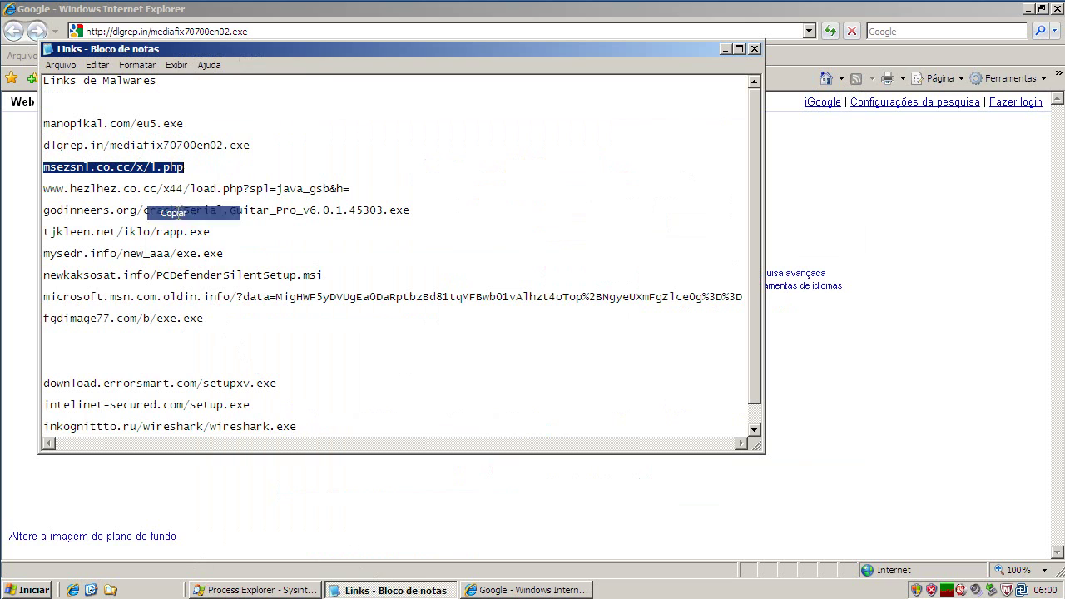
pyautogui.click(248, 33)
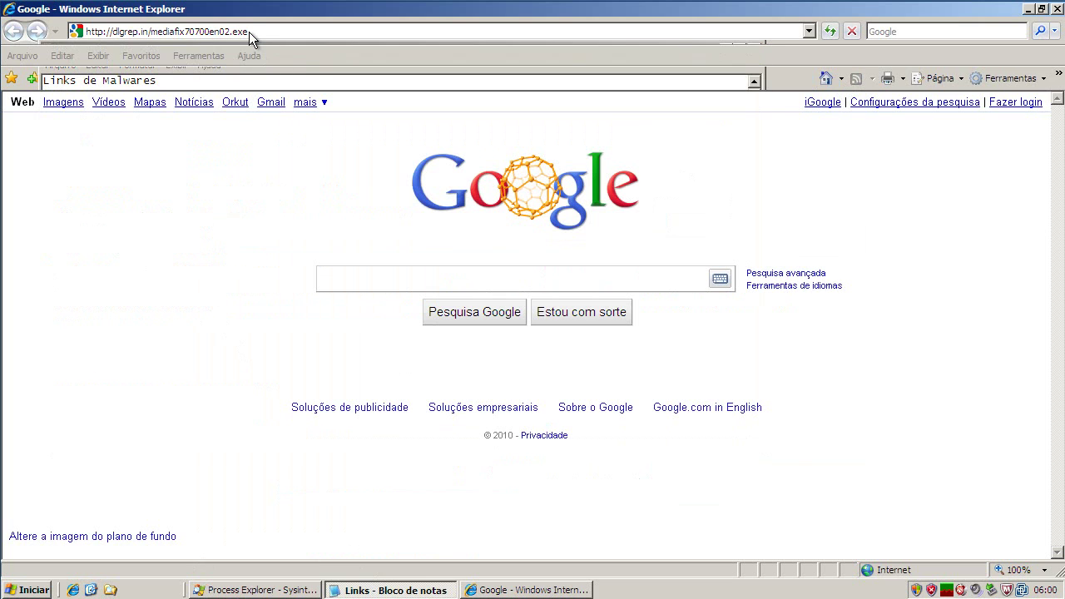
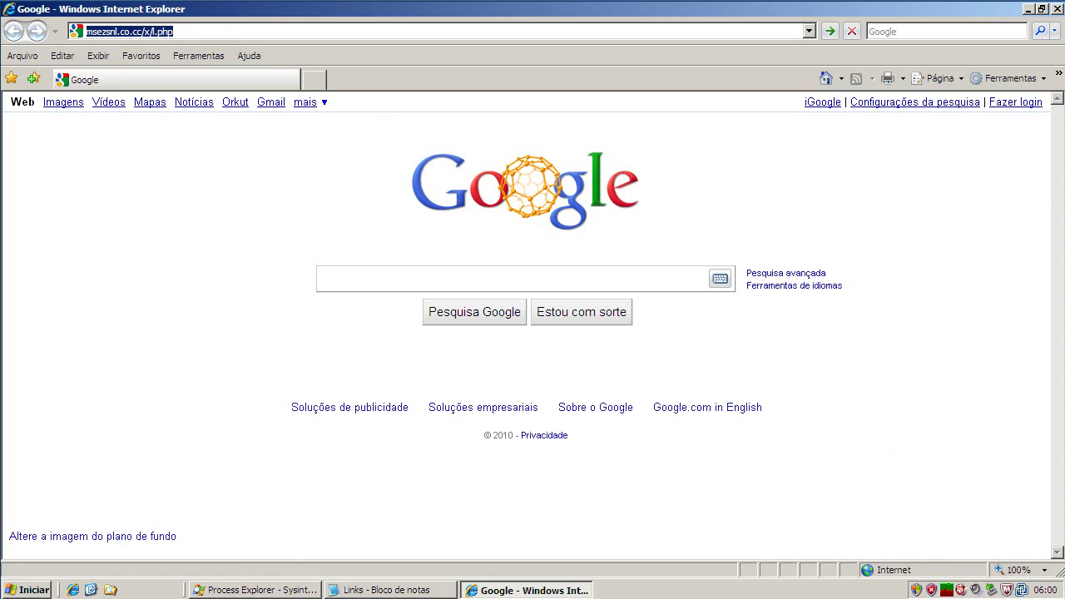
pyautogui.press('Return')
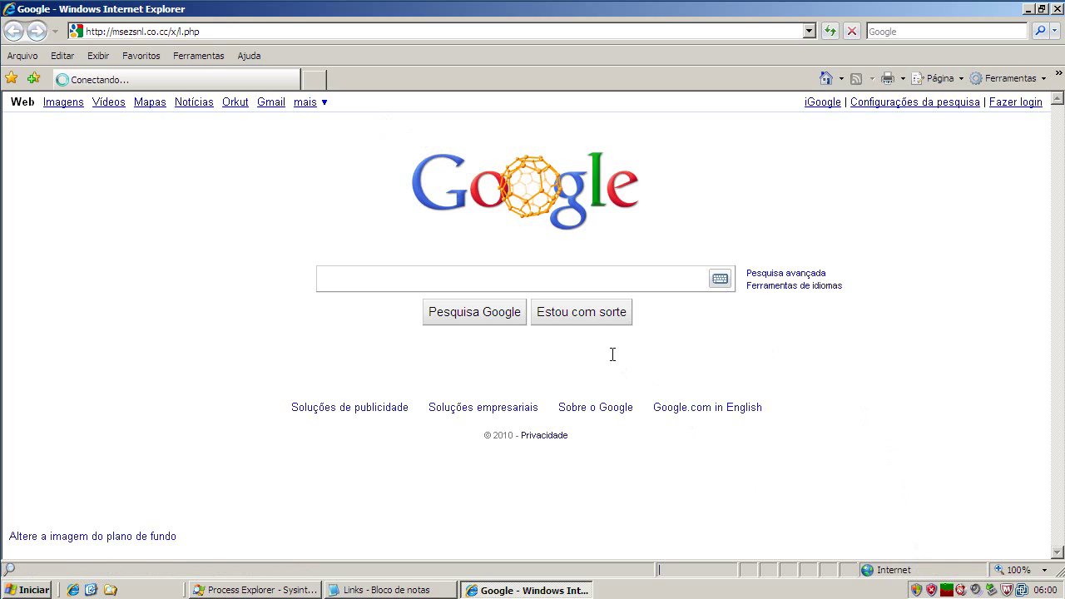
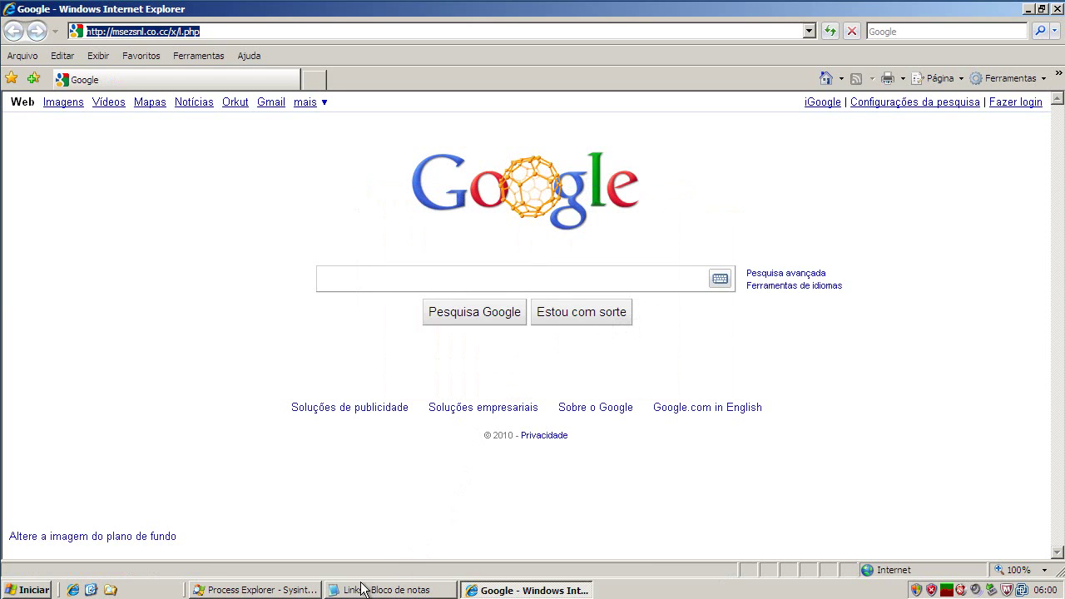
# Inspect the running processes in Process Explorer for mediafix70700en02[1].exe and dismiss the McAfee trojan alert.
pyautogui.click(307, 589)
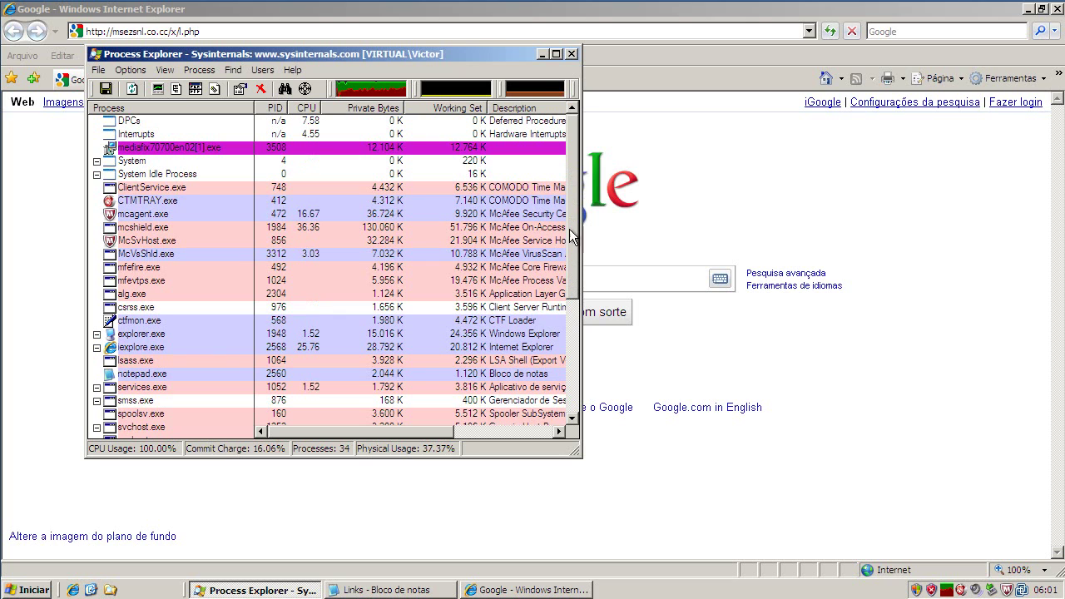
pyautogui.scroll(-5, 537, 45)
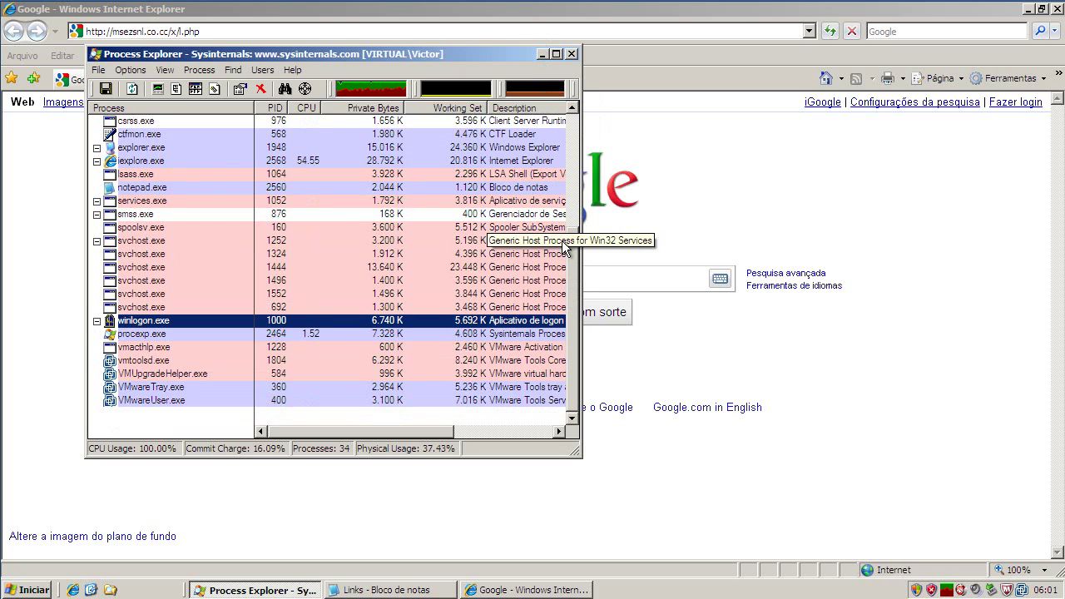
pyautogui.moveTo(573, 291); pyautogui.dragTo(574, 159)
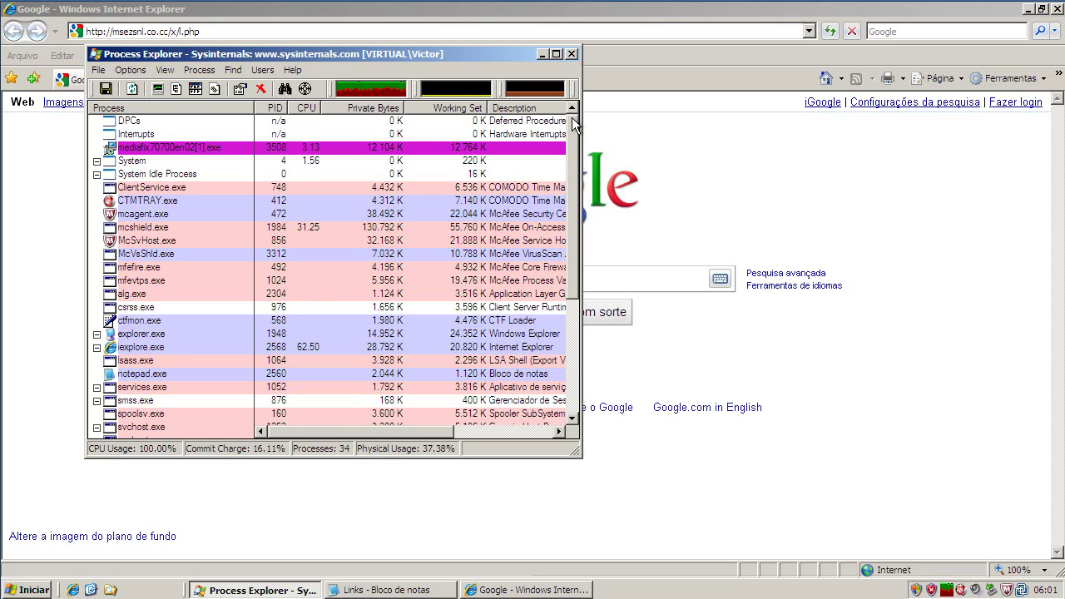
pyautogui.click(178, 148)
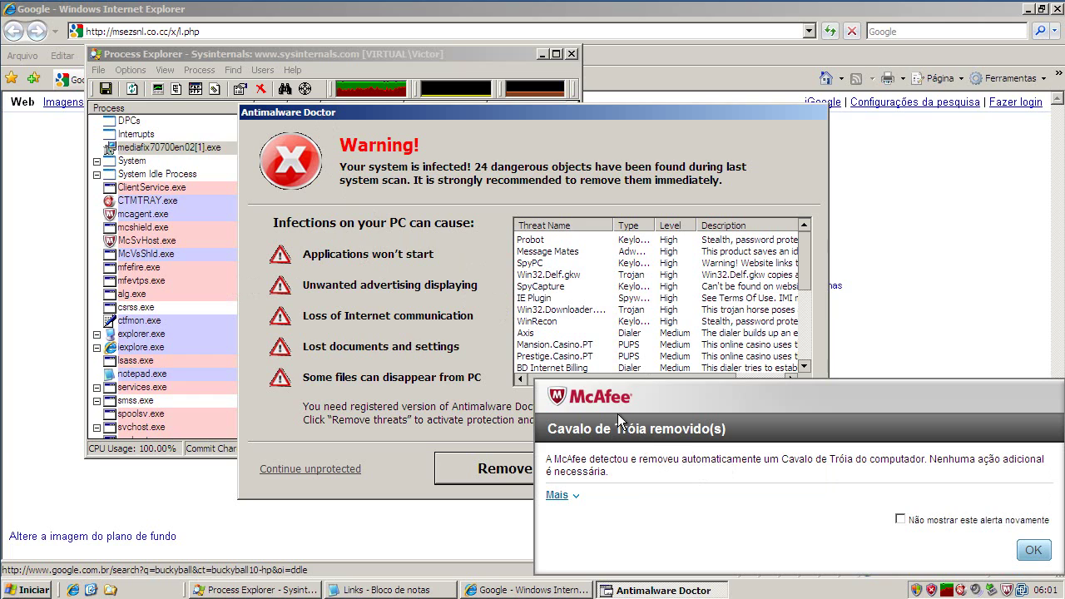
pyautogui.click(1034, 553)
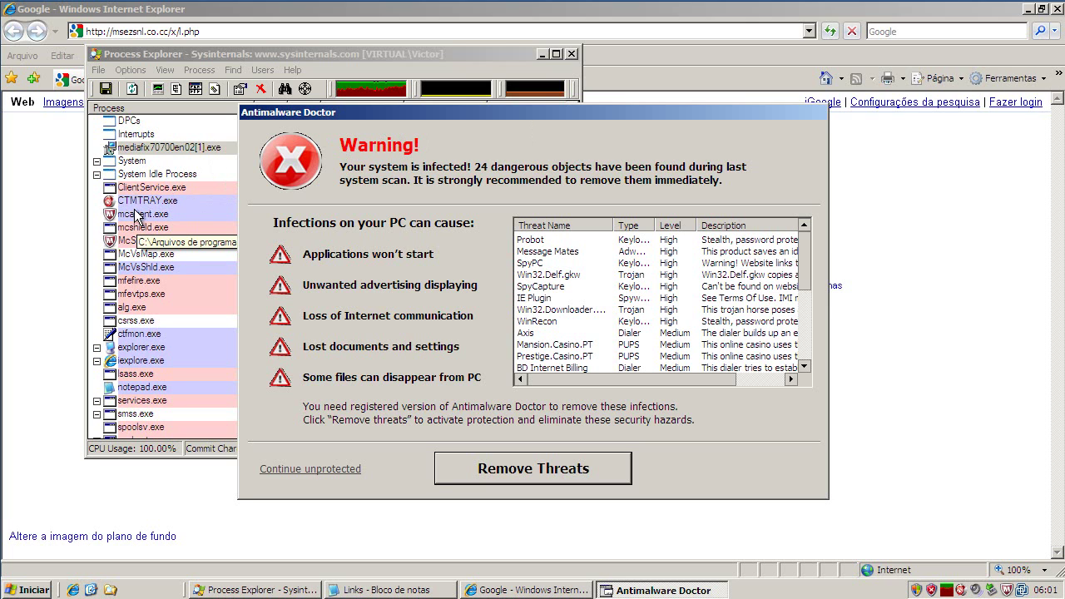
# Move the Antimalware Doctor warning aside, kill the mediafix70700en02[1].exe process, and minimize Process Explorer.
pyautogui.moveTo(443, 112); pyautogui.dragTo(541, 173)
pyautogui.click(178, 149)
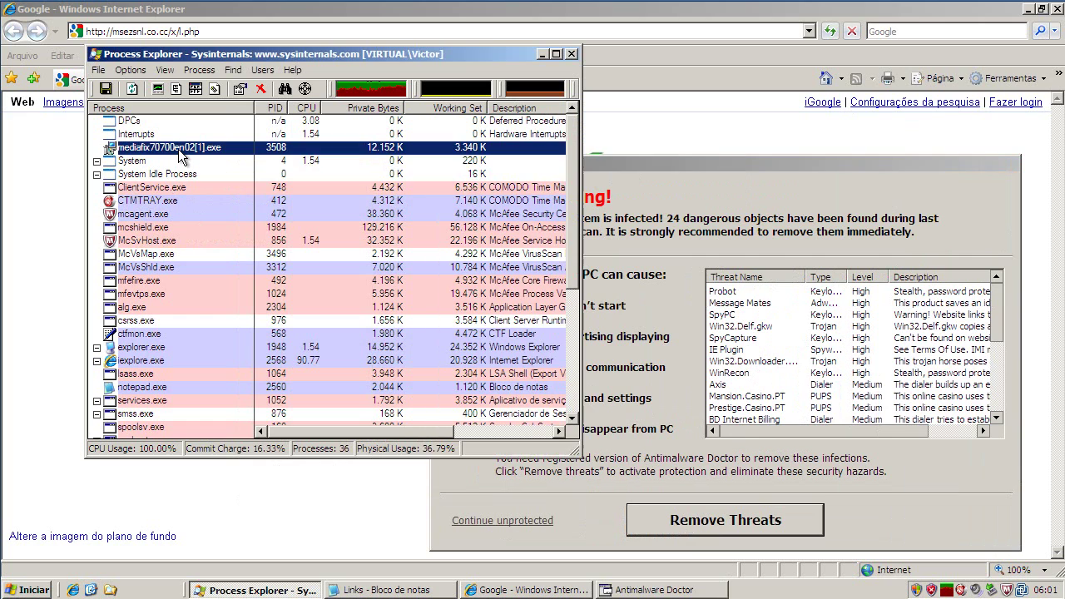
pyautogui.rightClick(179, 149)
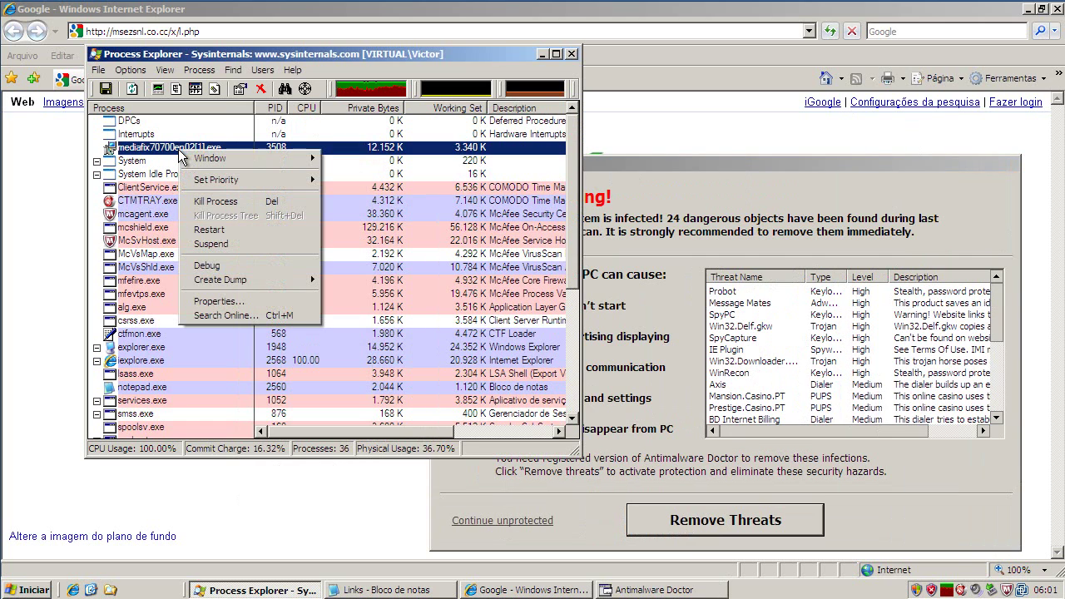
pyautogui.click(203, 203)
pyautogui.click(497, 333)
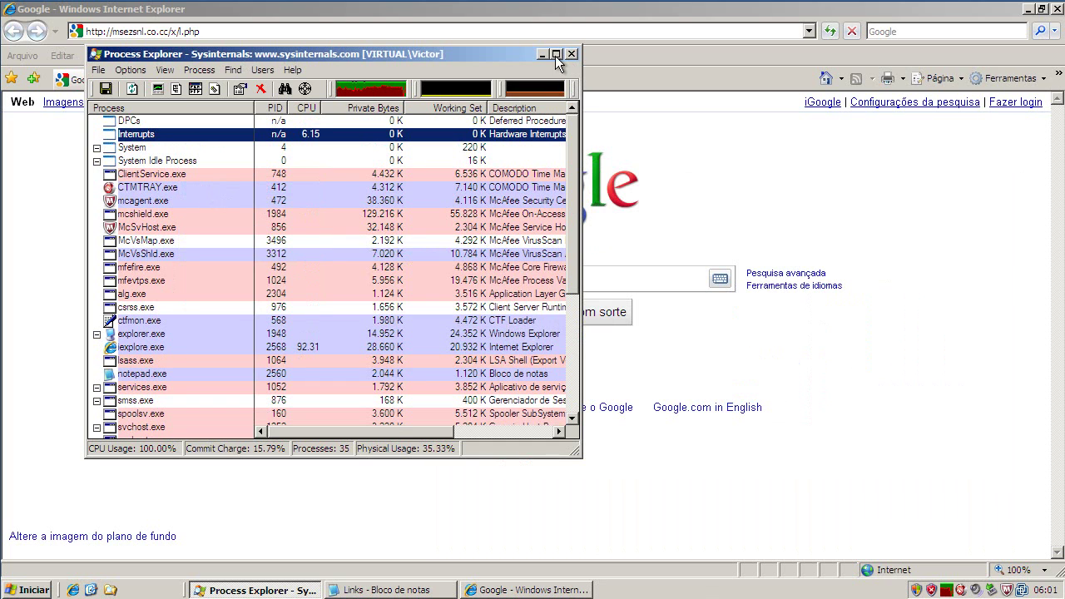
pyautogui.click(543, 54)
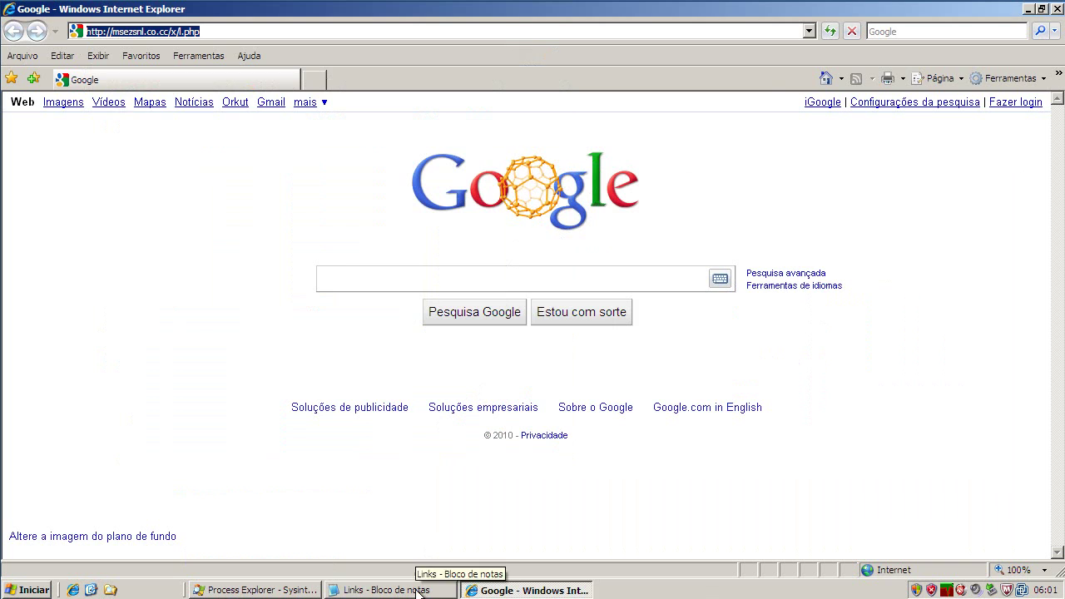
pyautogui.click(421, 590)
pyautogui.click(183, 190)
pyautogui.doubleClick(182, 191)
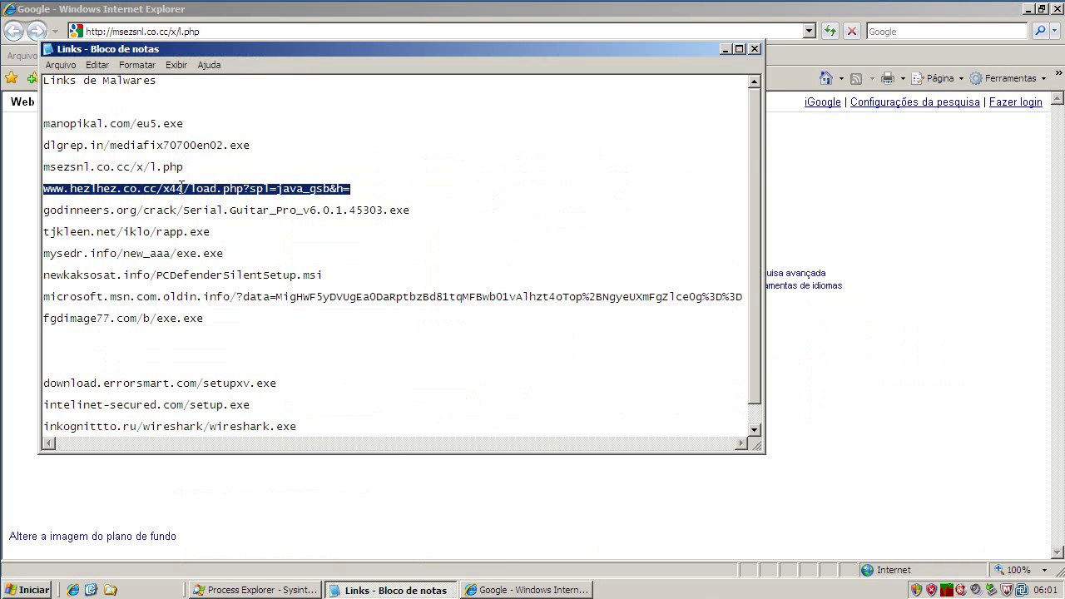
pyautogui.rightClick(183, 191)
pyautogui.click(213, 232)
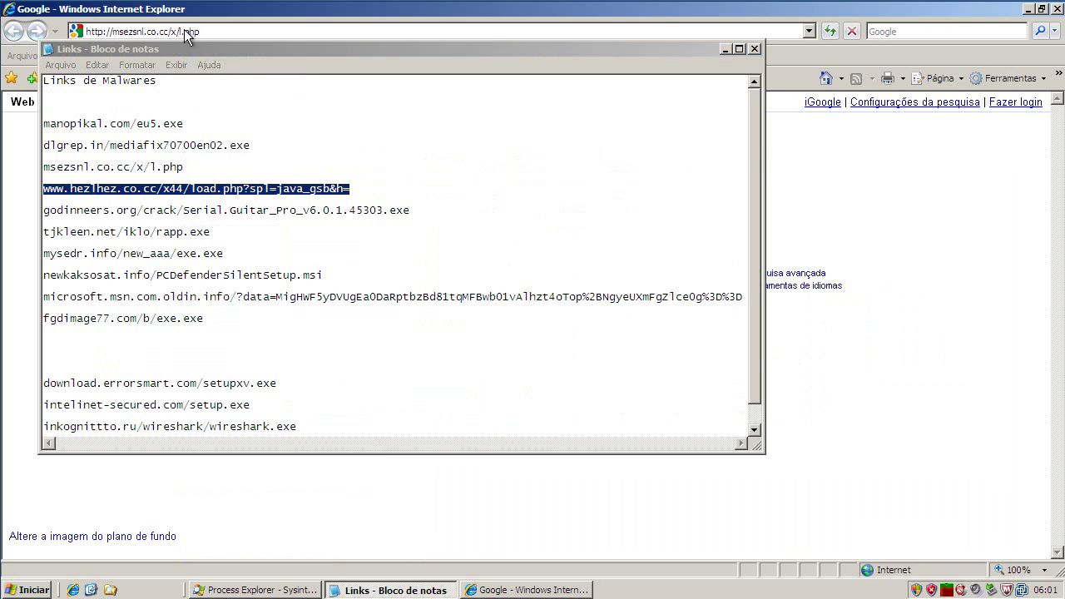
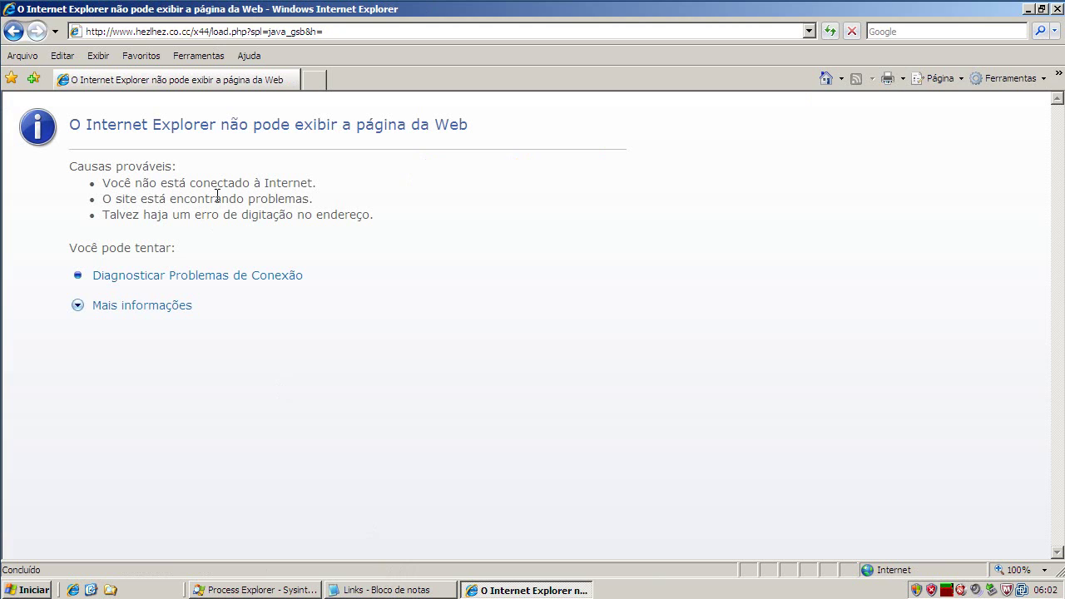
# Copy the link godinneers.org/crack/Serial.Guitar_Pro_v6.0.1.45303.exe from the Links text file and load it in Internet Explorer.
pyautogui.click(387, 591)
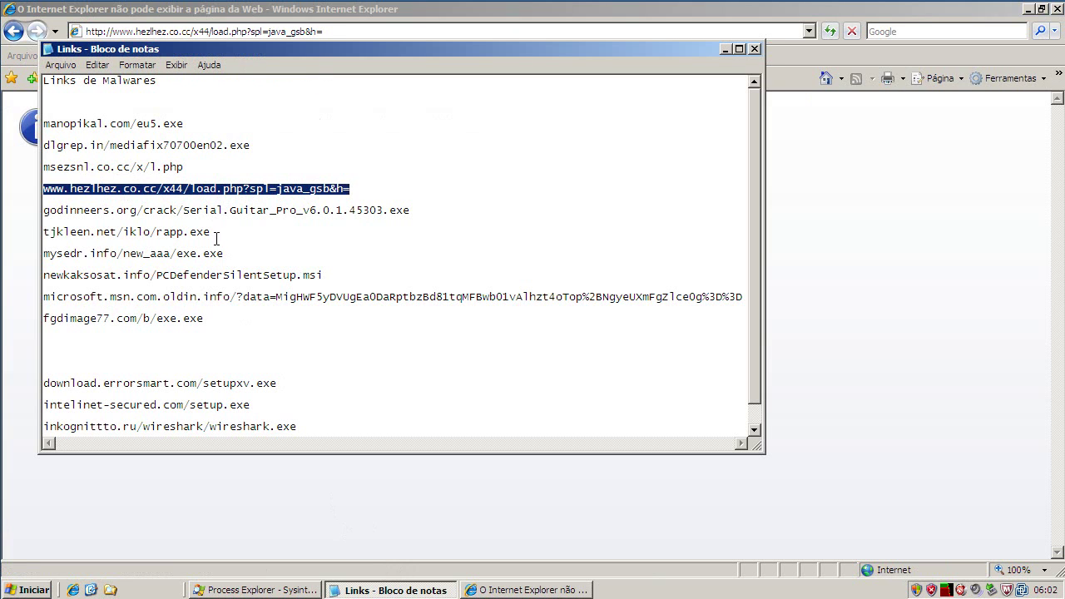
pyautogui.doubleClick(213, 211)
pyautogui.rightClick(214, 214)
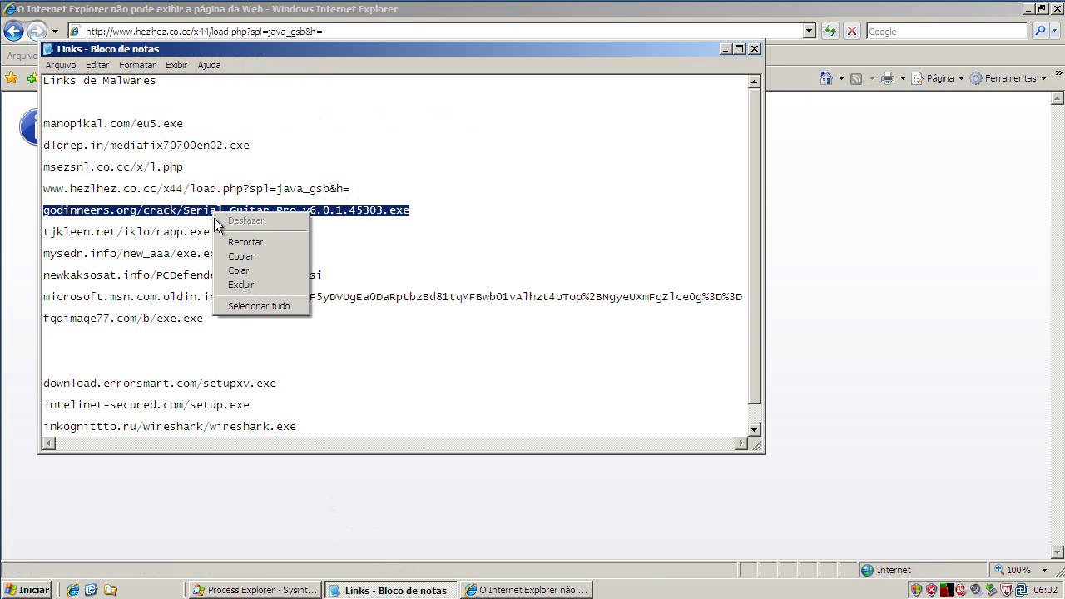
pyautogui.click(237, 257)
pyautogui.click(311, 31)
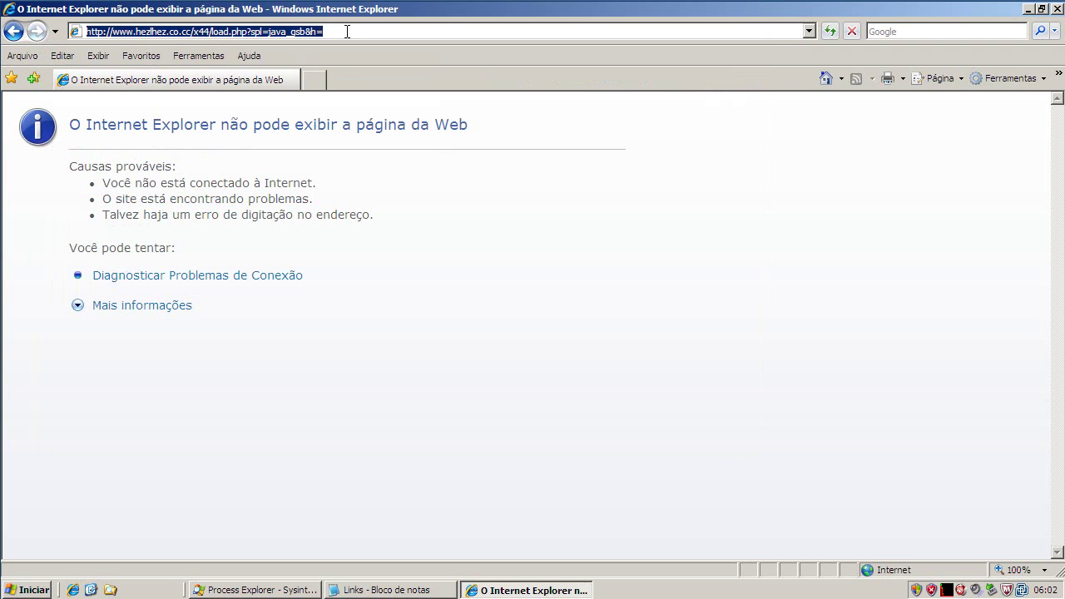
pyautogui.hotkey('ctrl', 'v')
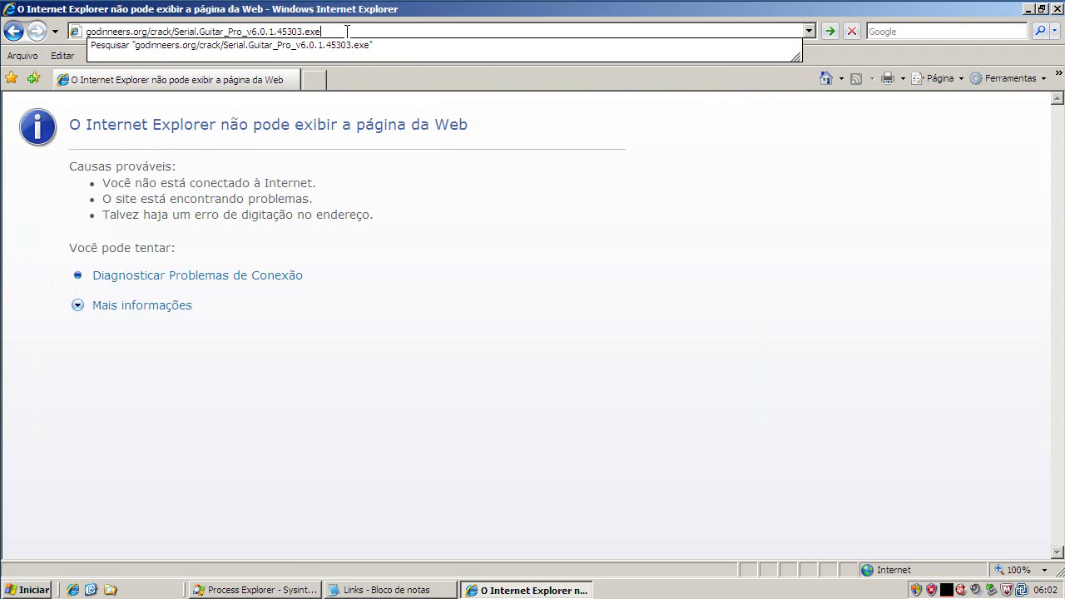
pyautogui.press('Return')
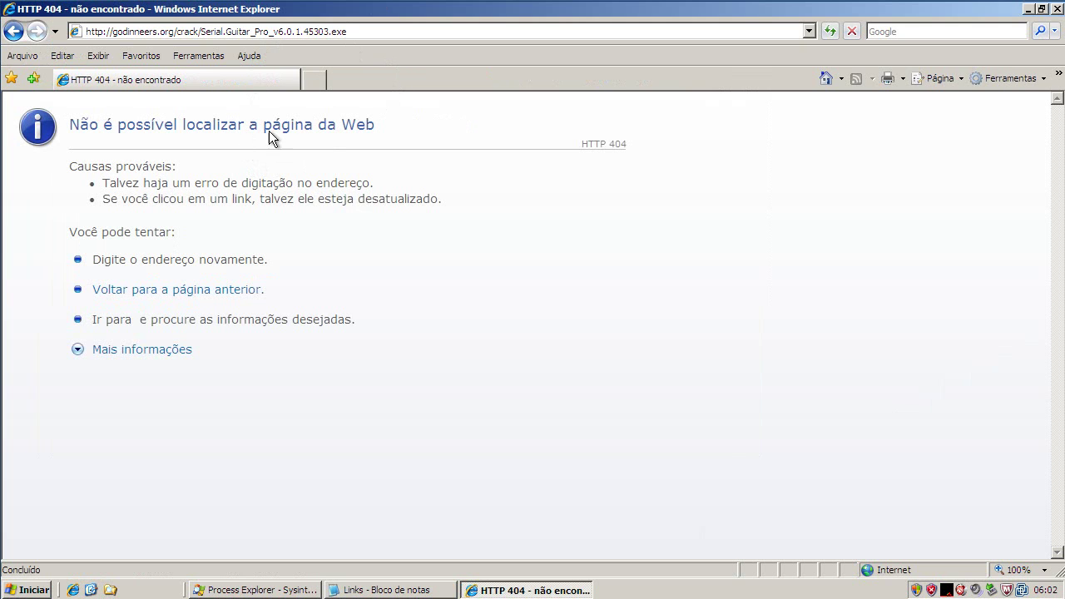
# Load the link tjkleen.net/iklo/rapp.exe from the Links text file in Internet Explorer and run the downloaded file.
pyautogui.click(380, 590)
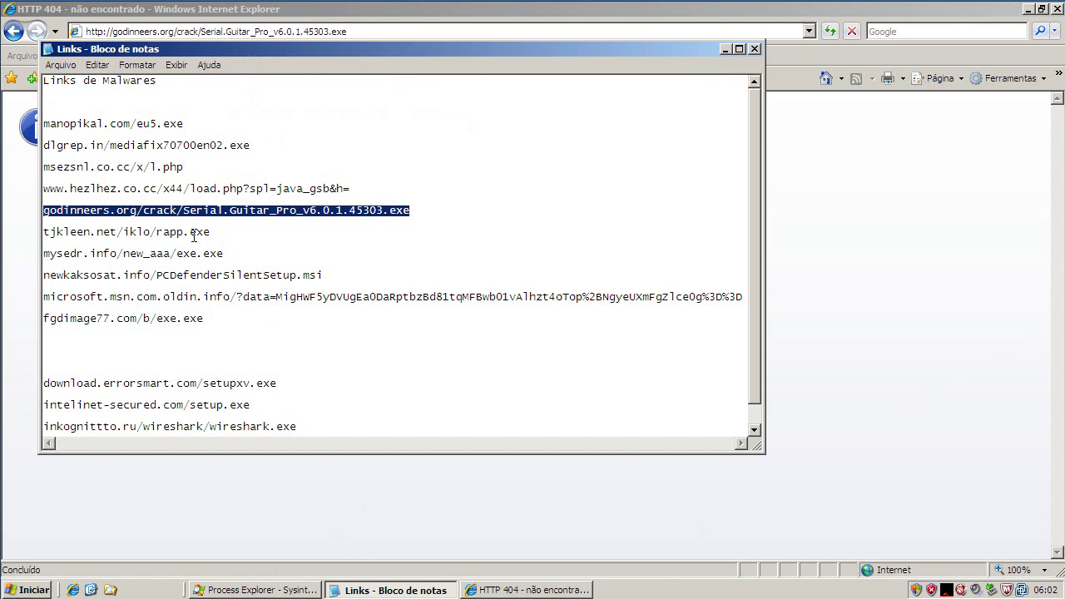
pyautogui.doubleClick(181, 232)
pyautogui.rightClick(195, 234)
pyautogui.click(210, 279)
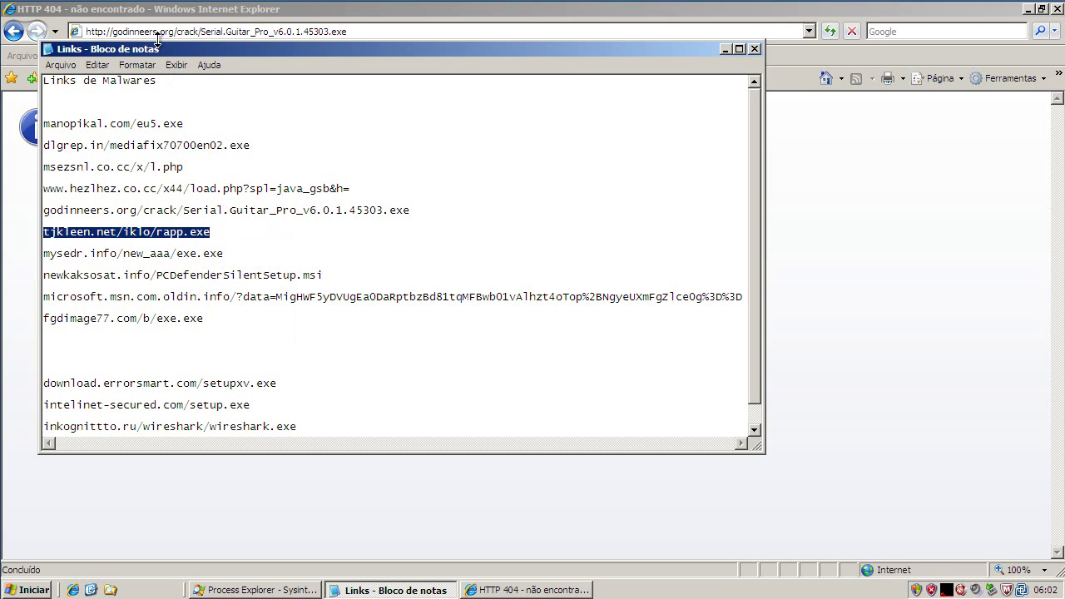
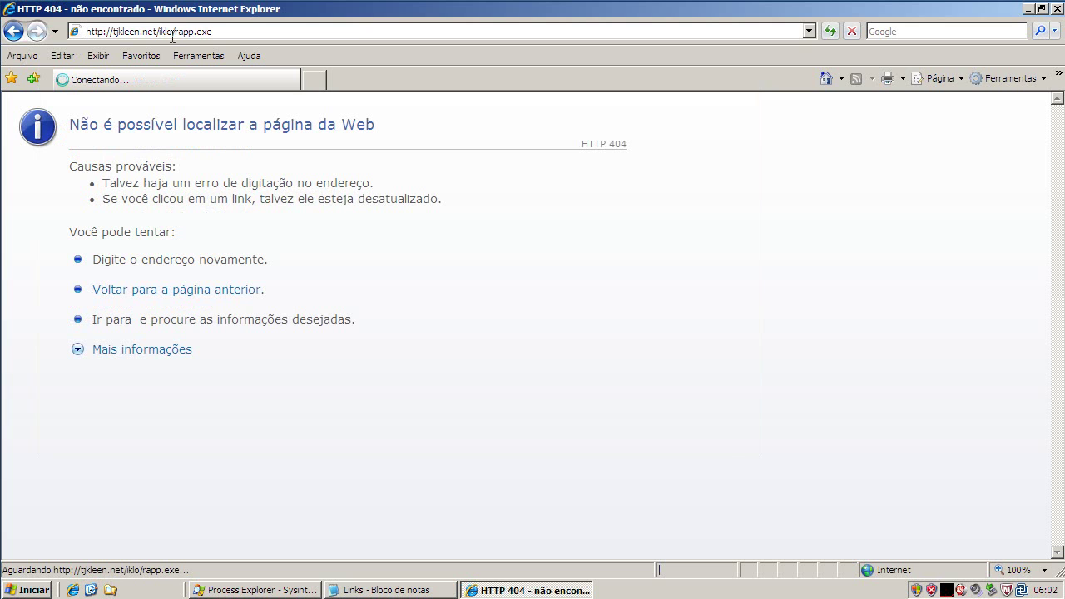
pyautogui.click(493, 299)
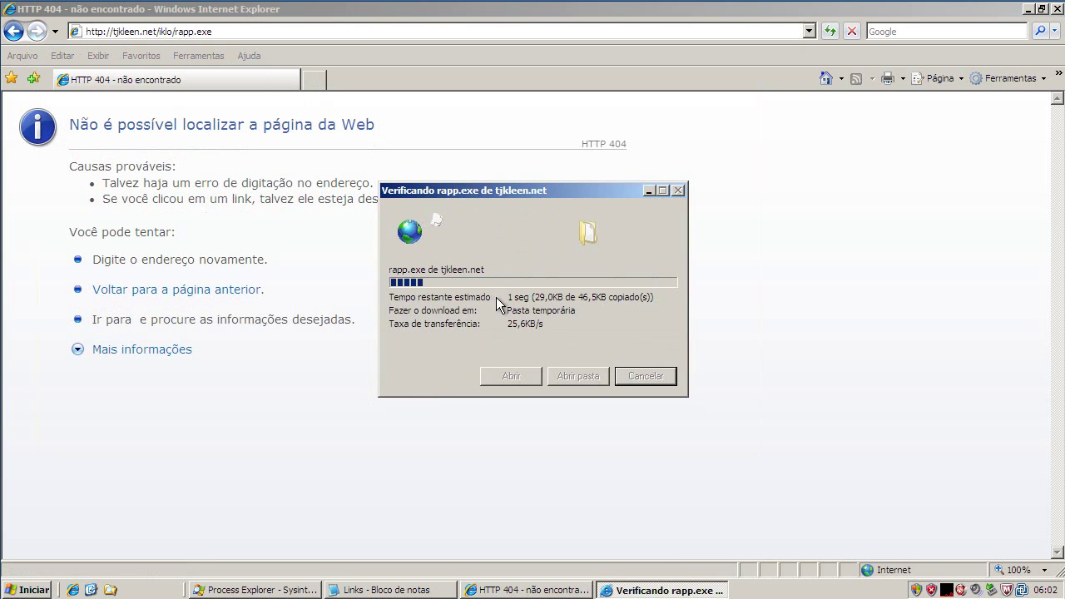
pyautogui.click(595, 305)
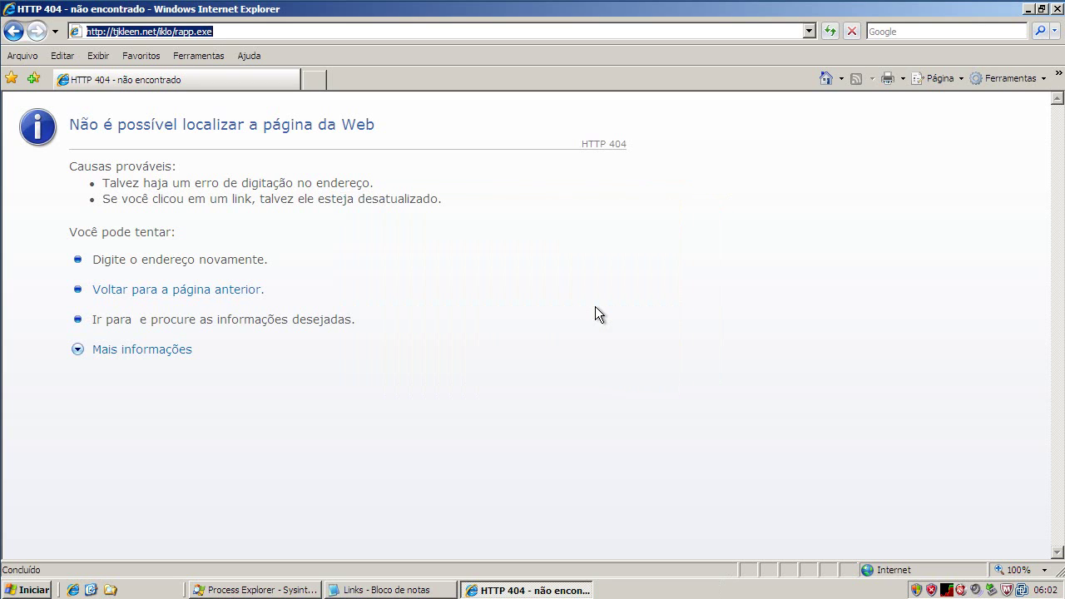
# Copy the link mysedr.info/new_aaa/exe.exe from the Links text file.
pyautogui.click(407, 589)
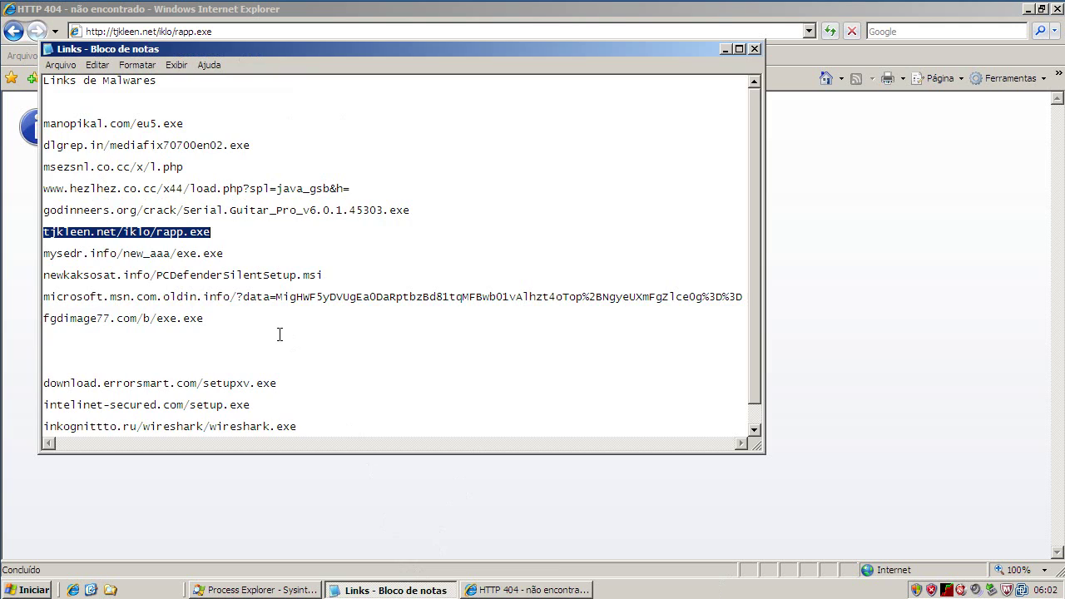
pyautogui.doubleClick(146, 253)
pyautogui.rightClick(146, 253)
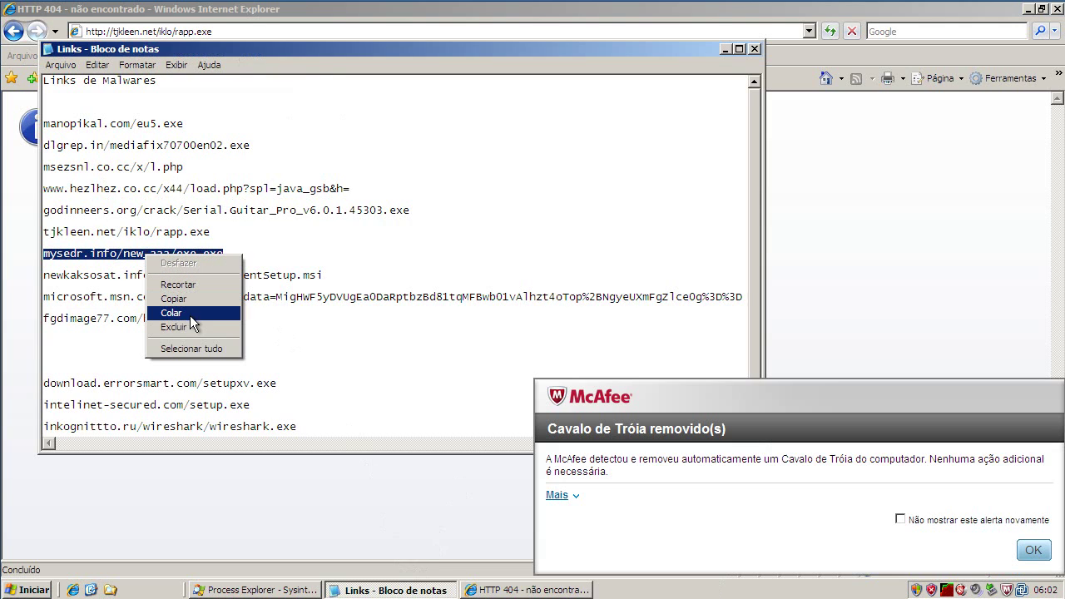
pyautogui.click(188, 299)
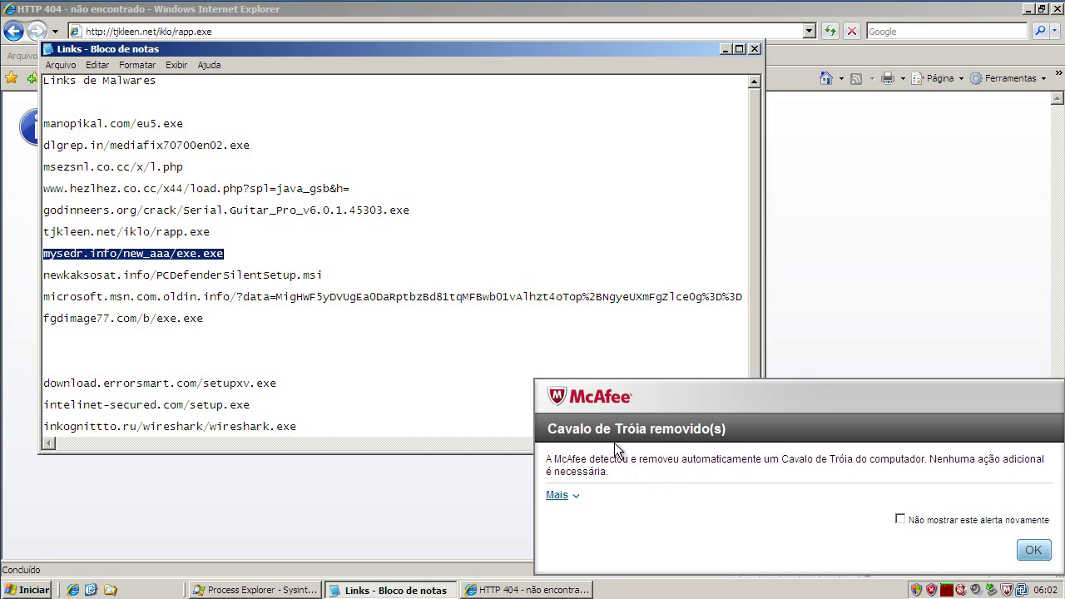
# Dismiss the McAfee alert, load mysedr.info/new_aaa/exe.exe in Internet Explorer and run the downloaded exe.exe.
pyautogui.click(1029, 549)
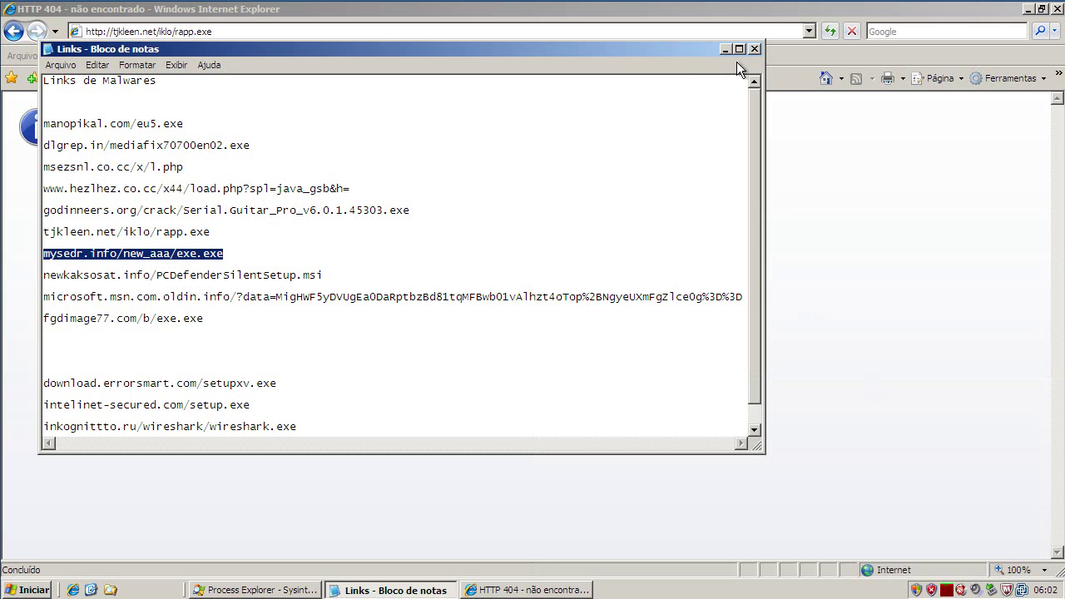
pyautogui.click(727, 49)
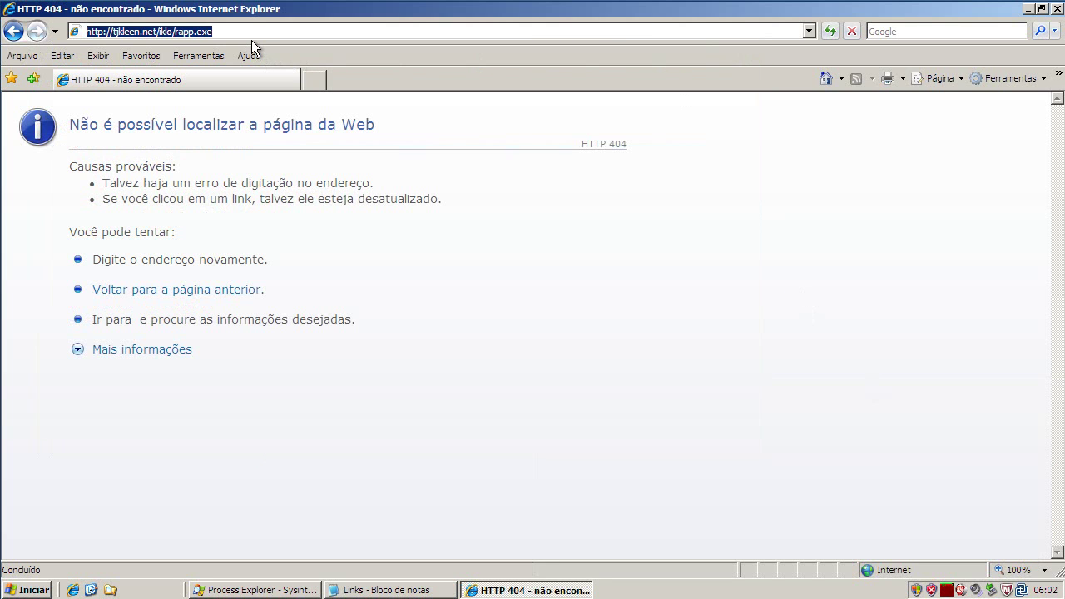
pyautogui.hotkey('ctrl', 'v')
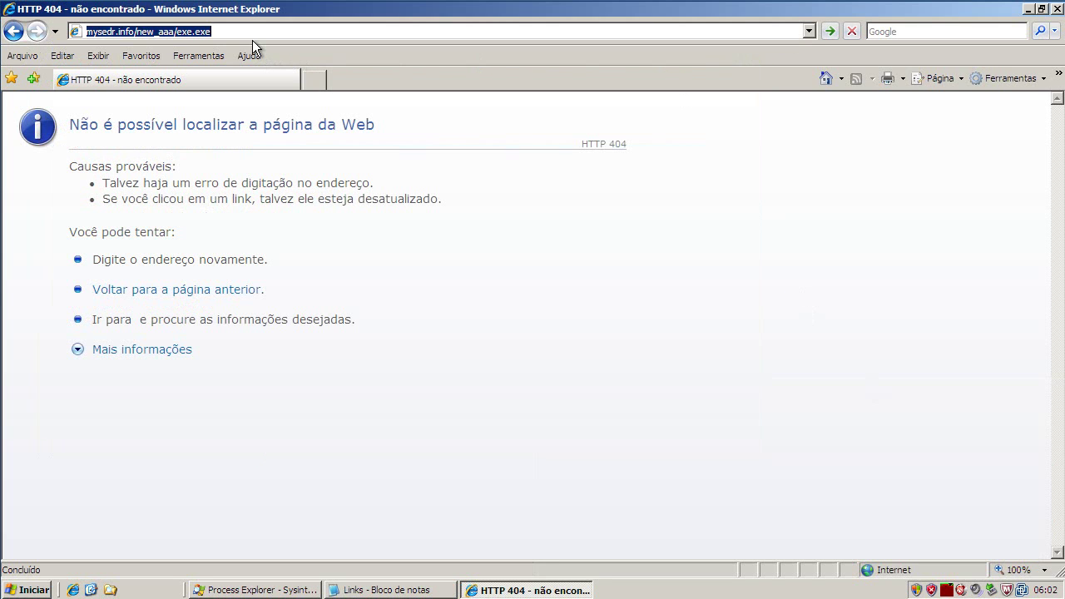
pyautogui.press('Return')
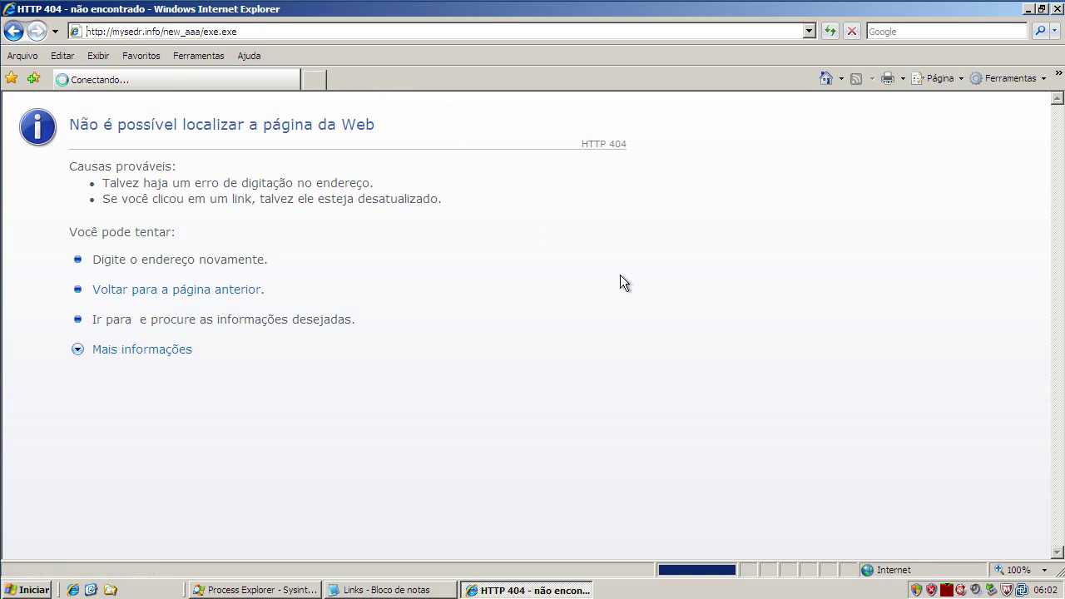
pyautogui.click(516, 301)
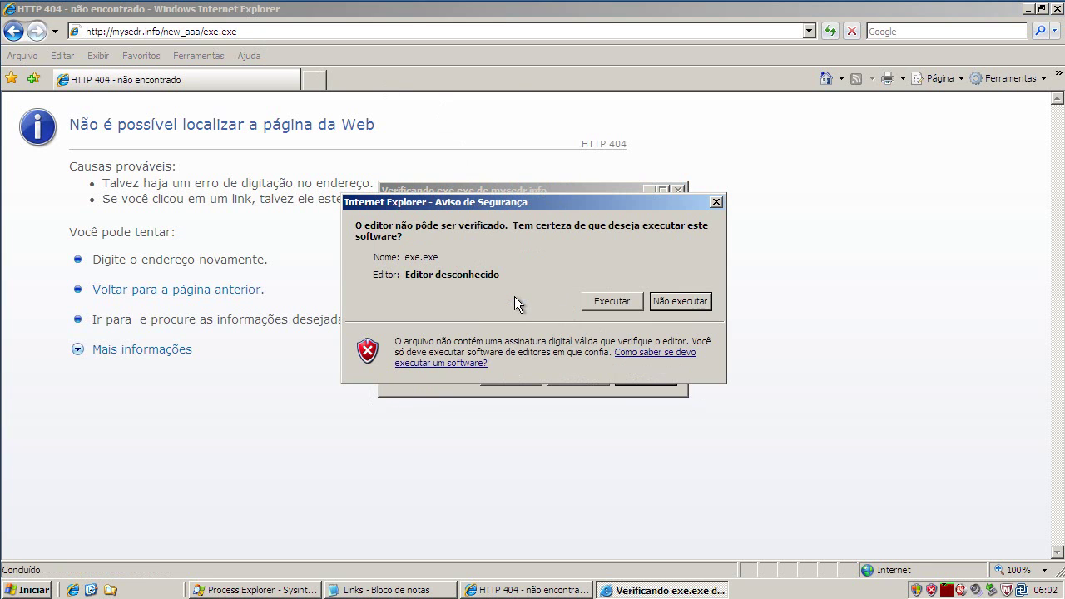
pyautogui.click(625, 298)
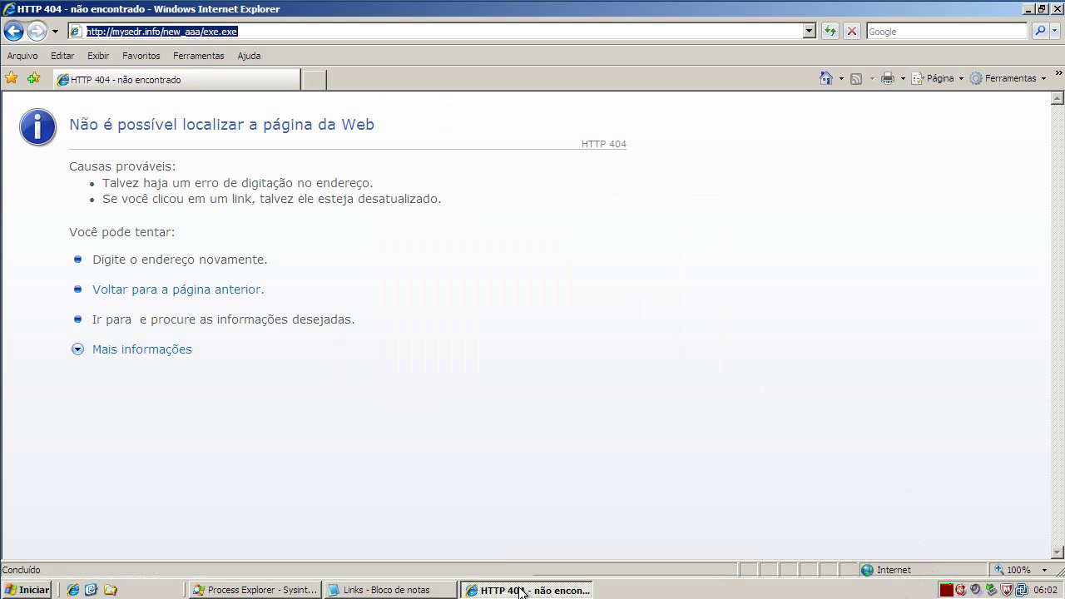
# Check the running processes in Process Explorer and dismiss the McAfee Trojan alert.
pyautogui.click(253, 590)
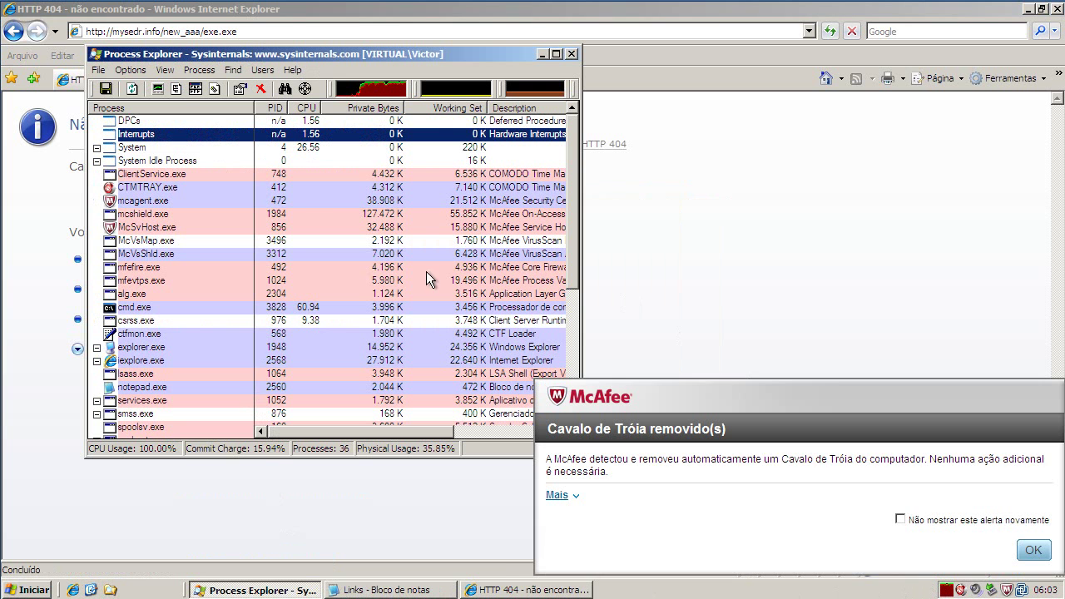
pyautogui.click(1033, 552)
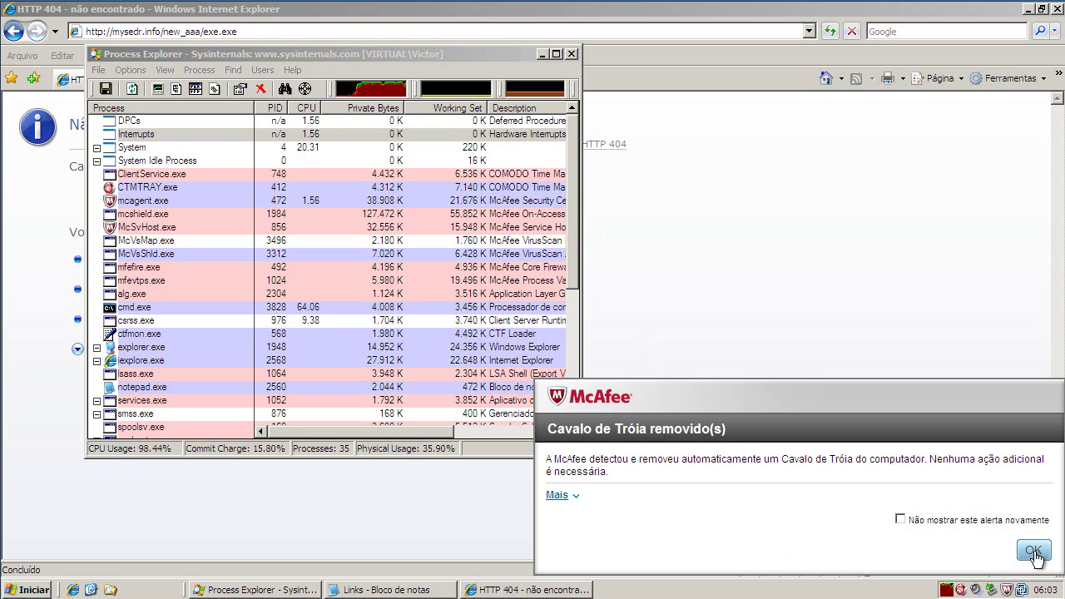
pyautogui.click(541, 54)
# Copy the link newkaksosat.info/PCDefenderSilentSetup.msi from the Links text file and load it in Internet Explorer.
pyautogui.click(363, 586)
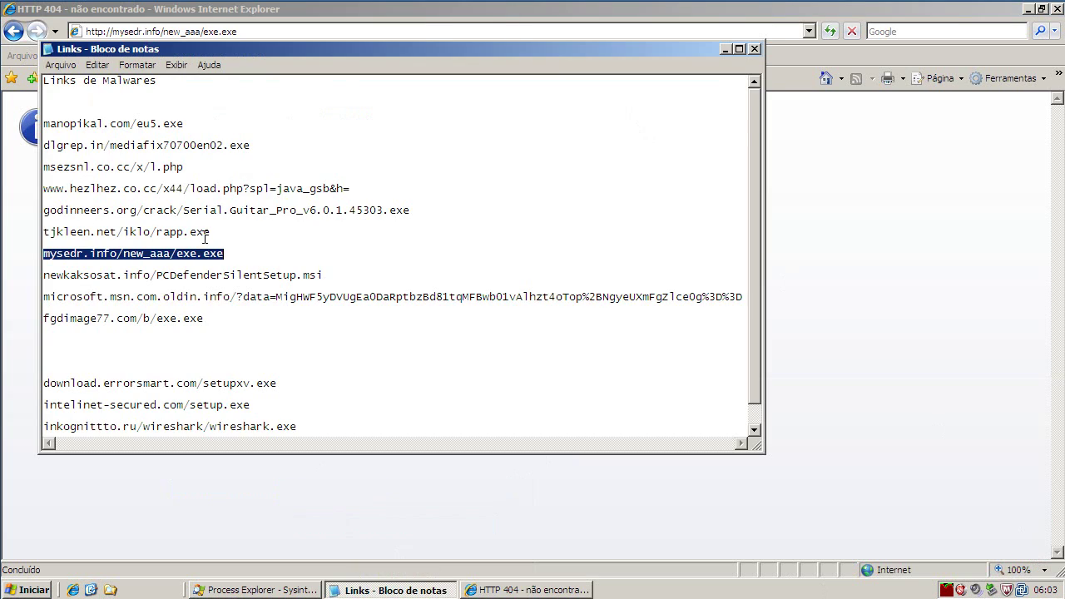
pyautogui.doubleClick(199, 275)
pyautogui.rightClick(199, 275)
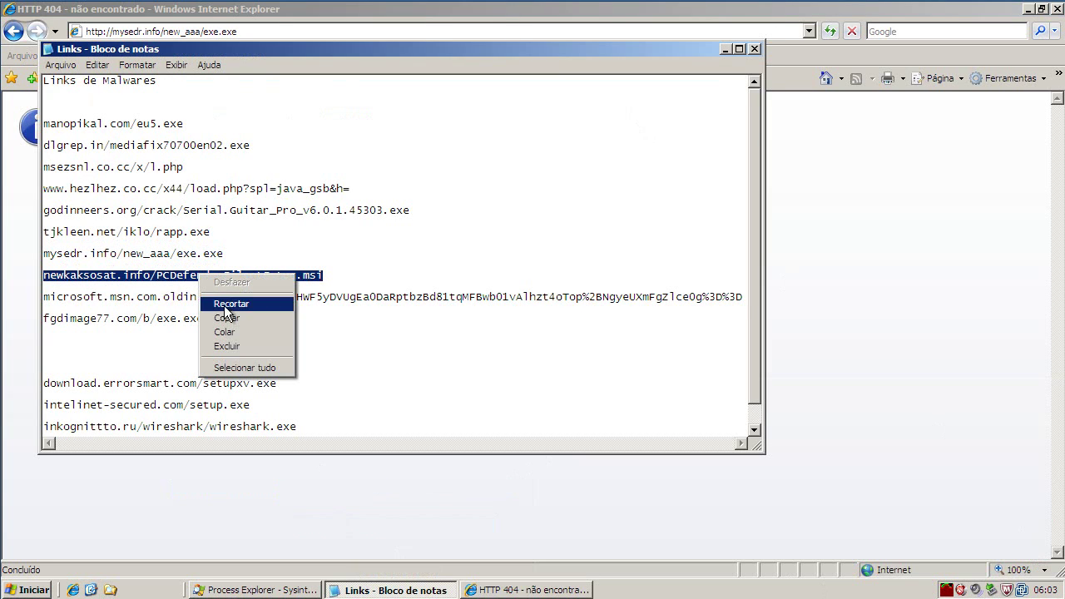
pyautogui.click(228, 320)
pyautogui.click(722, 49)
pyautogui.click(825, 78)
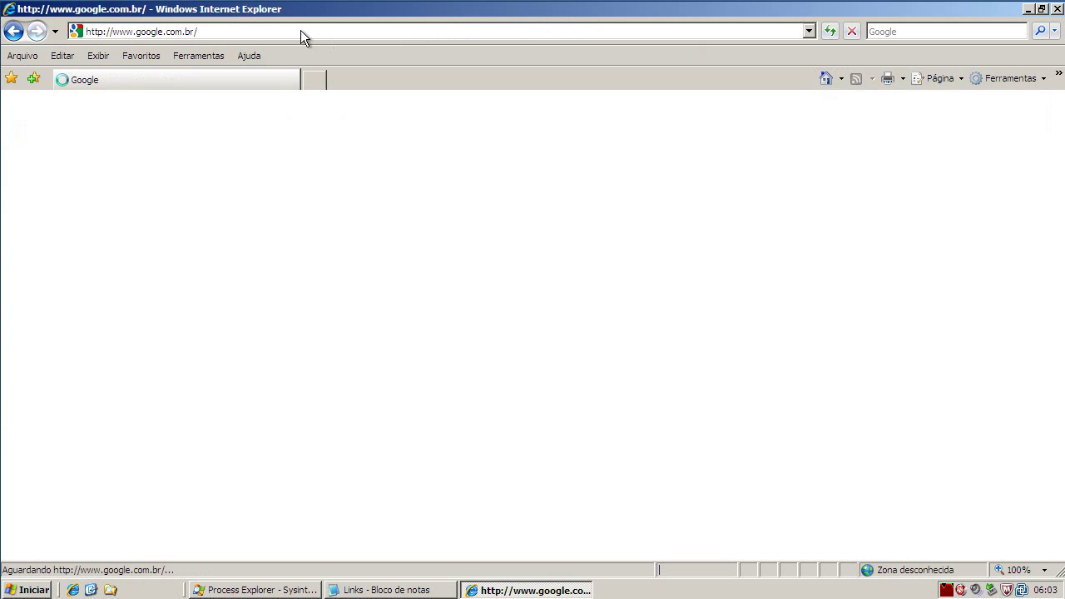
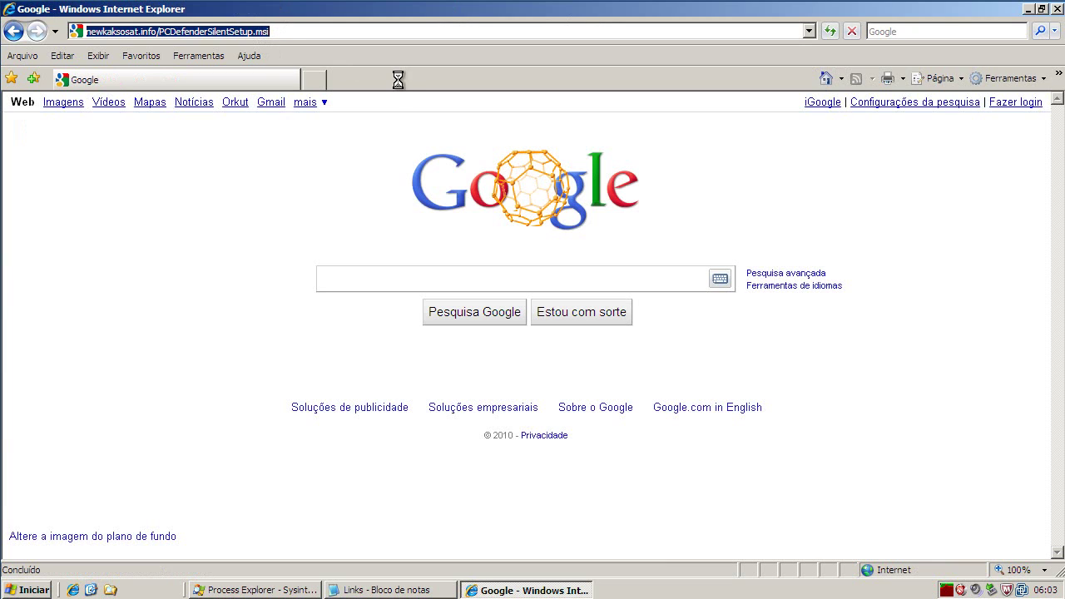
pyautogui.press('Return')
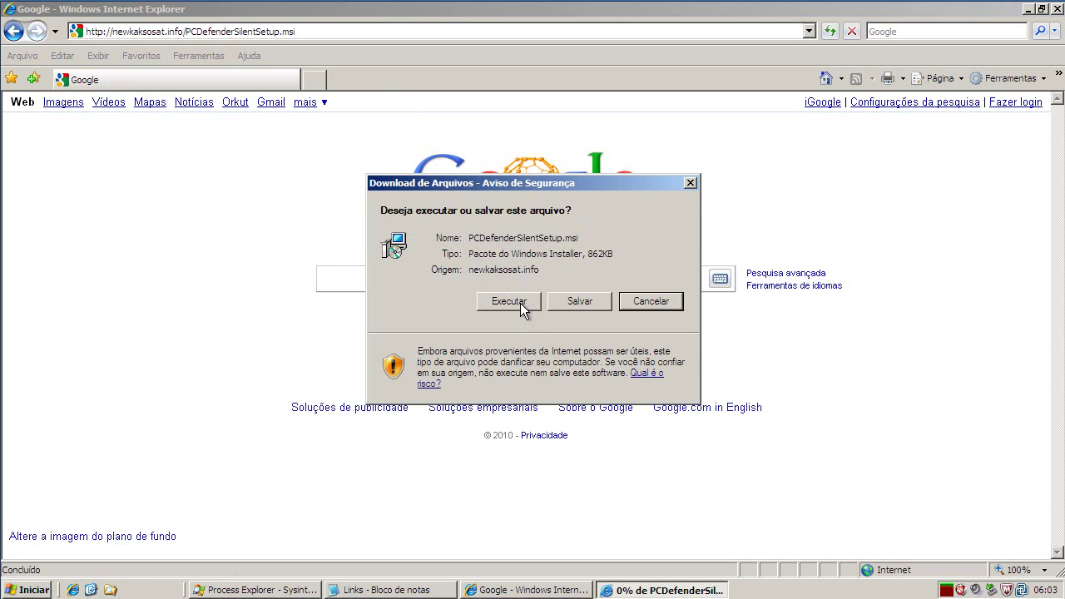
# Run the downloaded PCDefenderSilentSetup.msi despite the unverified publisher and bring its PC Defender installer window to the front.
pyautogui.click(522, 303)
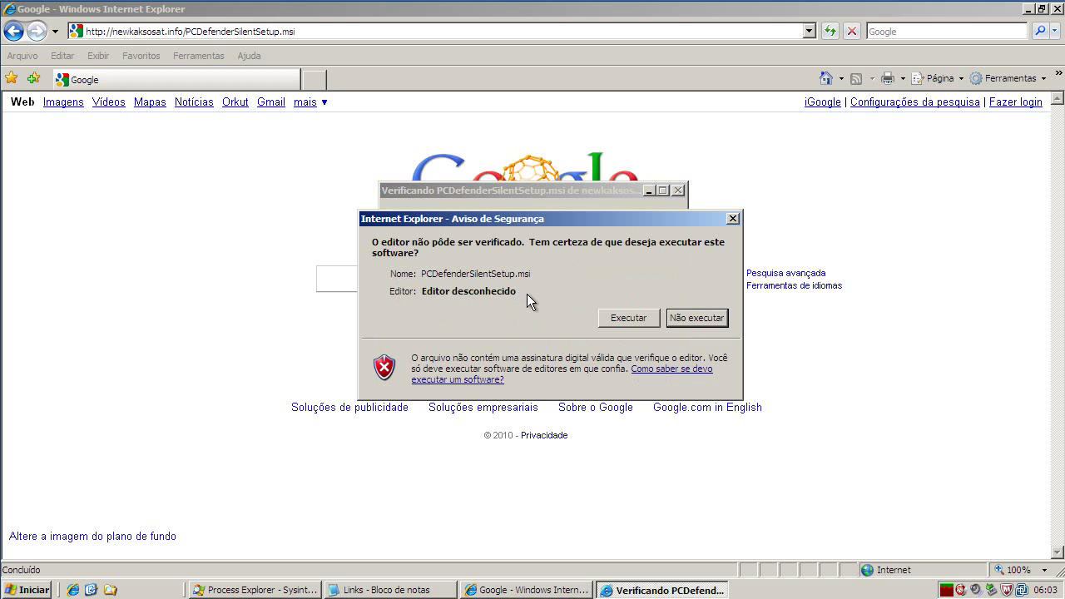
pyautogui.click(617, 314)
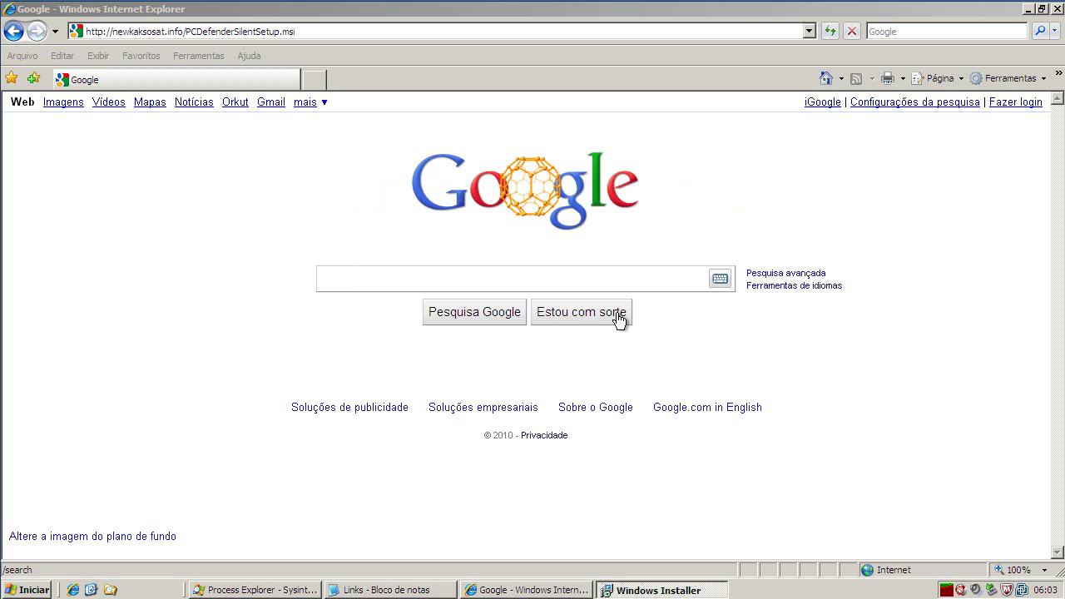
pyautogui.click(656, 591)
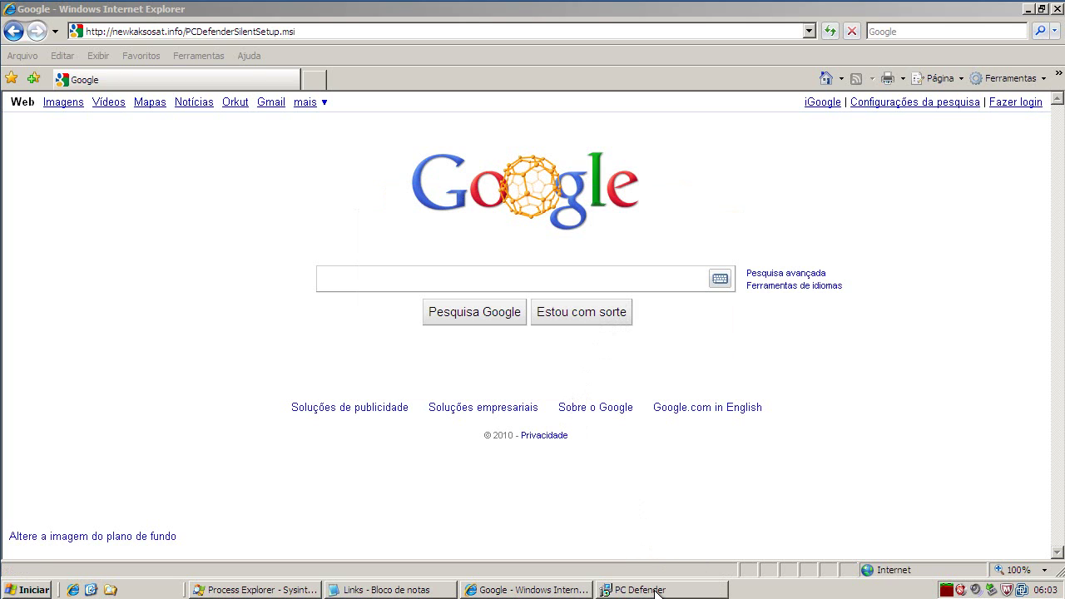
pyautogui.click(656, 592)
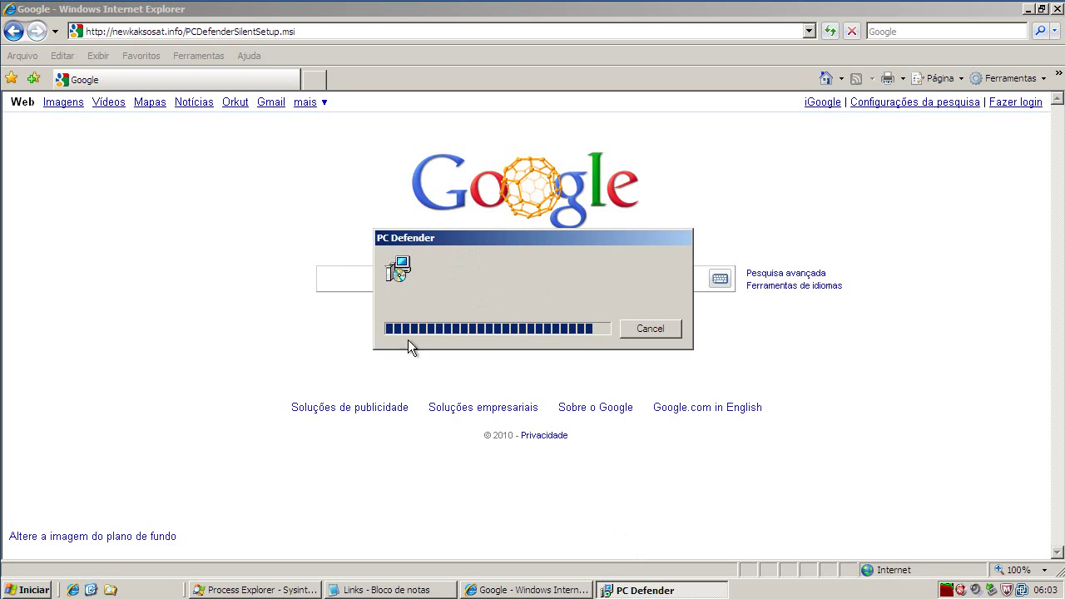
# Copy the microsoft.msn.com.oldin.info link from the Links text file and minimize the file.
pyautogui.click(369, 591)
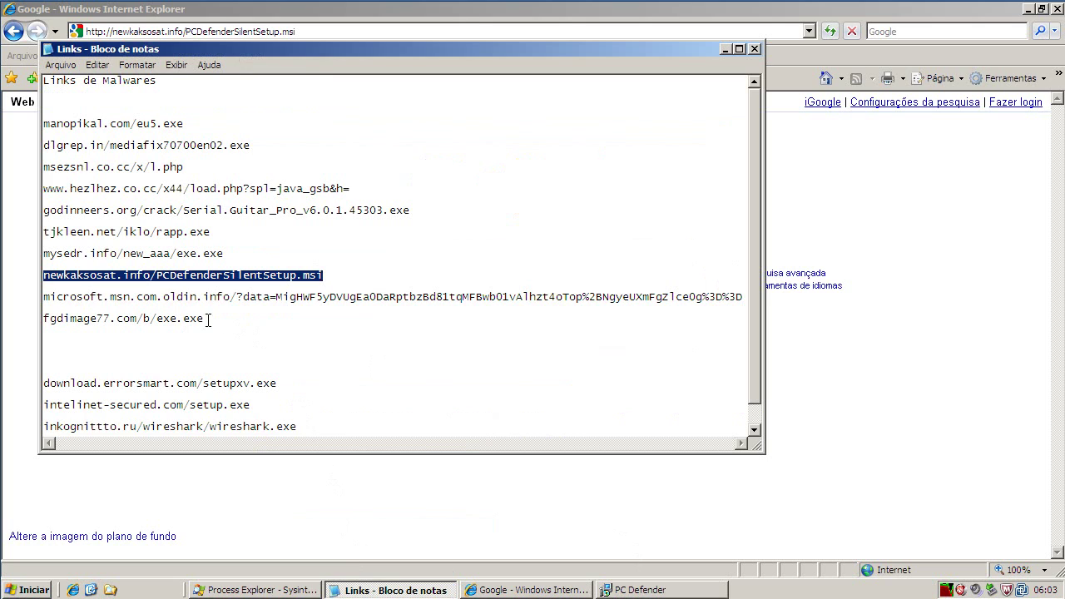
pyautogui.doubleClick(192, 298)
pyautogui.rightClick(193, 300)
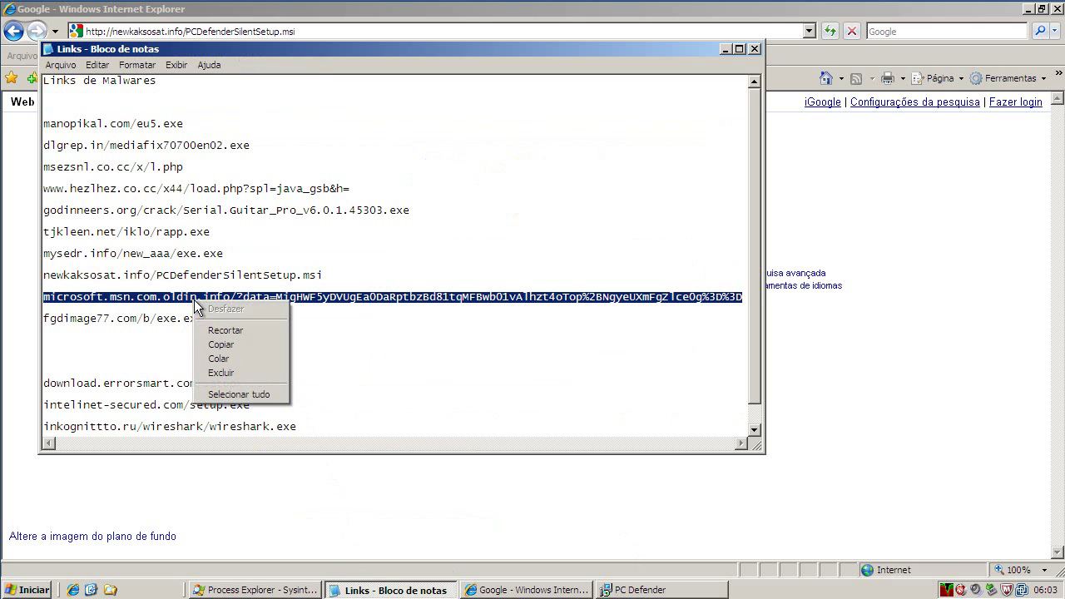
pyautogui.click(230, 343)
pyautogui.click(723, 50)
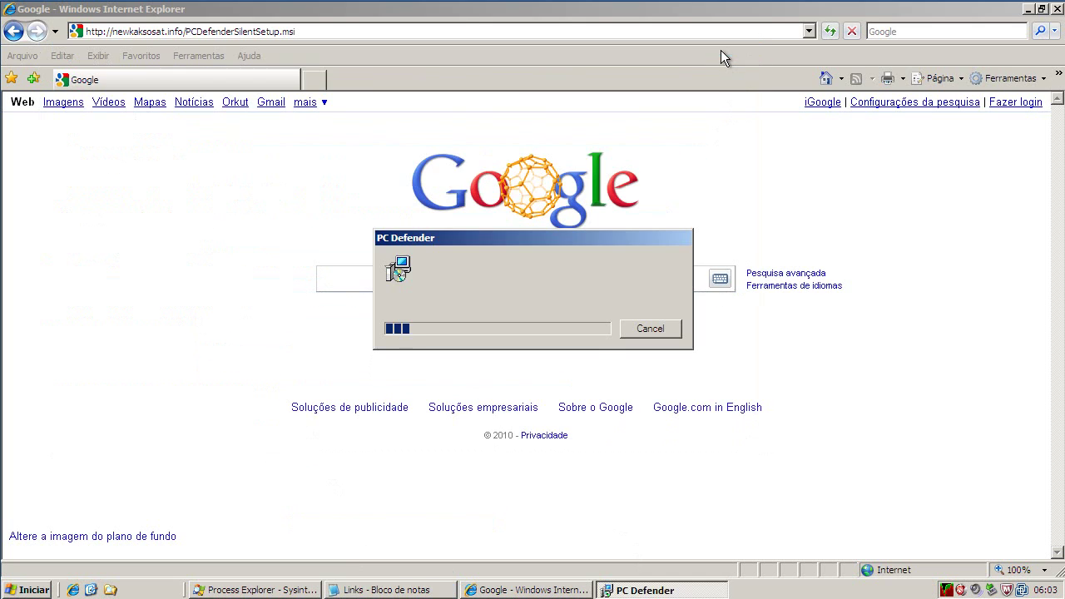
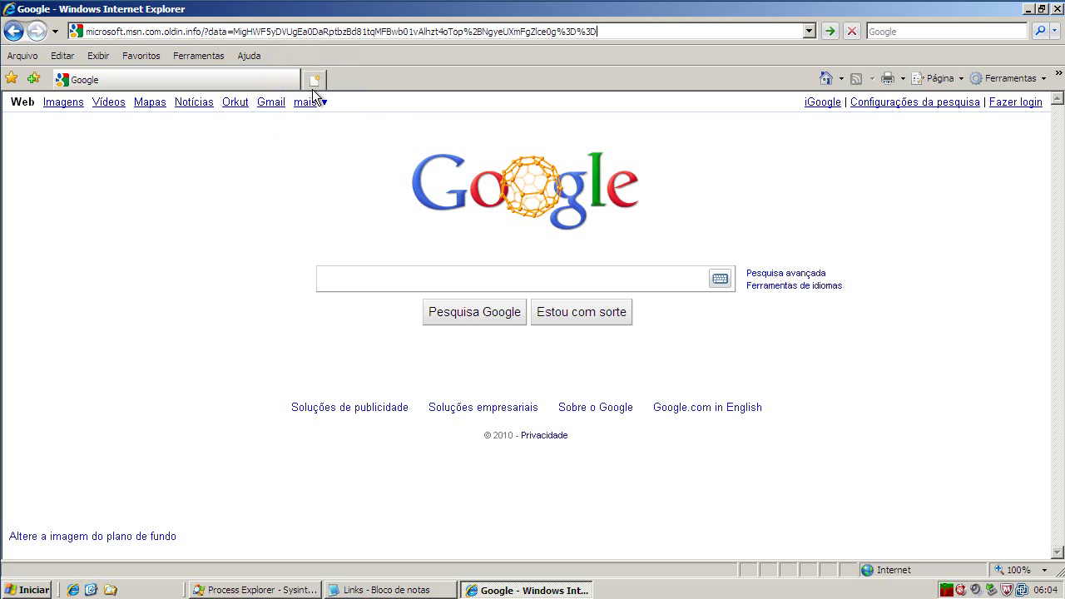
# Load the microsoft.msn.com.oldin.info link in Internet Explorer and dismiss the McAfee blocked-script alerts.
pyautogui.click(312, 80)
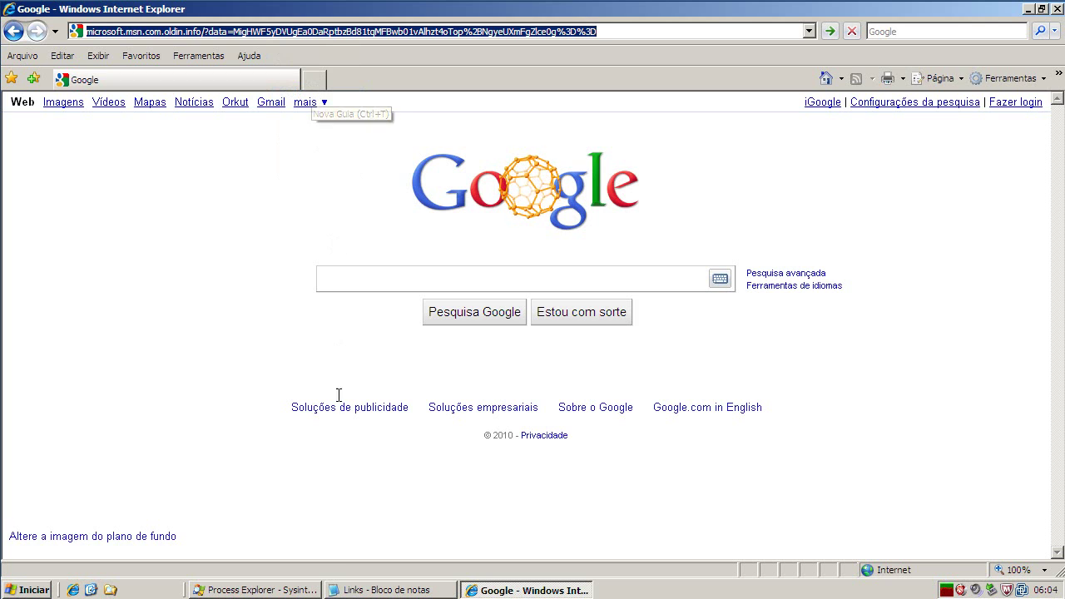
pyautogui.press('Return')
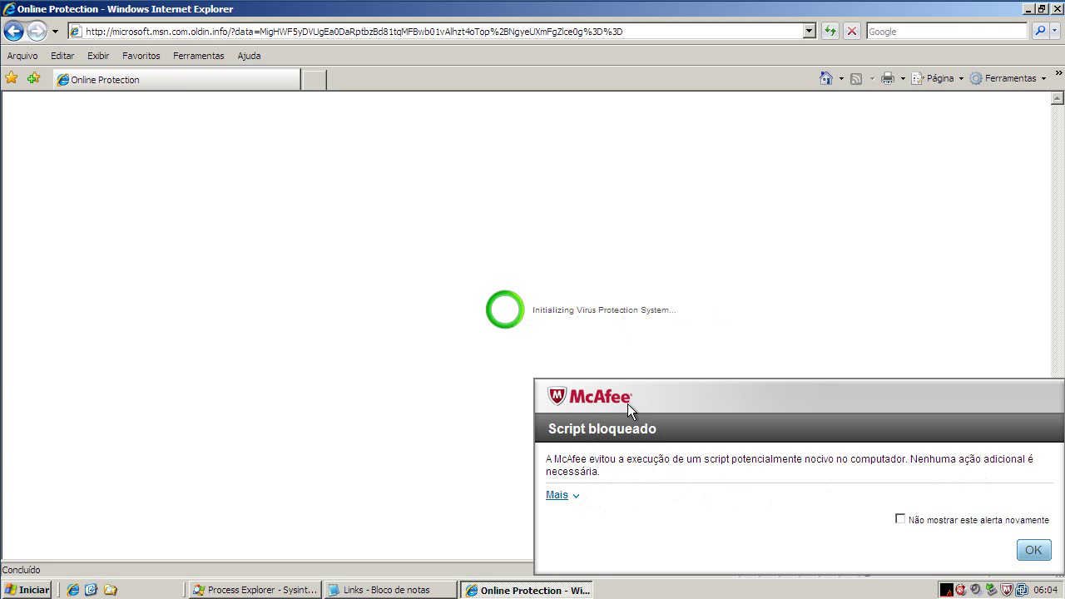
pyautogui.click(1032, 550)
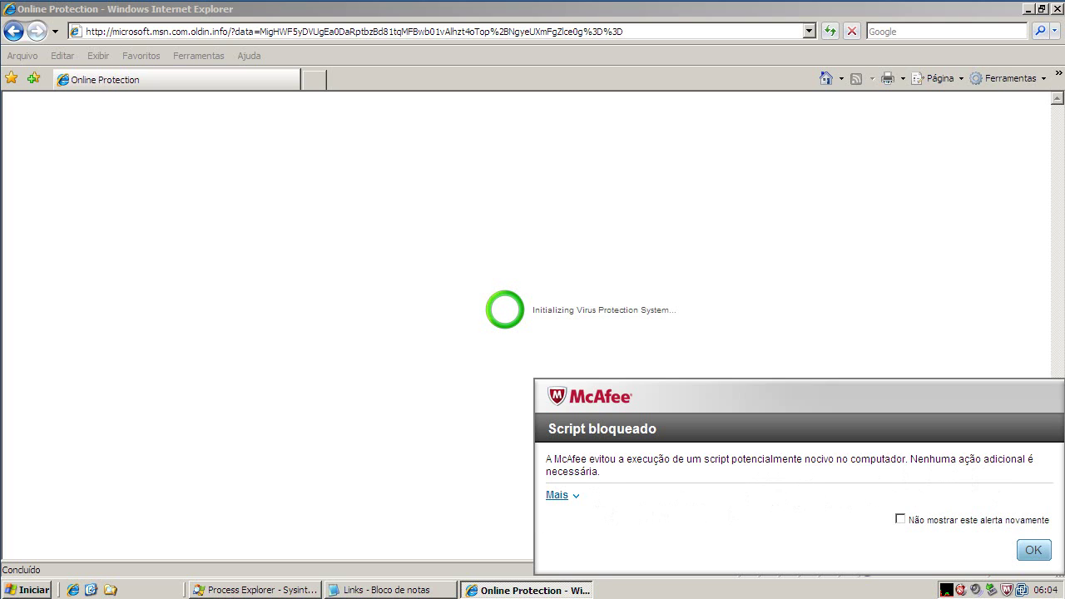
pyautogui.click(1034, 551)
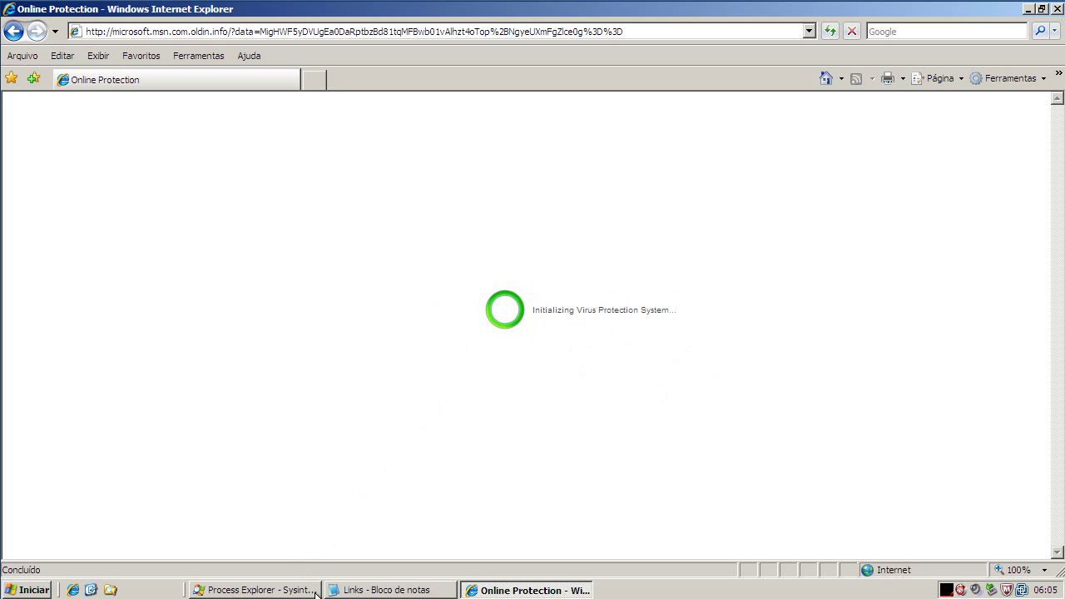
# Copy the link fgdimage77.com/b/exe.exe from the Links text file and load it in Internet Explorer.
pyautogui.click(343, 590)
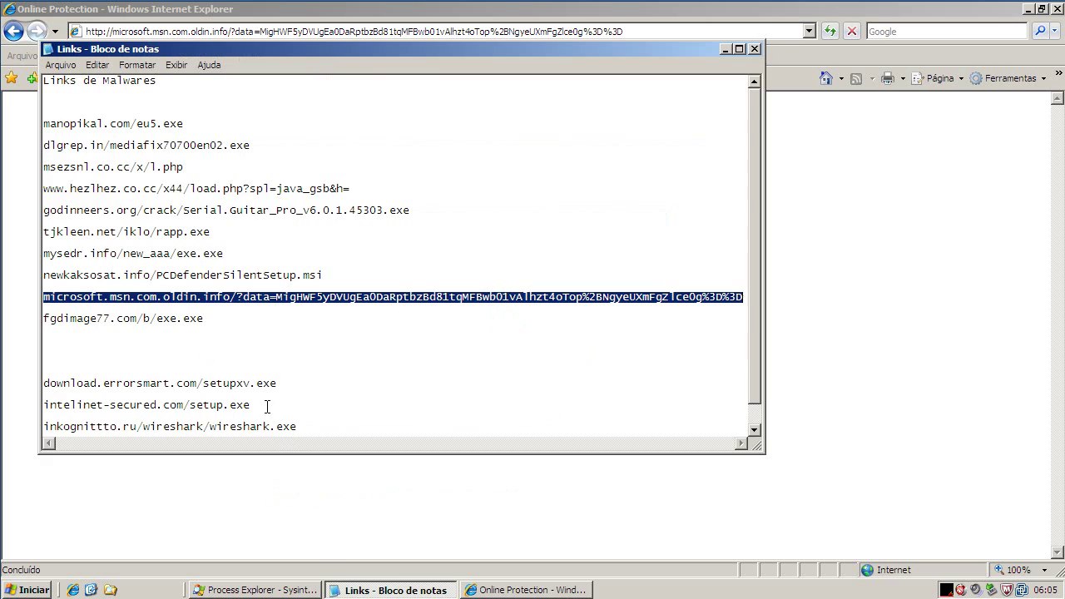
pyautogui.doubleClick(131, 319)
pyautogui.rightClick(133, 321)
pyautogui.click(158, 365)
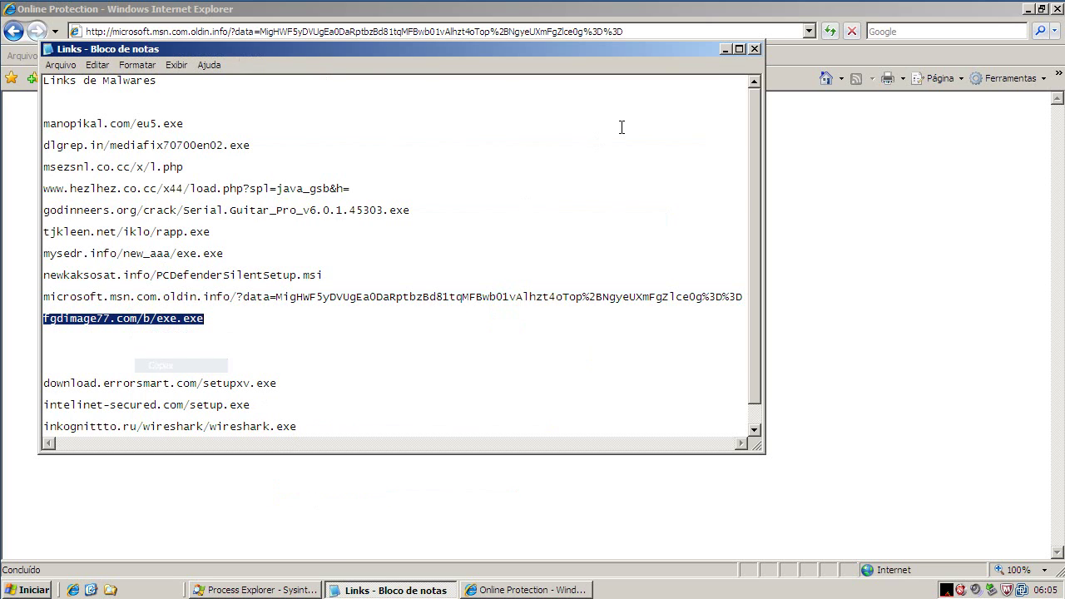
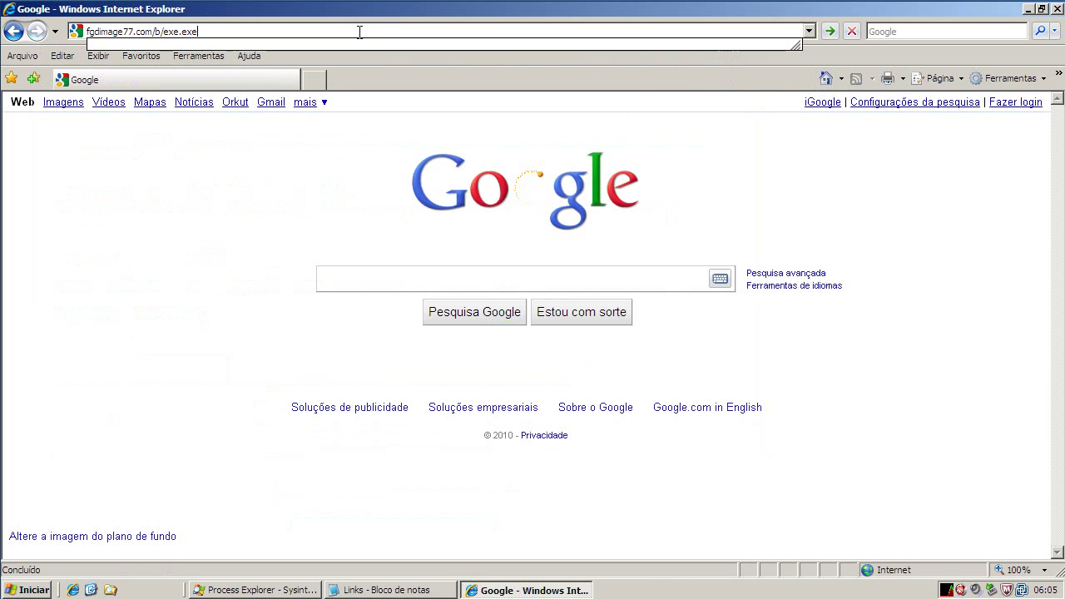
pyautogui.click(360, 31)
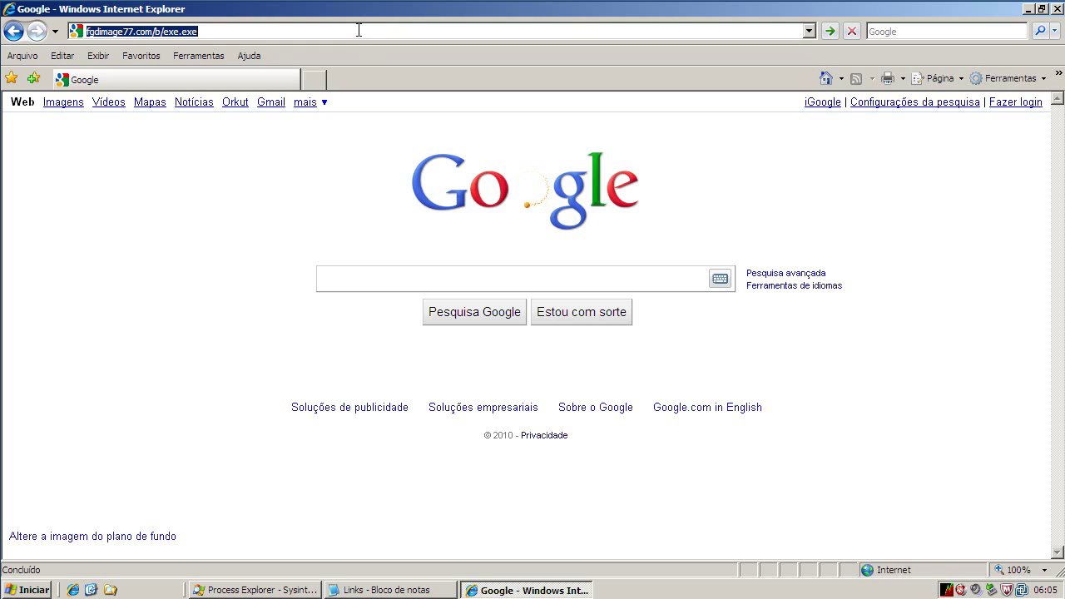
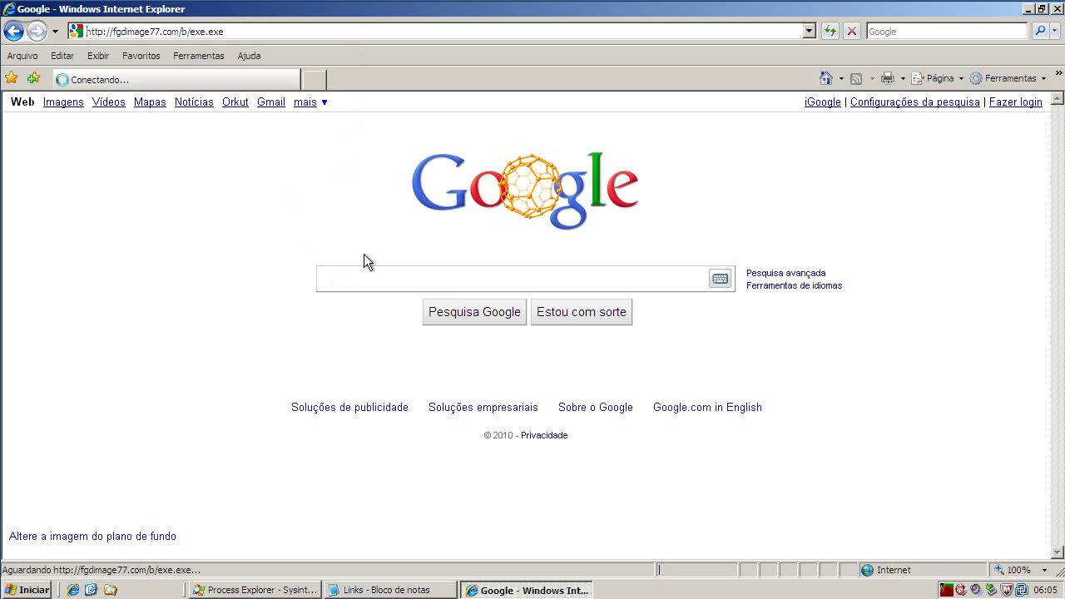
# Run the exe.exe downloaded from fgdimage77.com and check the running processes in Process Explorer.
pyautogui.click(491, 301)
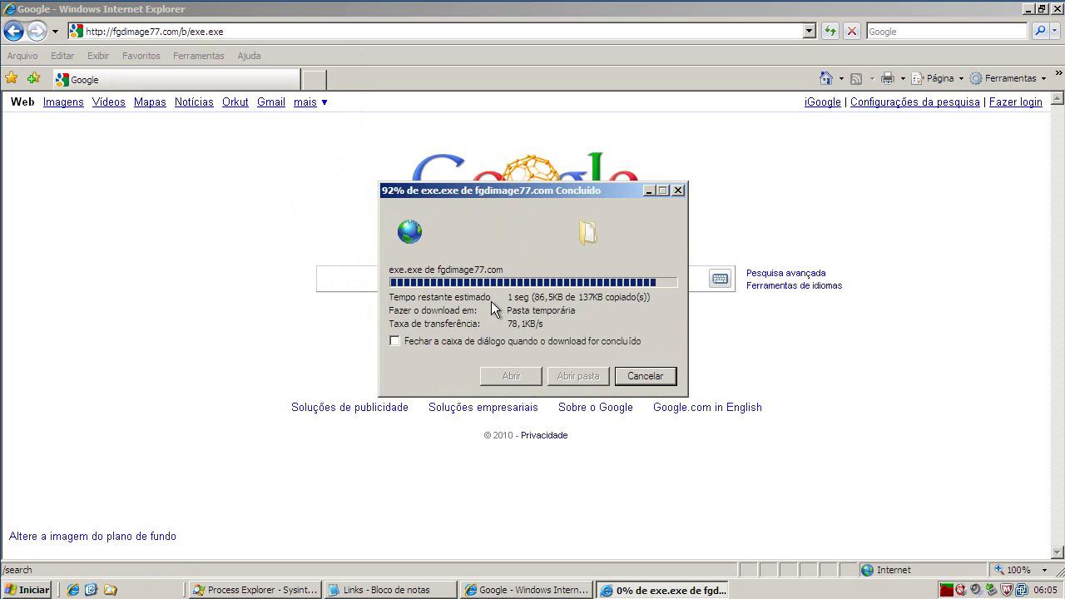
pyautogui.click(602, 293)
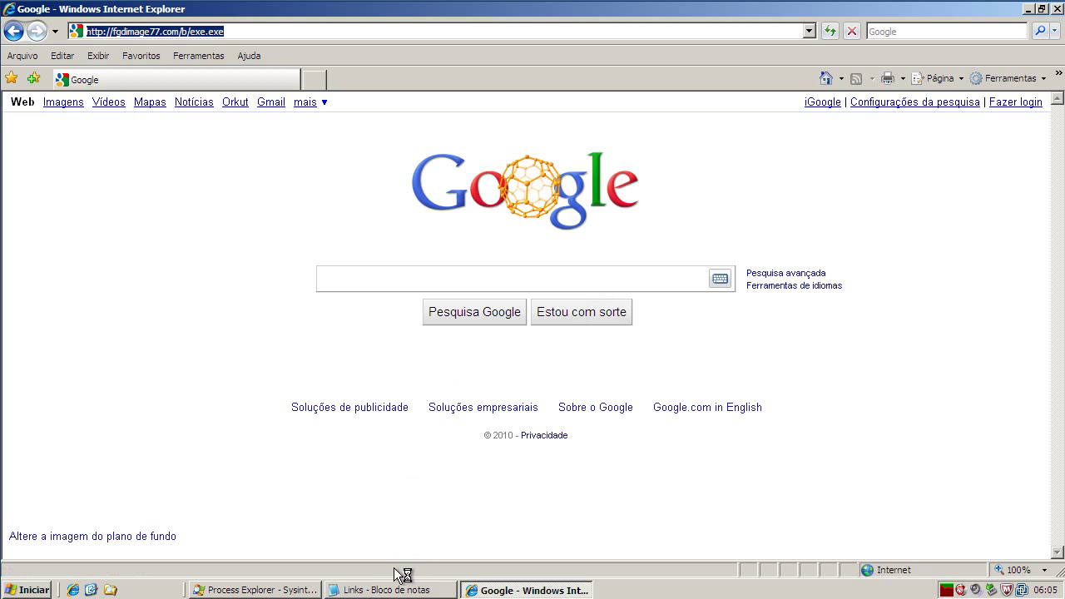
pyautogui.click(293, 591)
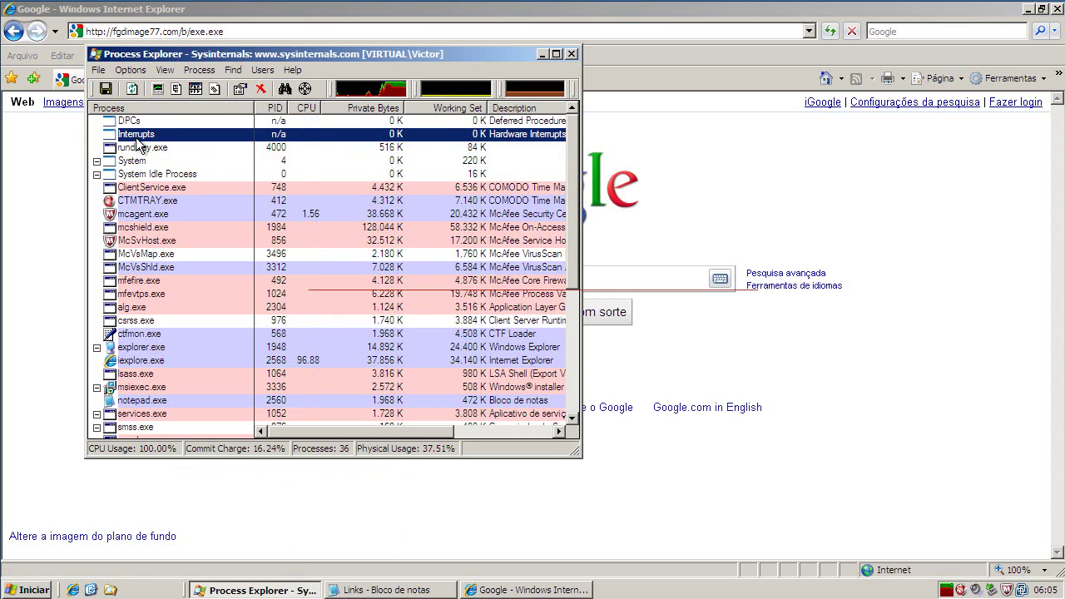
pyautogui.click(540, 54)
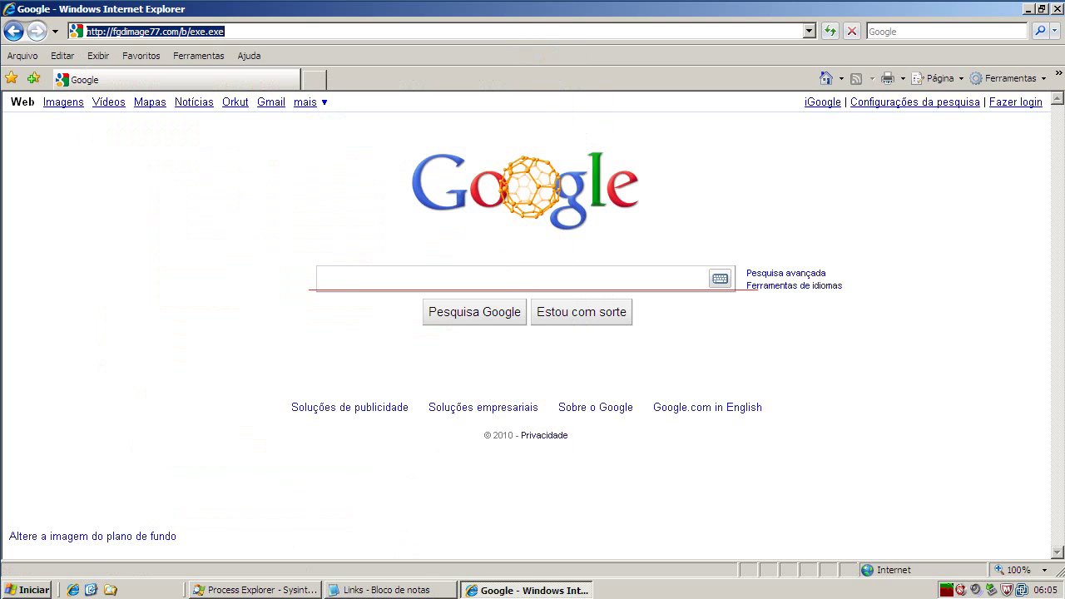
# Copy the link download.errorsmart.com/setupxv.exe from the Links text file.
pyautogui.click(391, 590)
pyautogui.doubleClick(194, 383)
pyautogui.hotkey('shift', 'End')
pyautogui.rightClick(208, 381)
pyautogui.click(248, 422)
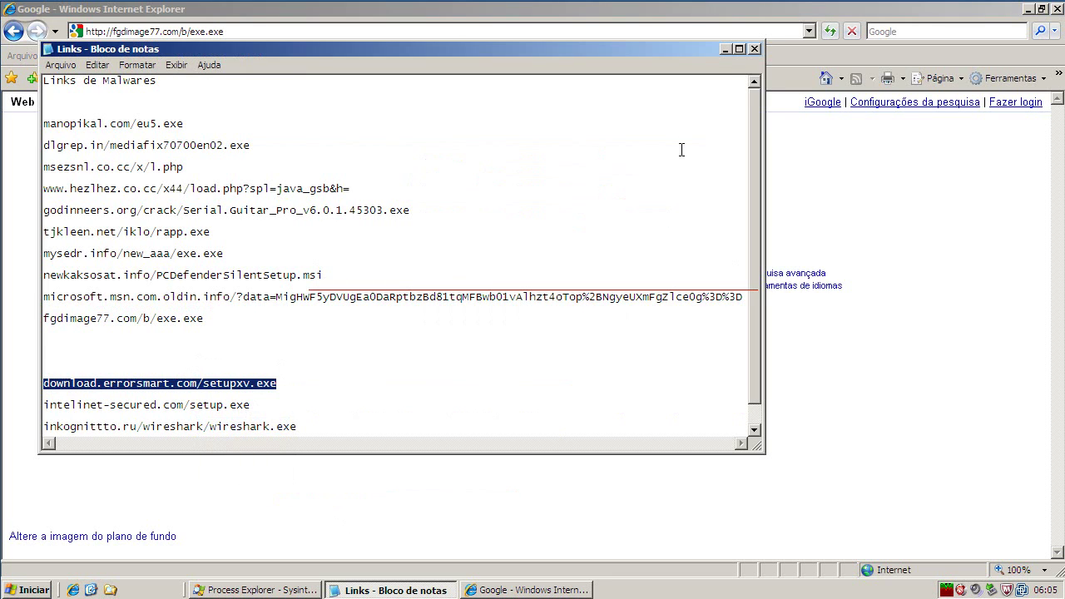
# Load download.errorsmart.com/setupxv.exe in Internet Explorer and postpone the restart requested by McAfee.
pyautogui.click(725, 48)
pyautogui.click(297, 25)
pyautogui.moveTo(297, 26); pyautogui.dragTo(161, 31)
pyautogui.hotkey('ctrl', 'a')
pyautogui.hotkey('ctrl', 'v')
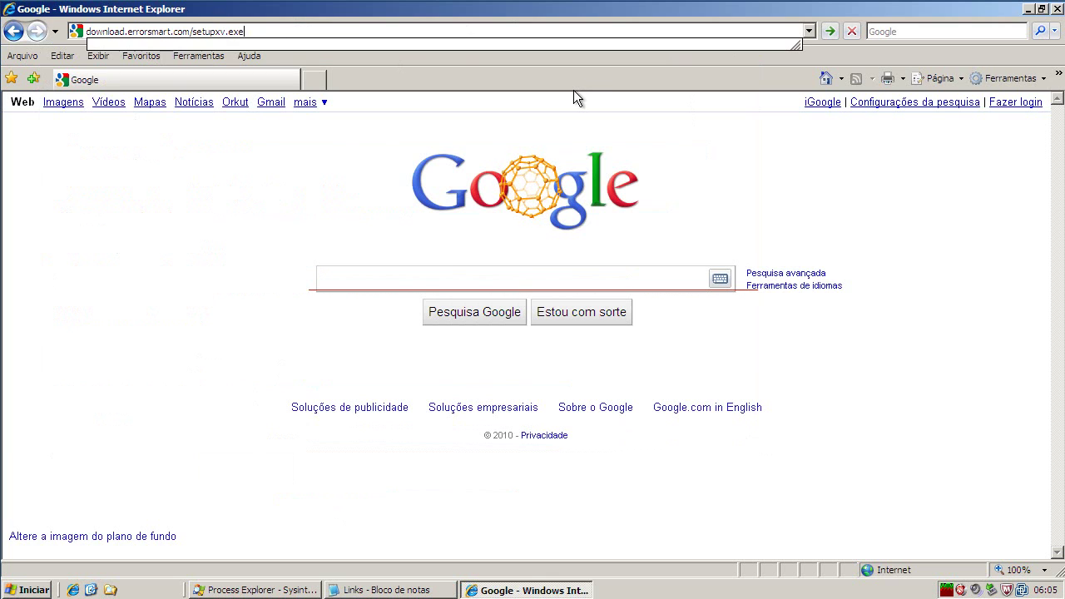
pyautogui.press('Return')
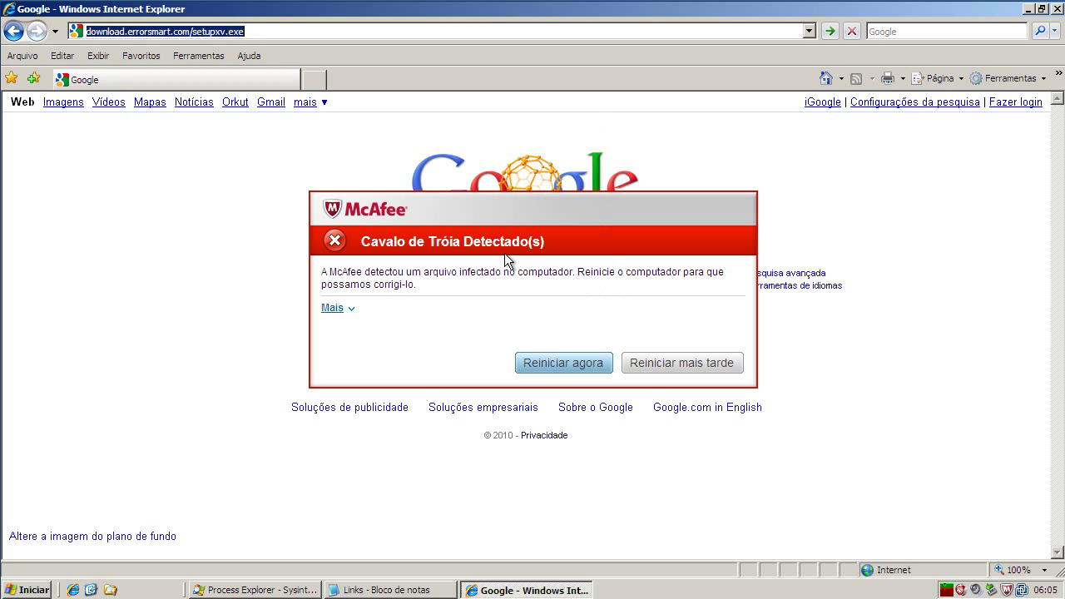
pyautogui.press('Return')
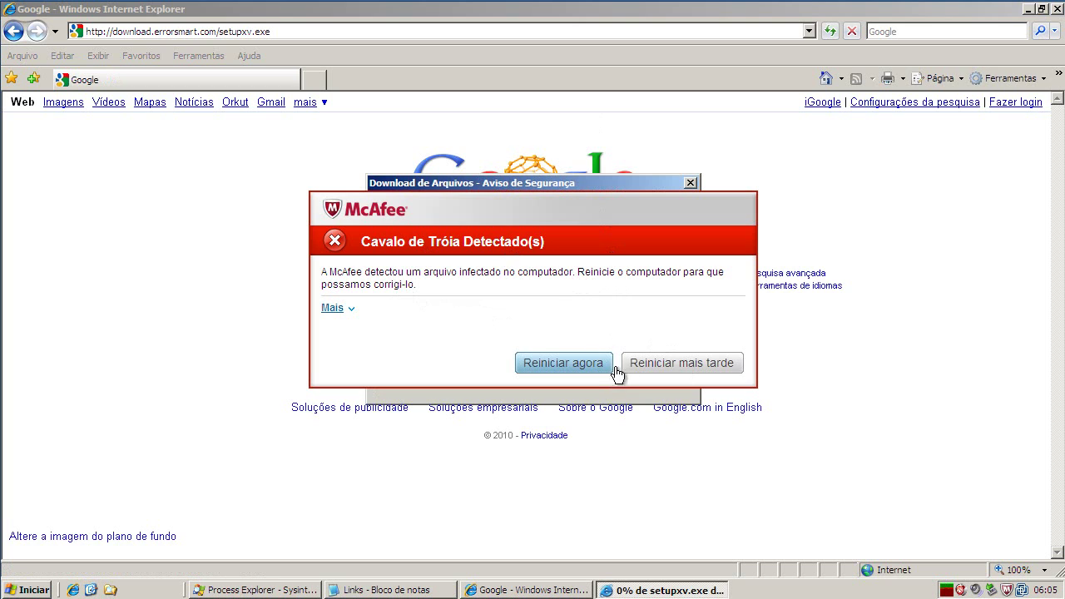
pyautogui.click(681, 364)
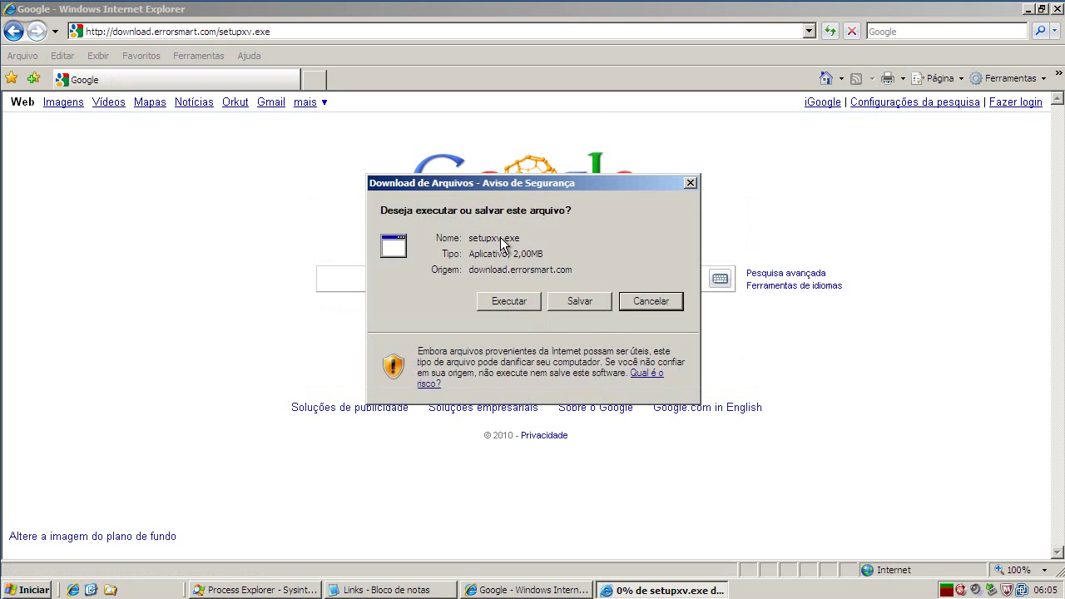
# Run setupxv.exe from download.errorsmart.com and bring its extracting installer to the front.
pyautogui.click(508, 300)
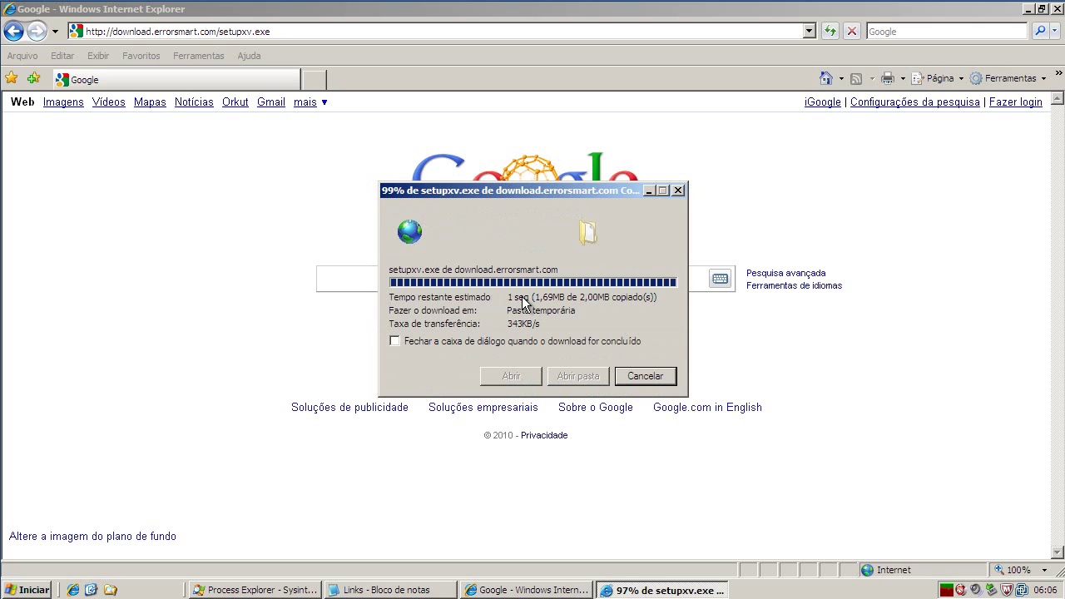
pyautogui.click(585, 282)
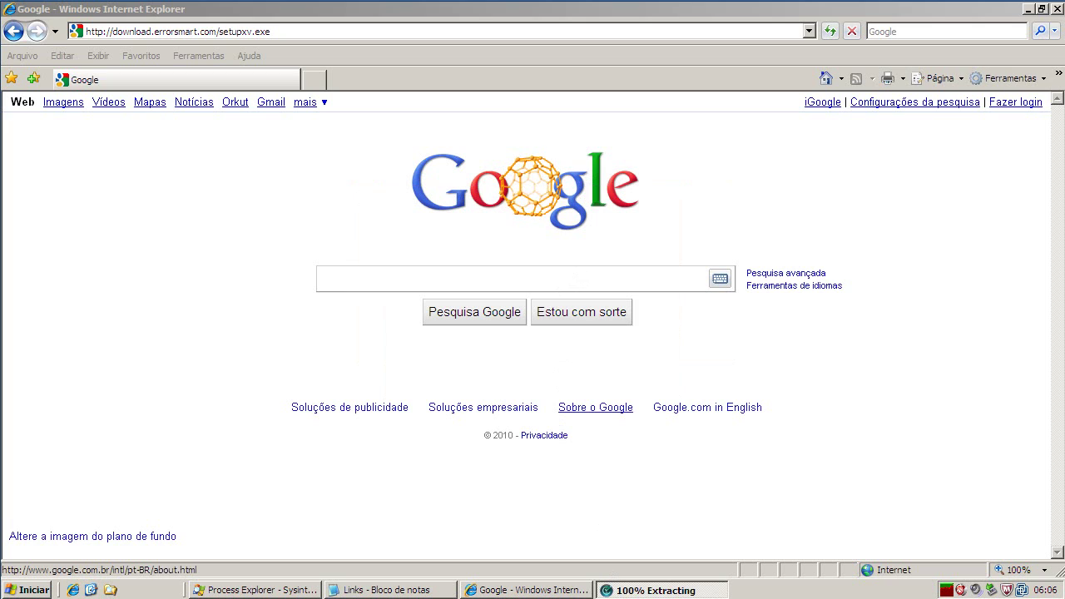
pyautogui.click(631, 591)
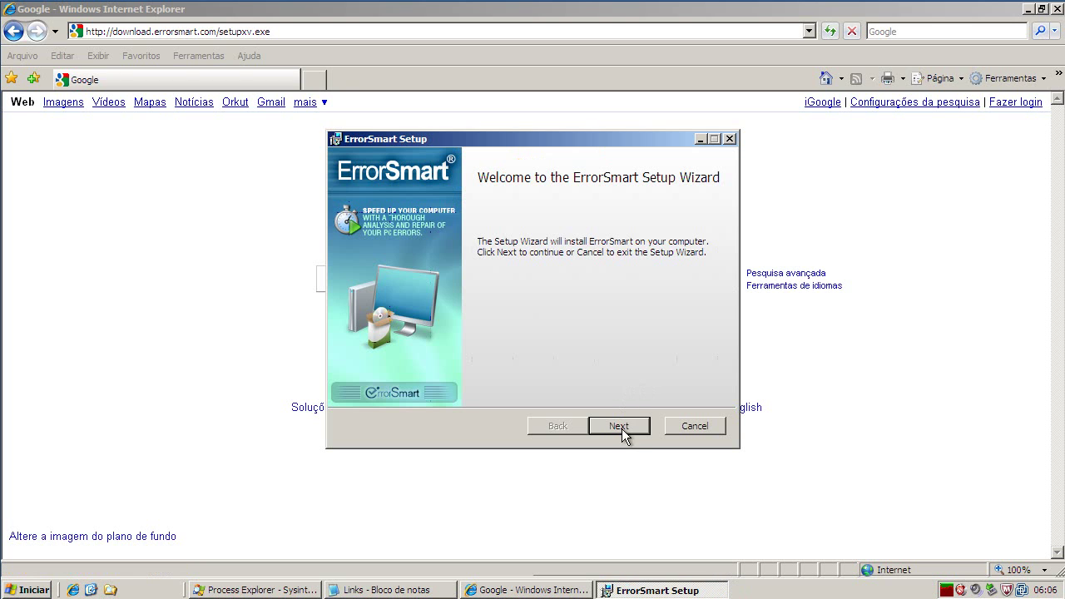
# Install ErrorSmart with its license terms accepted, and try to launch it when the setup wizard finishes.
pyautogui.click(619, 426)
pyautogui.click(384, 388)
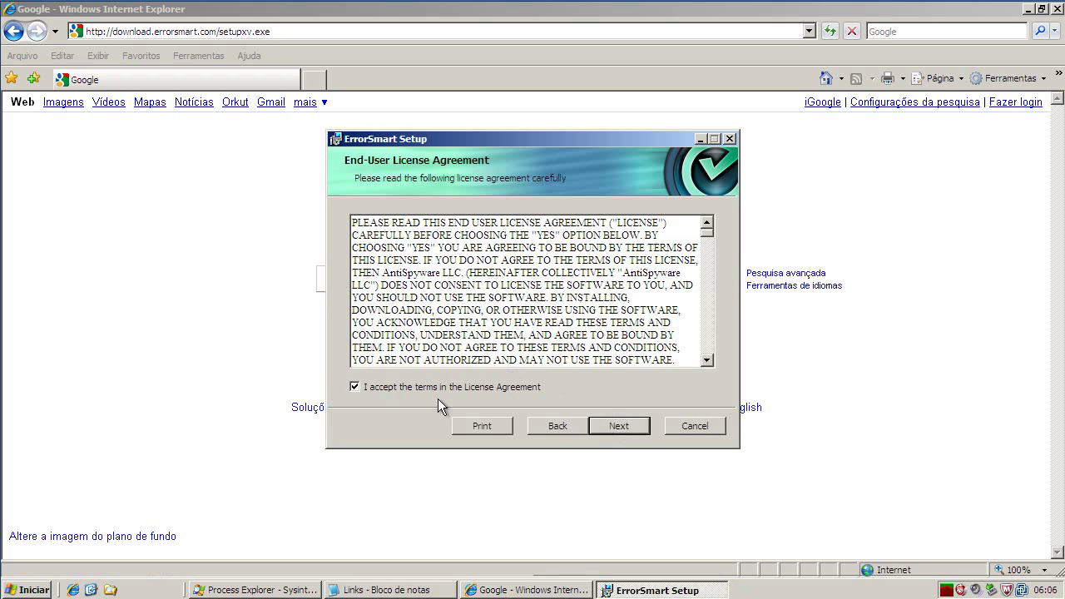
pyautogui.click(620, 428)
pyautogui.click(620, 427)
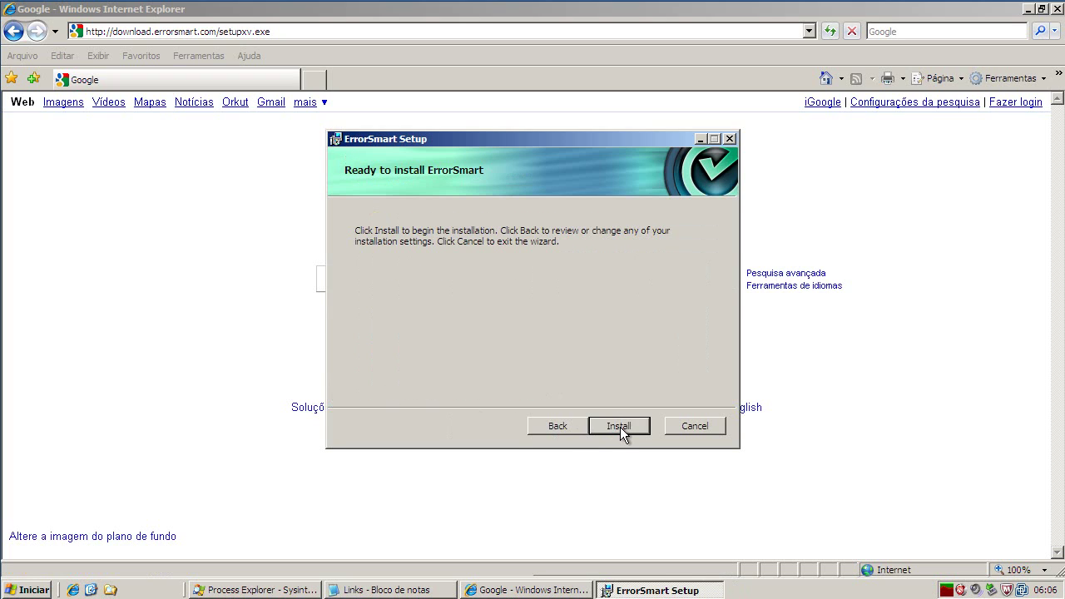
pyautogui.click(619, 427)
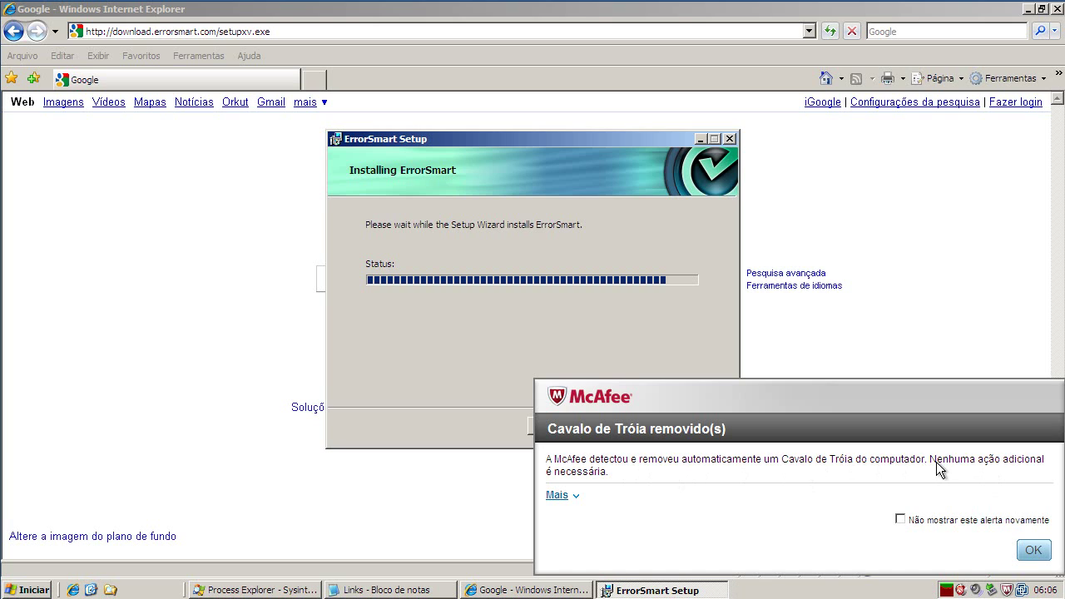
pyautogui.click(1035, 552)
pyautogui.click(1034, 552)
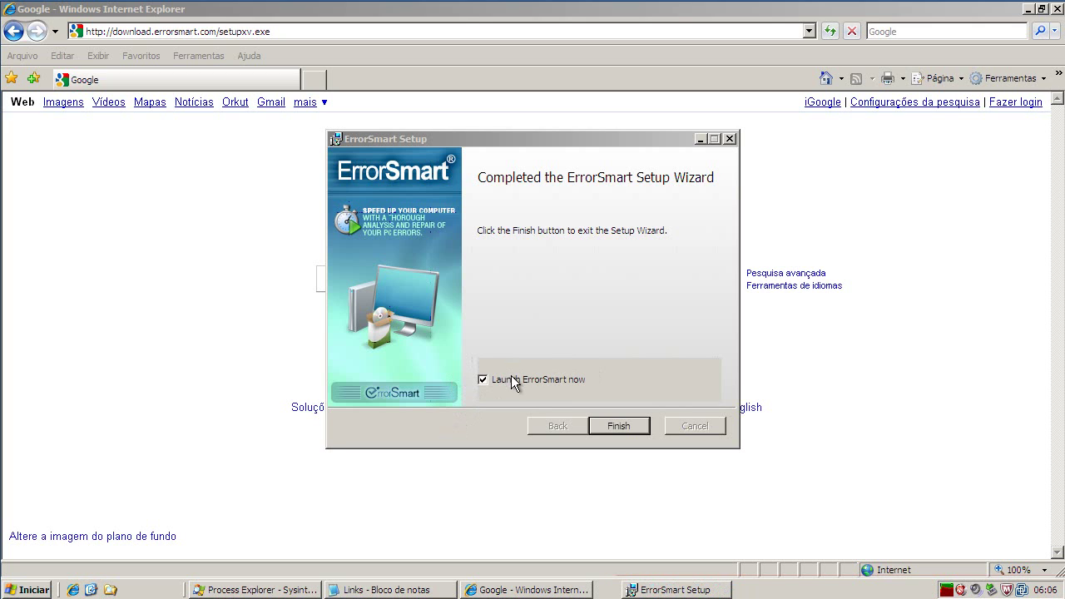
pyautogui.click(636, 427)
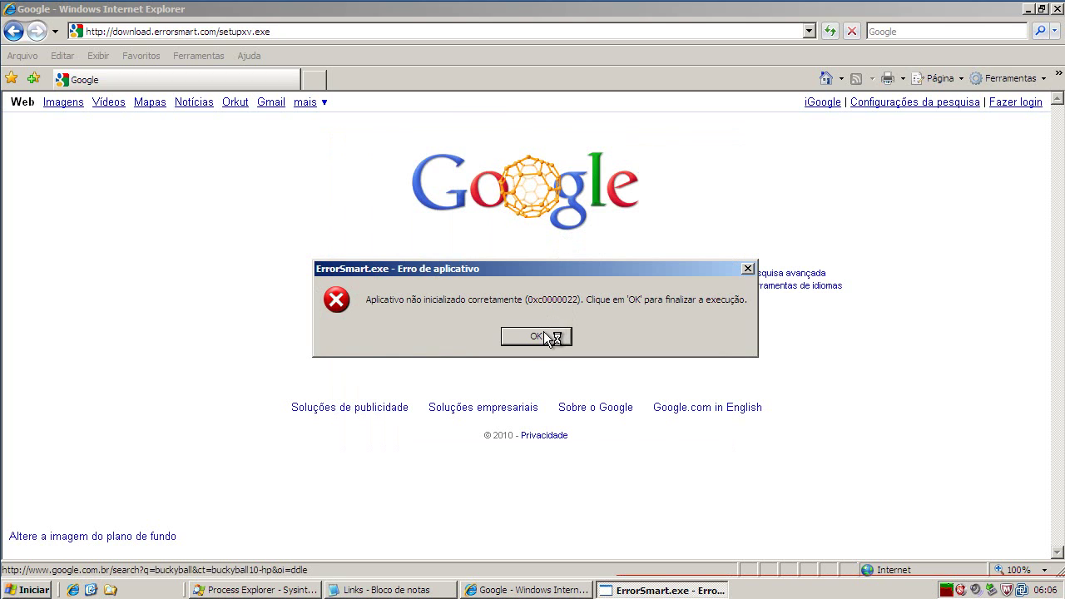
pyautogui.click(546, 336)
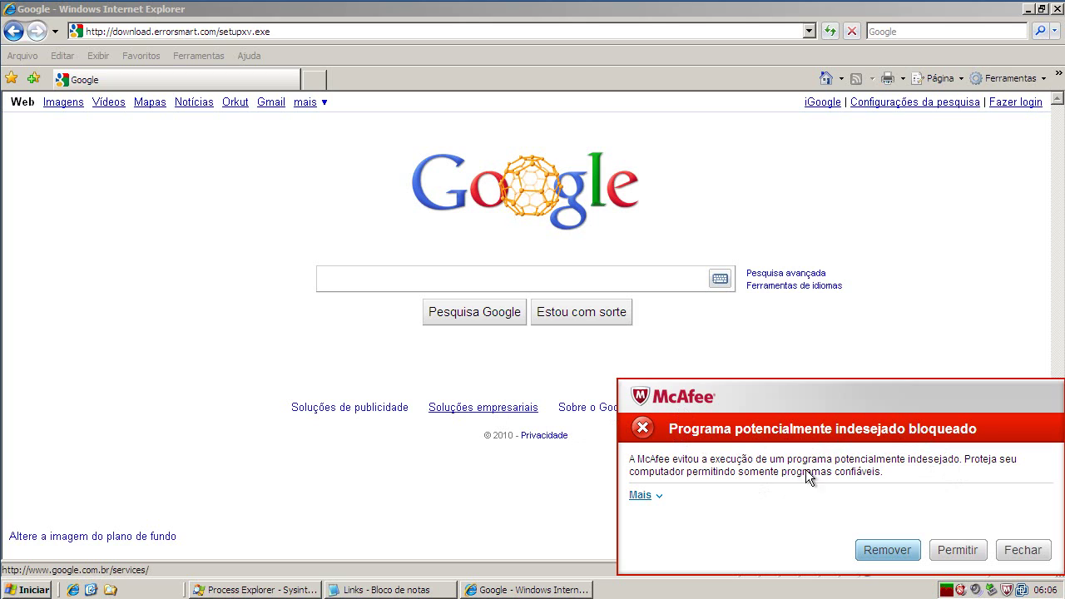
# Have McAfee remove the blocked potentially unwanted program and check the running processes in Process Explorer.
pyautogui.click(887, 553)
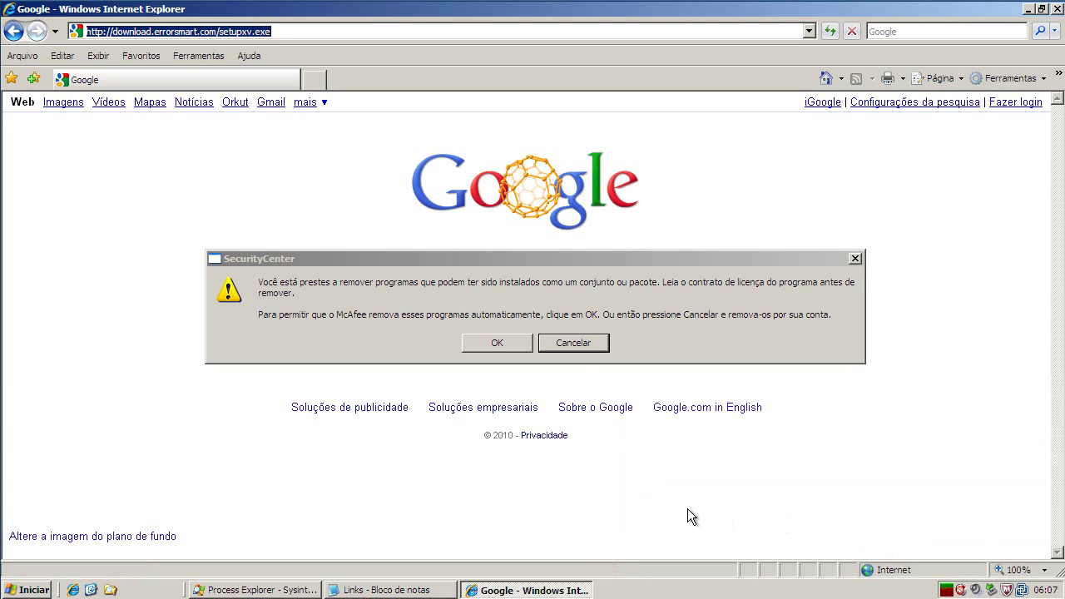
pyautogui.click(511, 344)
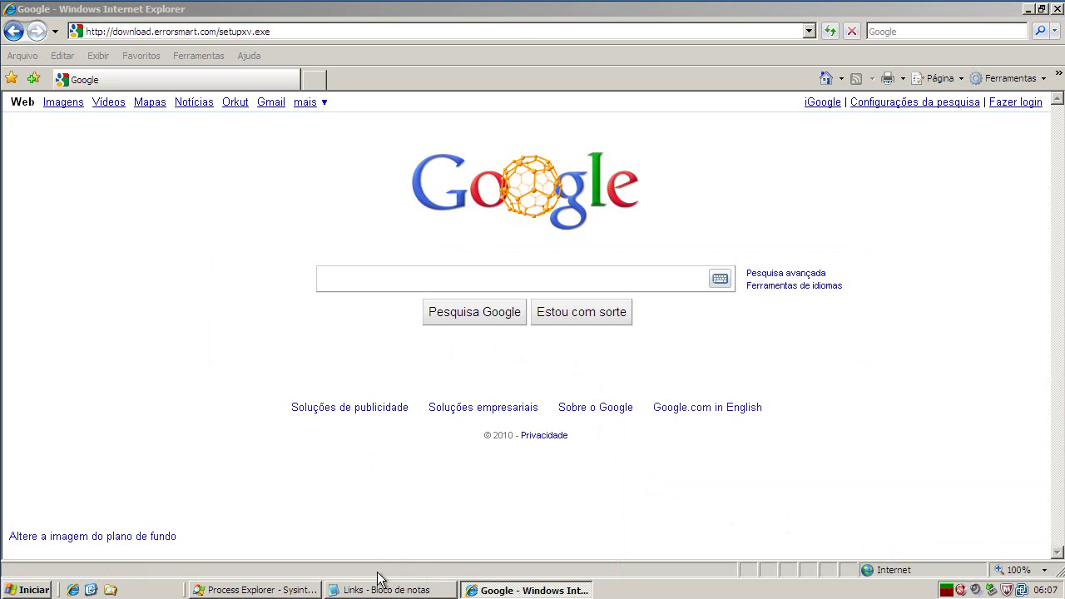
pyautogui.click(308, 589)
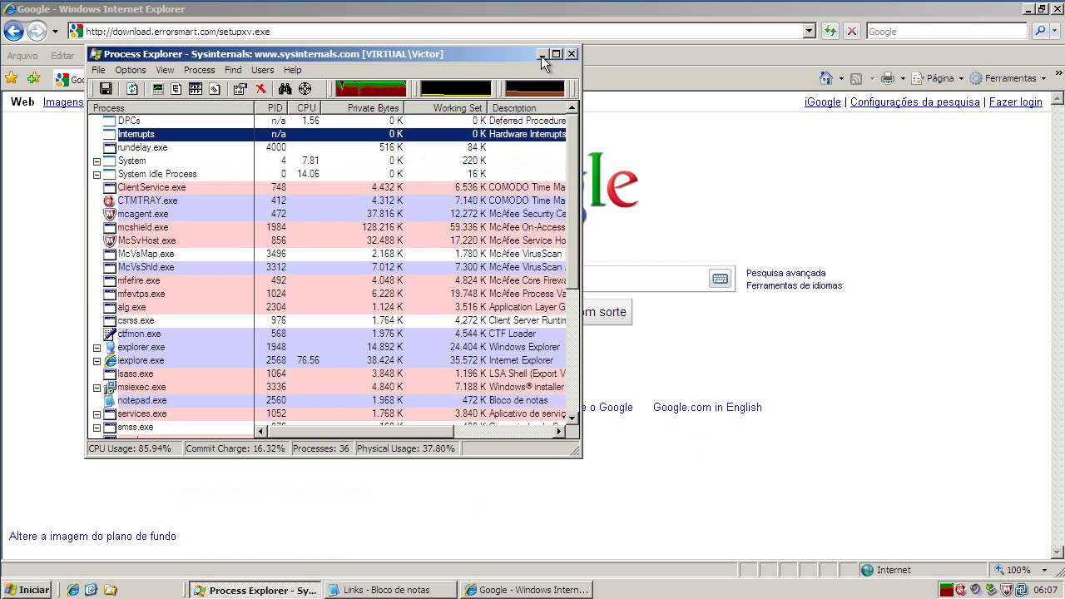
pyautogui.click(541, 54)
# Copy the link intelinet-secured.com/setup.exe from the Links text file and load it in Internet Explorer.
pyautogui.click(379, 589)
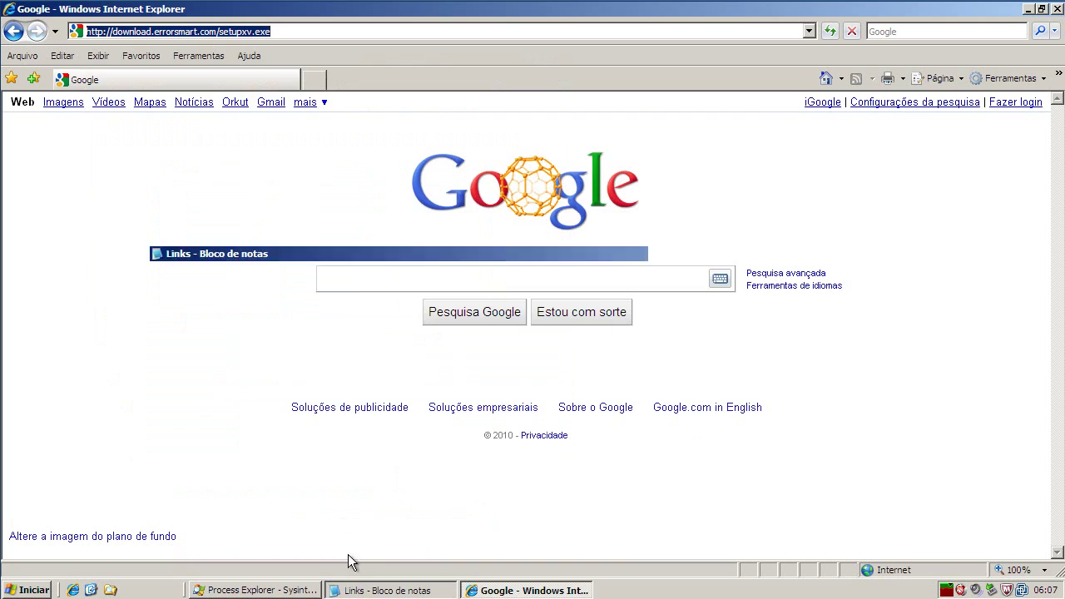
pyautogui.press('Down')
pyautogui.hotkey('shift', 'Home')
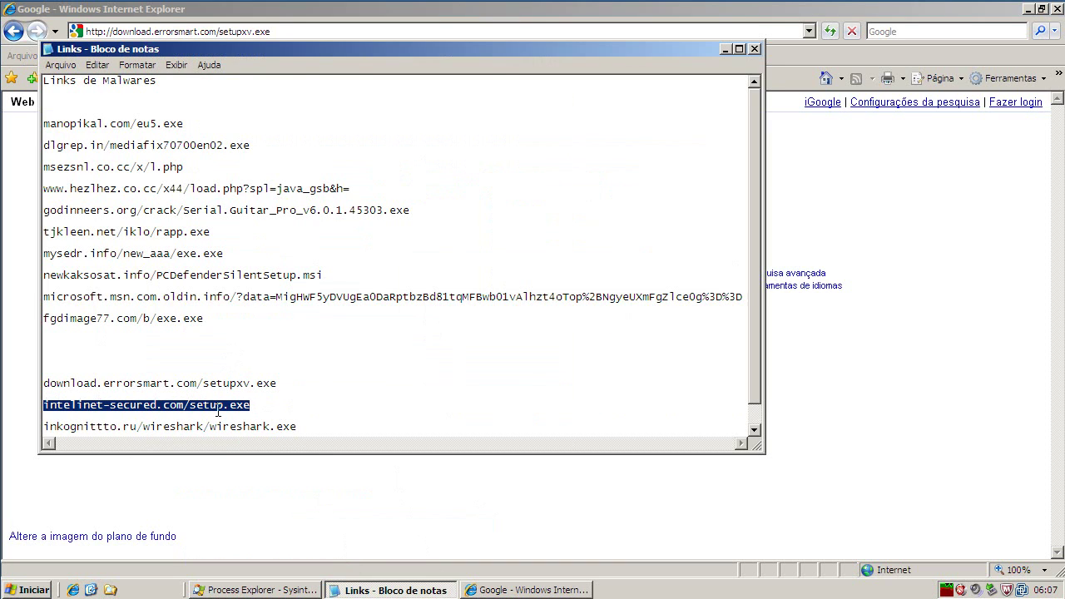
pyautogui.rightClick(218, 412)
pyautogui.click(253, 455)
pyautogui.click(726, 50)
pyautogui.click(287, 33)
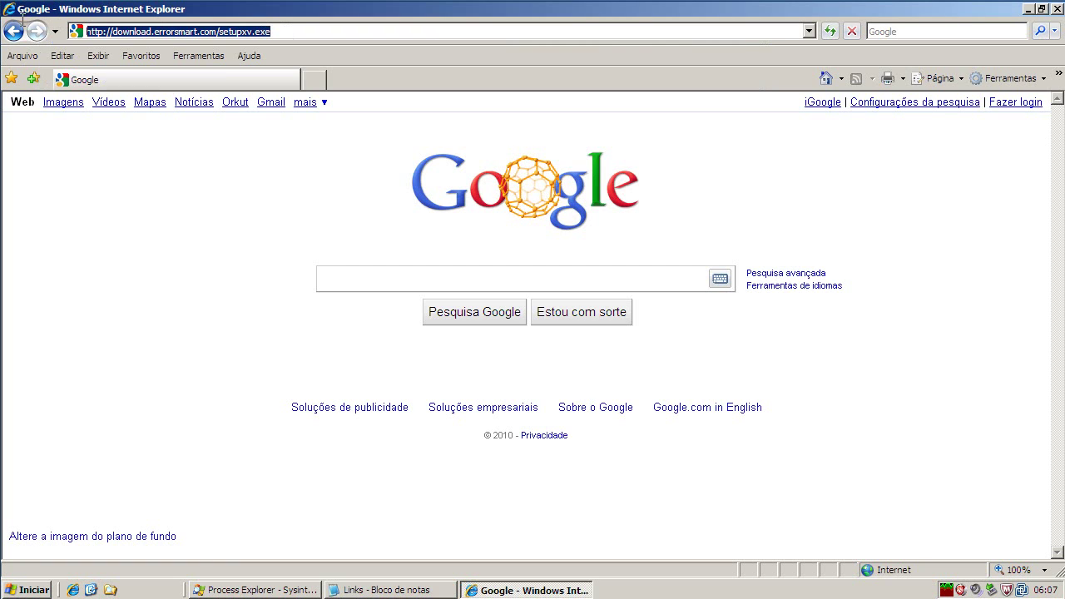
pyautogui.hotkey('ctrl', 'v')
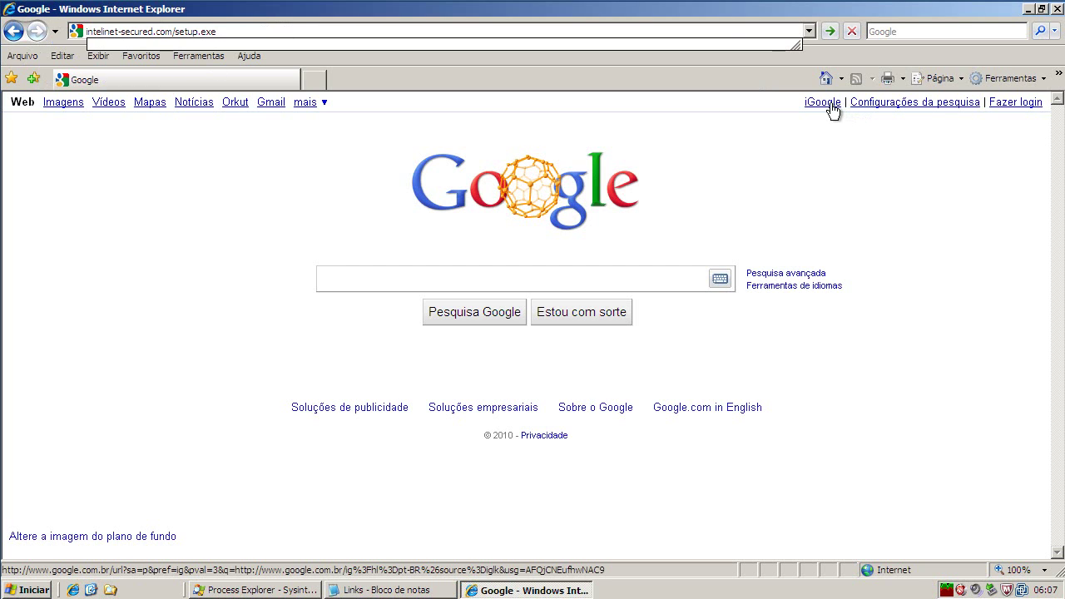
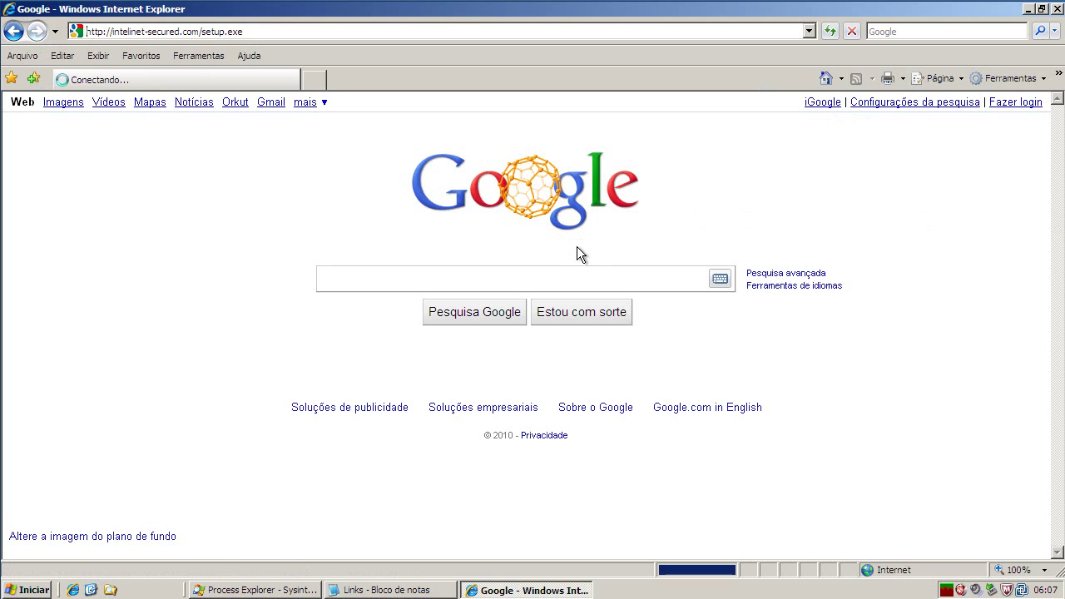
# Run setup.exe from intelinet-secured.com and have McAfee remove the potentially unwanted program it blocks.
pyautogui.click(522, 302)
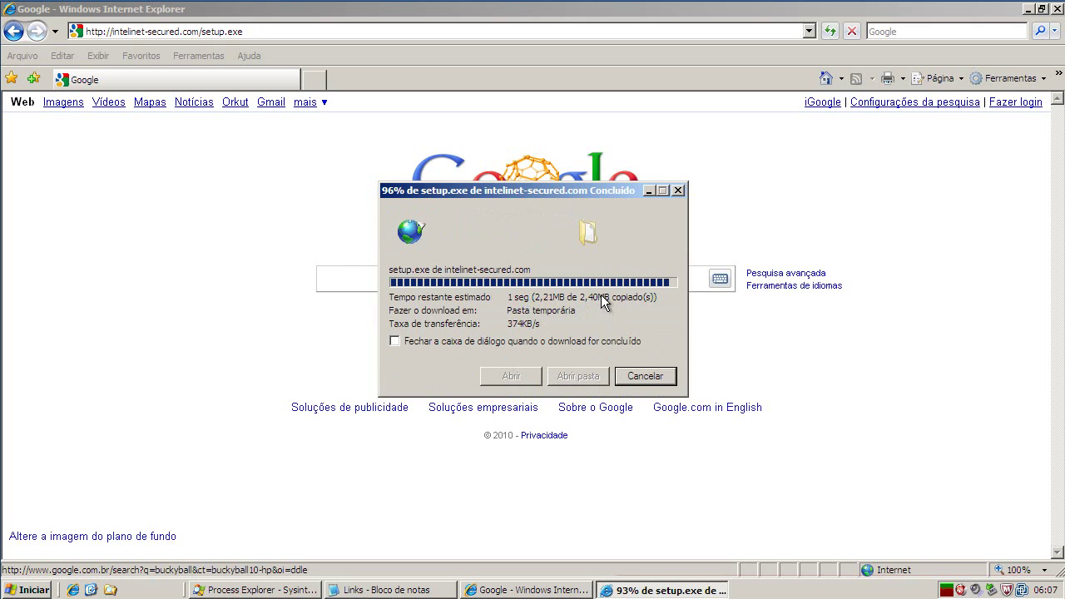
pyautogui.click(585, 249)
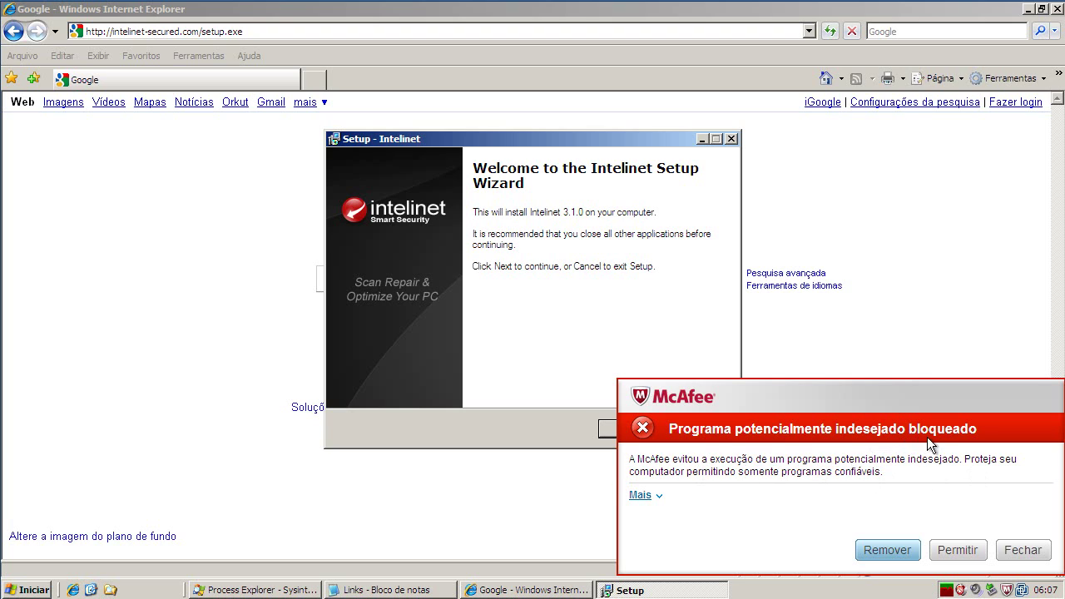
pyautogui.click(884, 550)
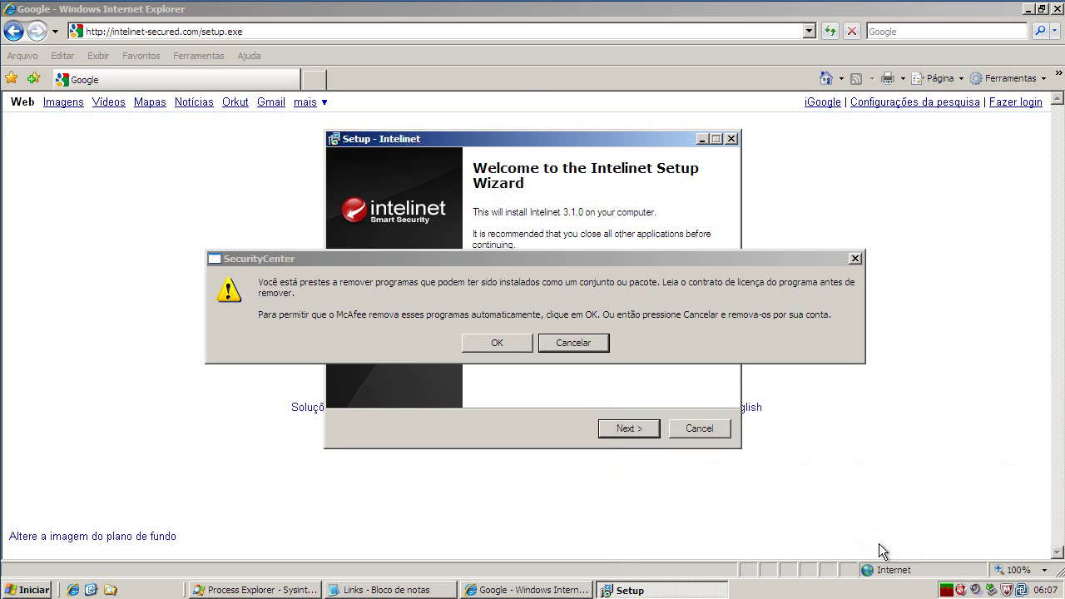
pyautogui.click(487, 341)
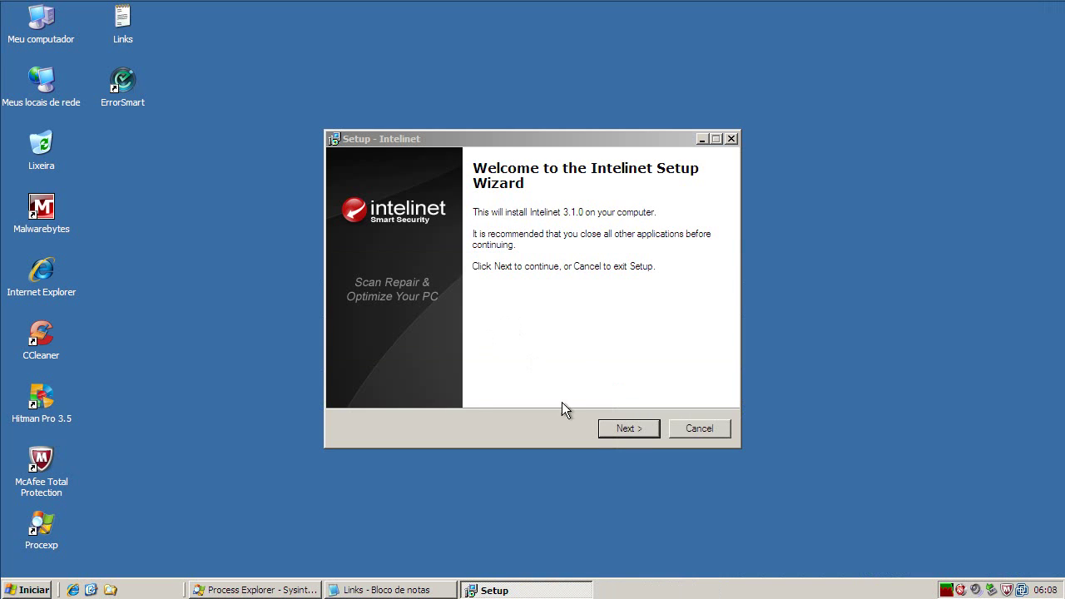
# Install Intelinet in its default folders with the license accepted and a desktop icon, and launch it on finishing.
pyautogui.click(628, 430)
pyautogui.click(397, 376)
pyautogui.click(637, 429)
pyautogui.click(632, 429)
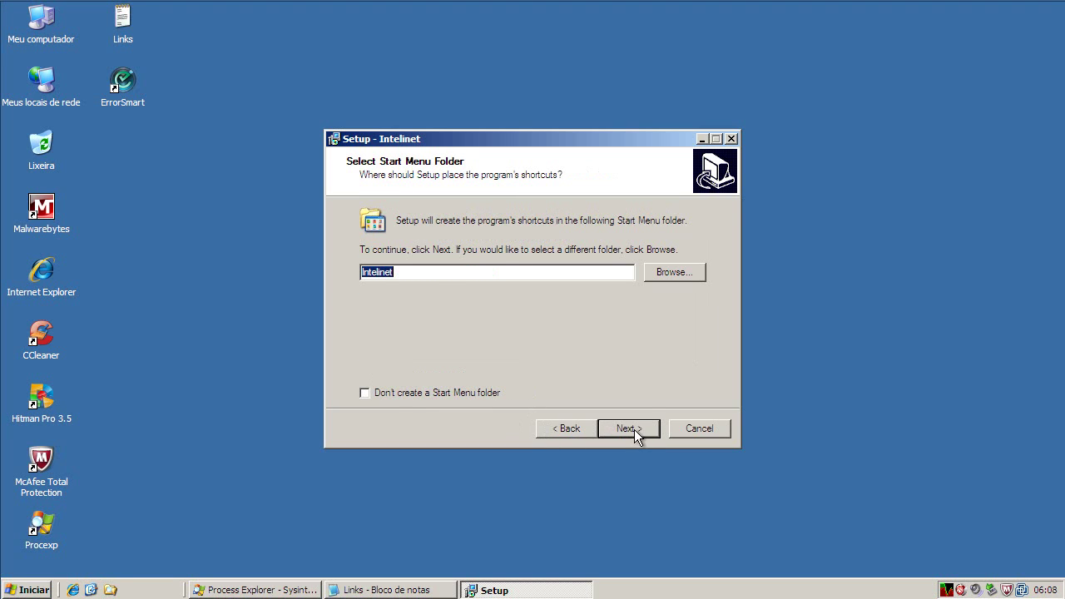
pyautogui.click(628, 430)
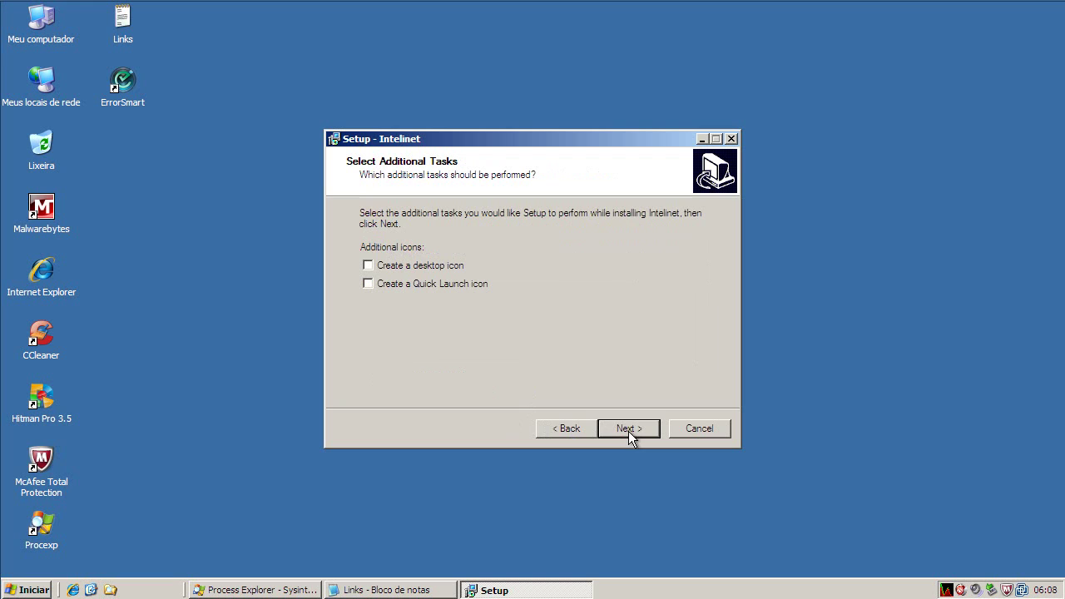
pyautogui.click(368, 265)
pyautogui.click(634, 428)
pyautogui.click(630, 427)
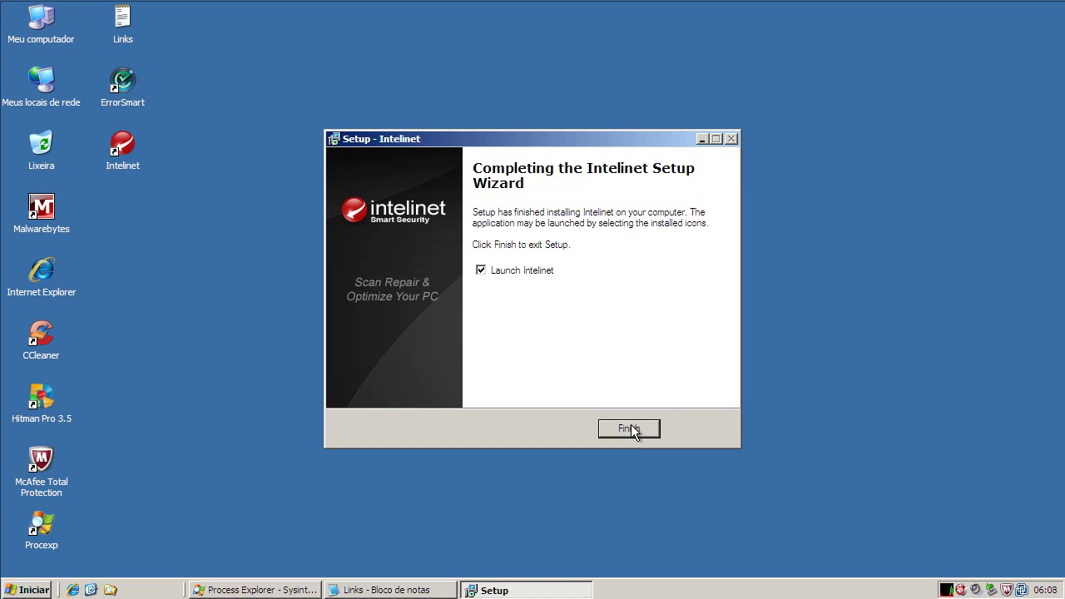
pyautogui.click(629, 429)
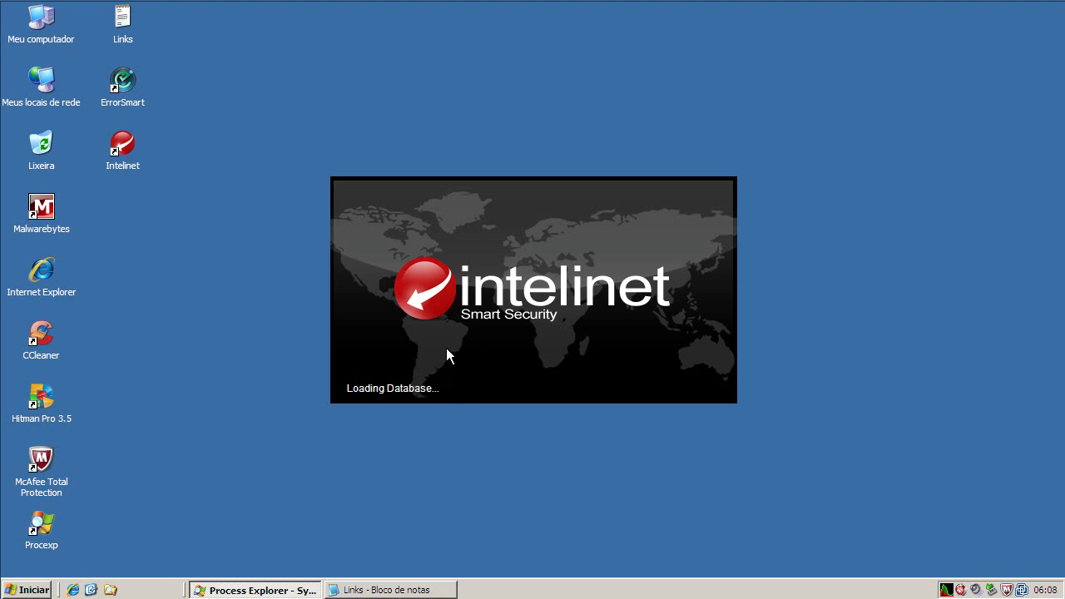
# Copy the link inkognittto.ru/wireshark/wireshark.exe from the Links text file and close the file.
pyautogui.click(378, 591)
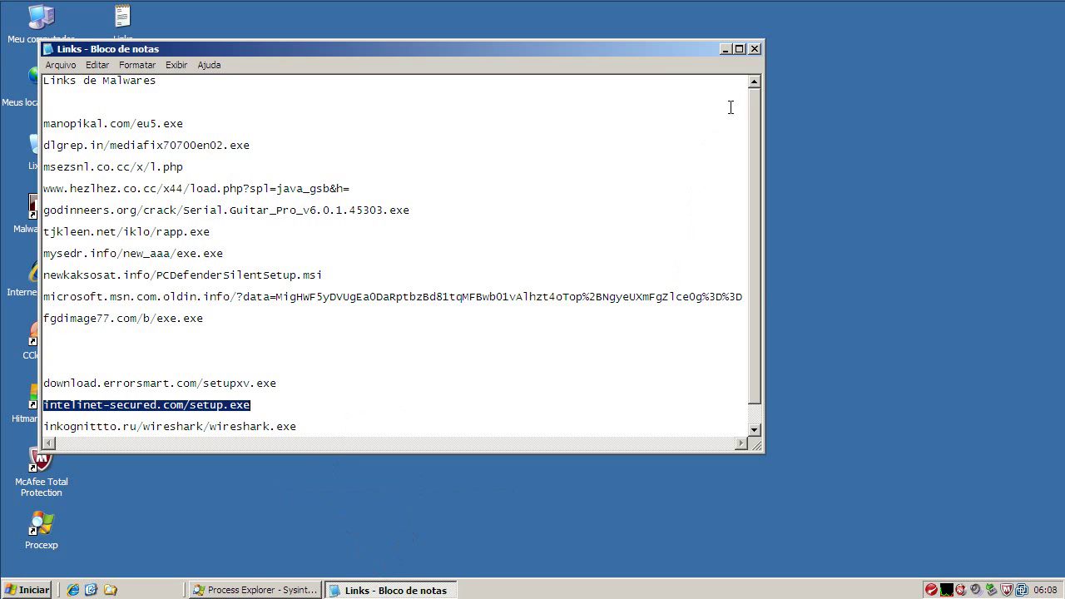
pyautogui.doubleClick(167, 426)
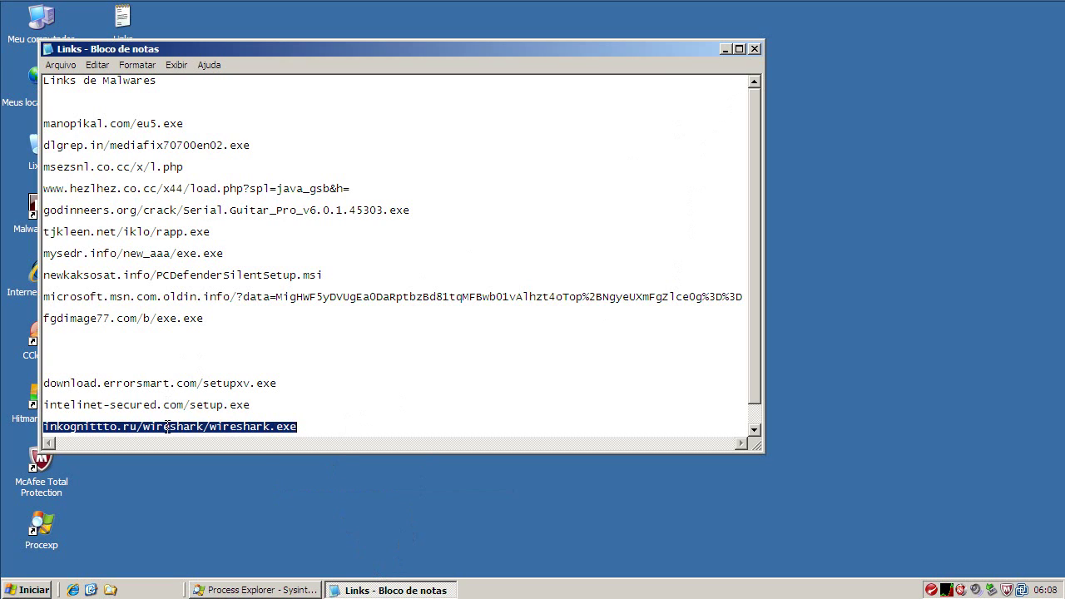
pyautogui.rightClick(168, 427)
pyautogui.click(204, 471)
pyautogui.click(753, 50)
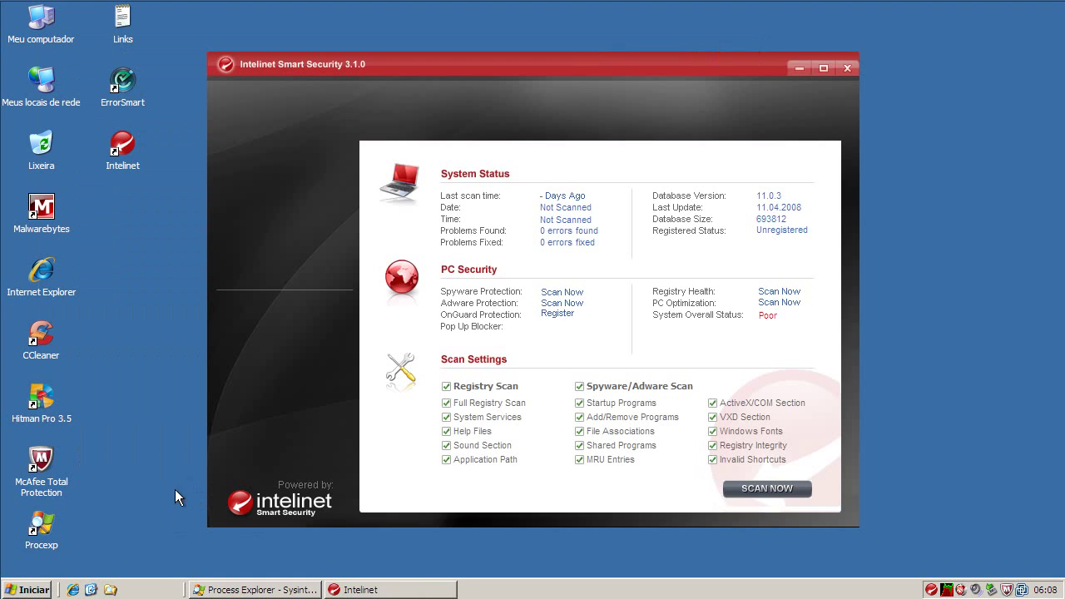
# Close Intelinet Smart Security and load the copied link inkognittto.ru/wireshark/wireshark.exe in Internet Explorer.
pyautogui.click(849, 68)
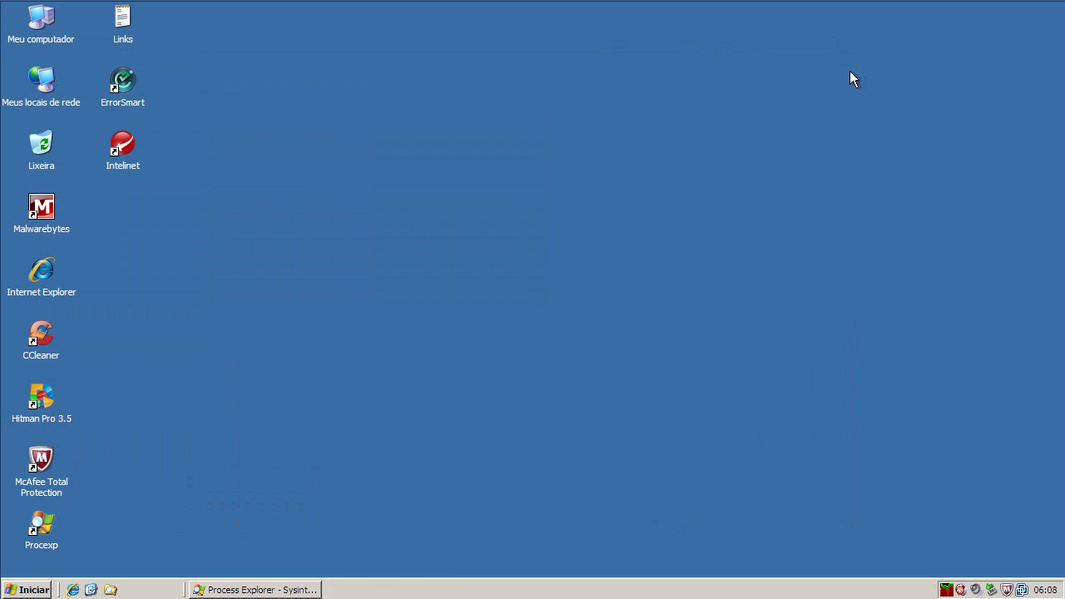
pyautogui.doubleClick(52, 268)
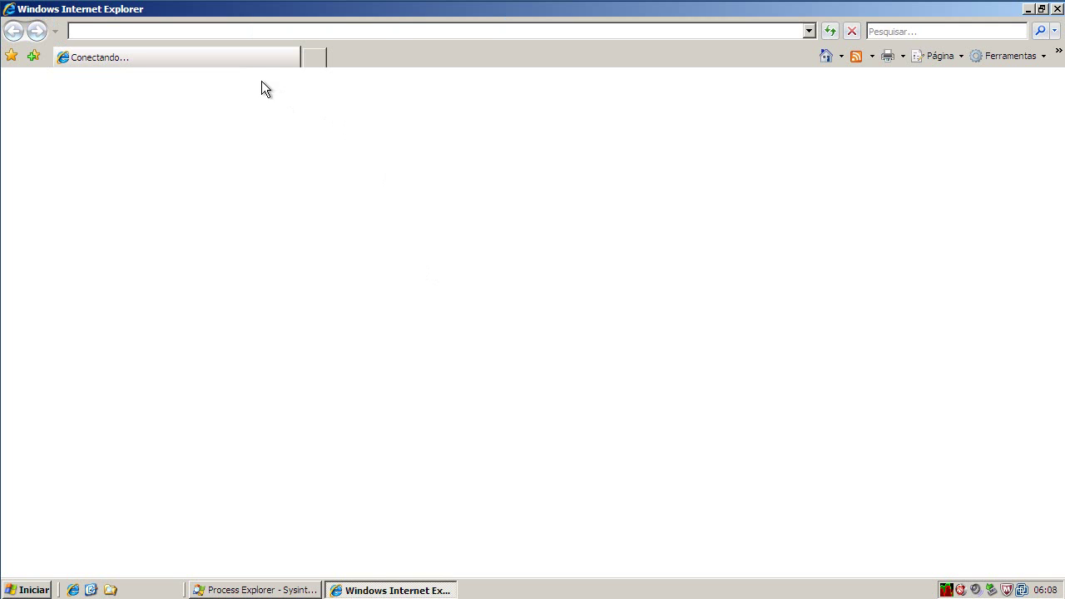
pyautogui.click(237, 31)
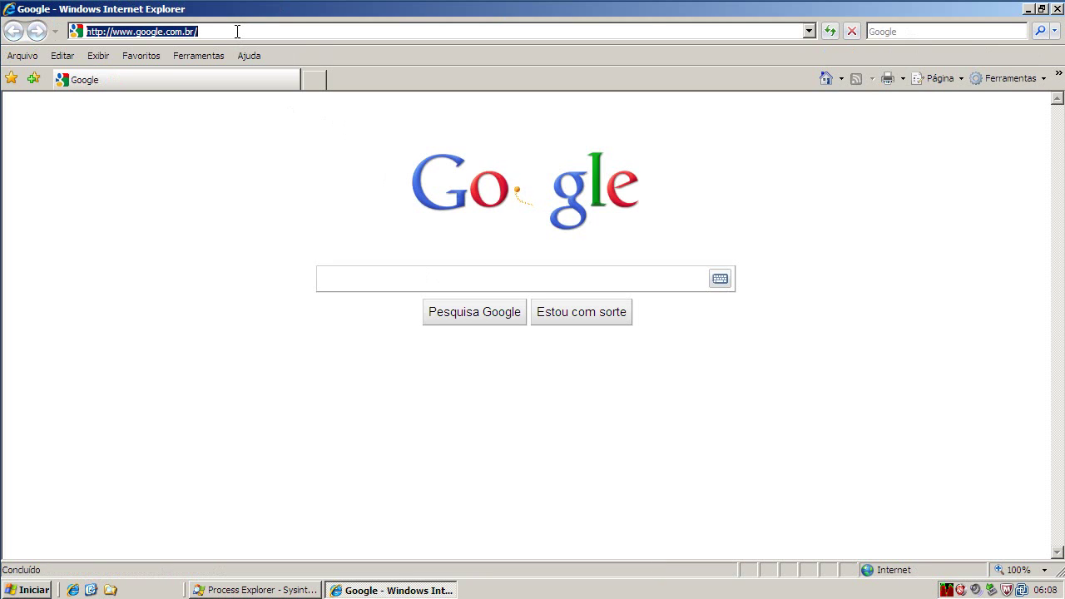
pyautogui.hotkey('ctrl', 'v')
pyautogui.press('Return')
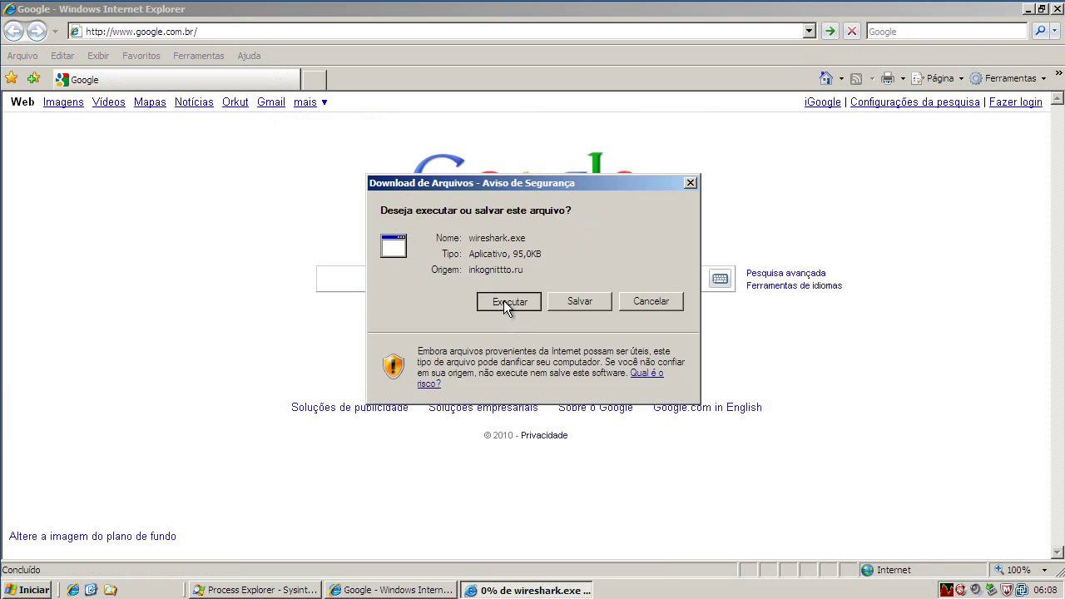
# Run wireshark.exe from inkognittto.ru, inspect its process in Process Explorer and close the process monitor.
pyautogui.click(502, 302)
pyautogui.click(592, 285)
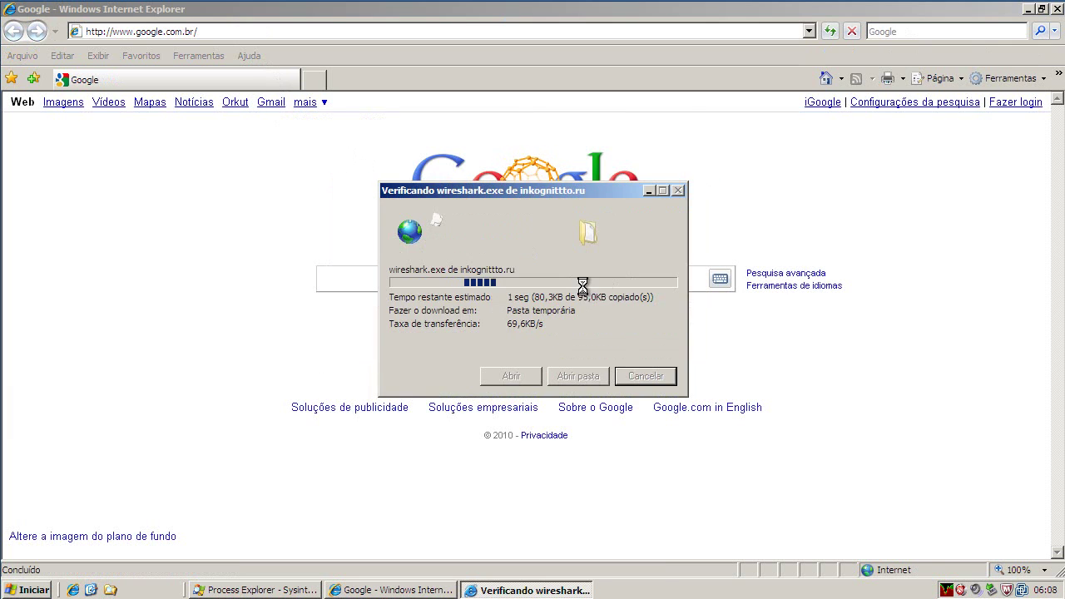
pyautogui.click(310, 587)
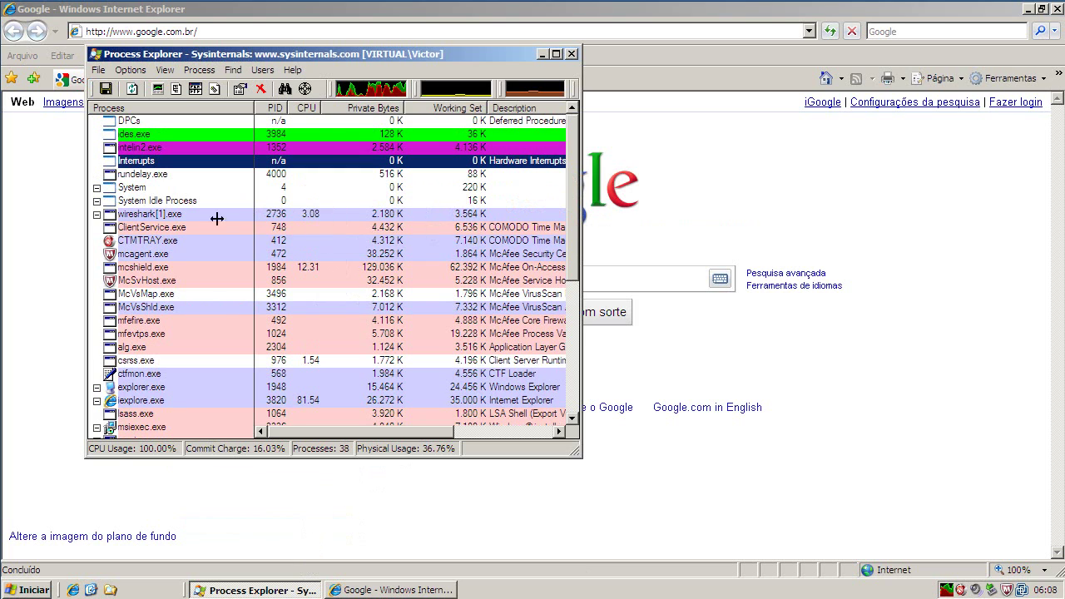
pyautogui.click(177, 216)
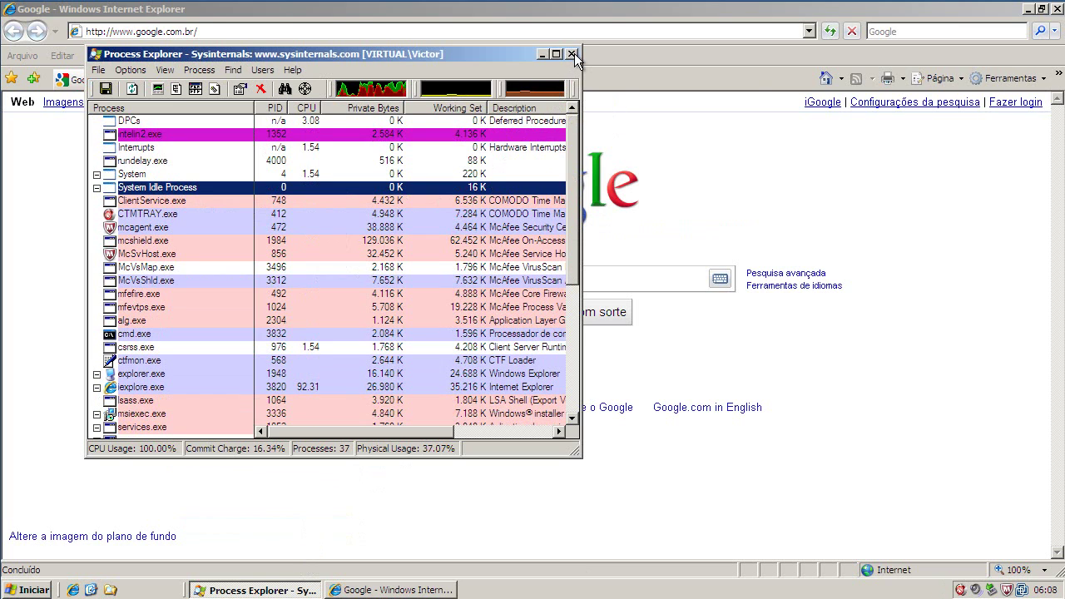
pyautogui.click(572, 55)
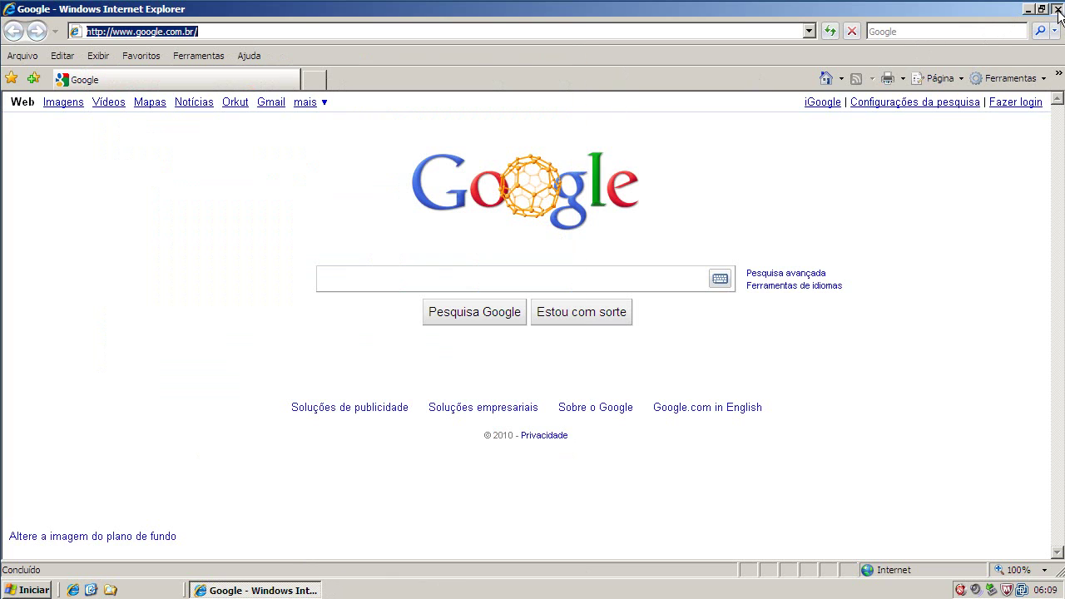
# Close Internet Explorer and check the protection status in McAfee Total Protection, closing its window again.
pyautogui.click(1058, 9)
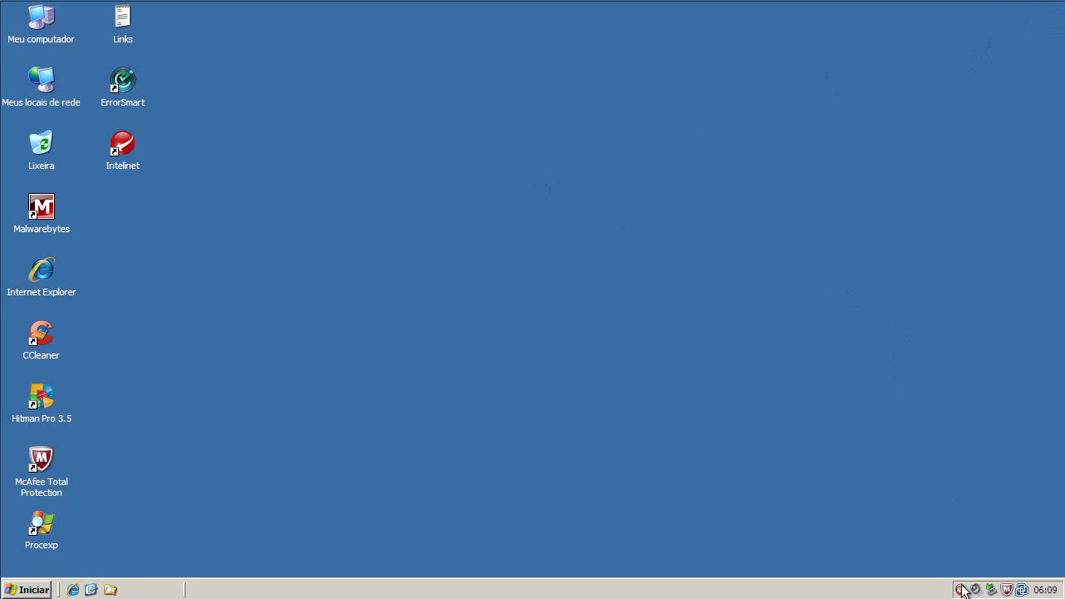
pyautogui.doubleClick(1004, 590)
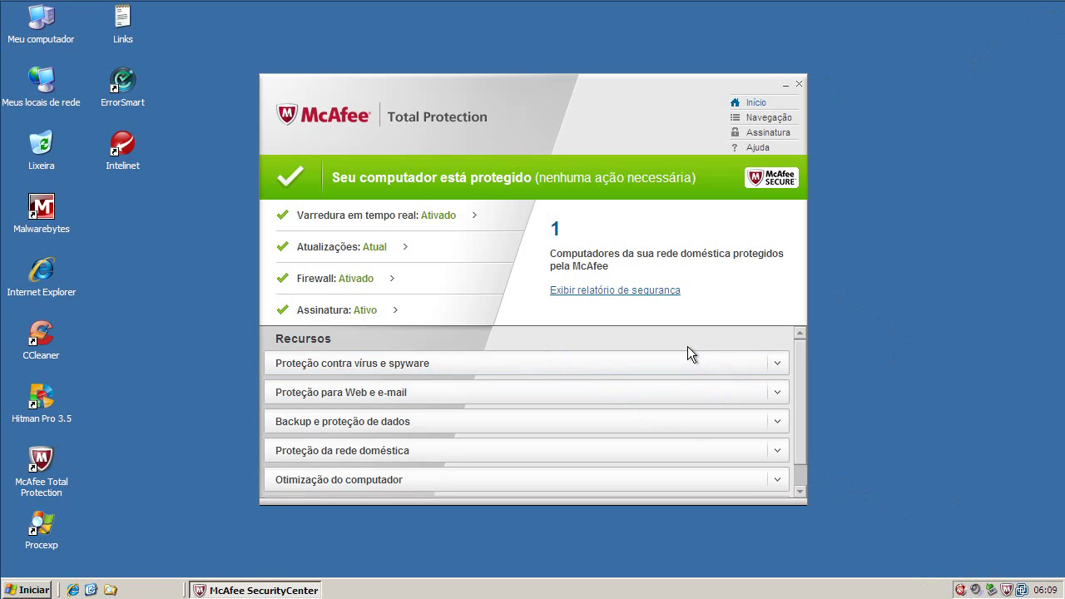
pyautogui.hotkey('alt', 'F4')
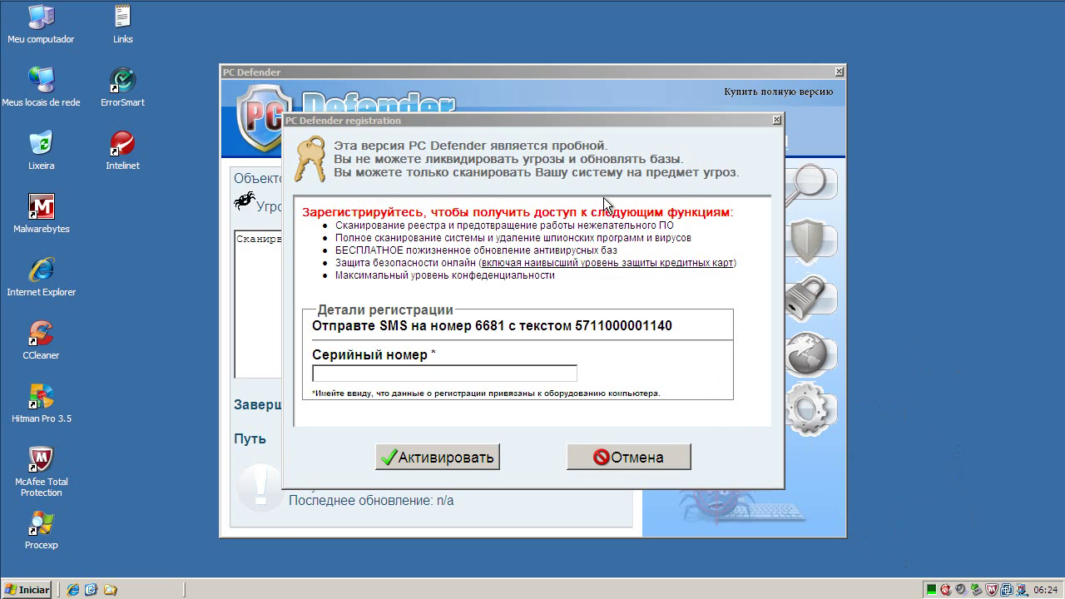
# Try to open Task Manager and Process Explorer, and postpone the database update offered by PC Defender.
pyautogui.rightClick(442, 590)
pyautogui.click(457, 542)
pyautogui.doubleClick(35, 537)
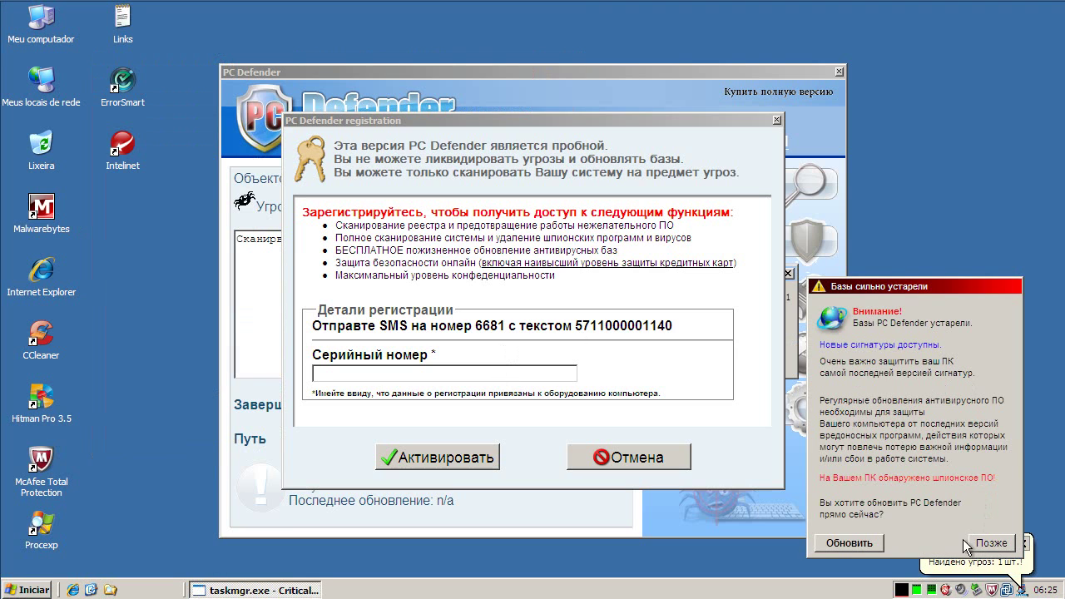
pyautogui.click(994, 546)
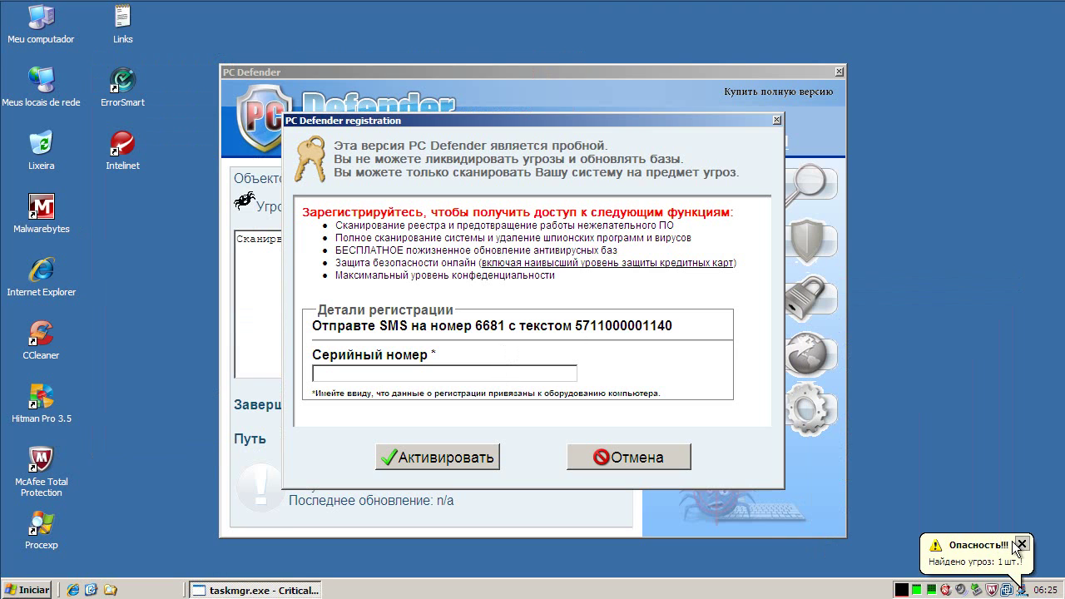